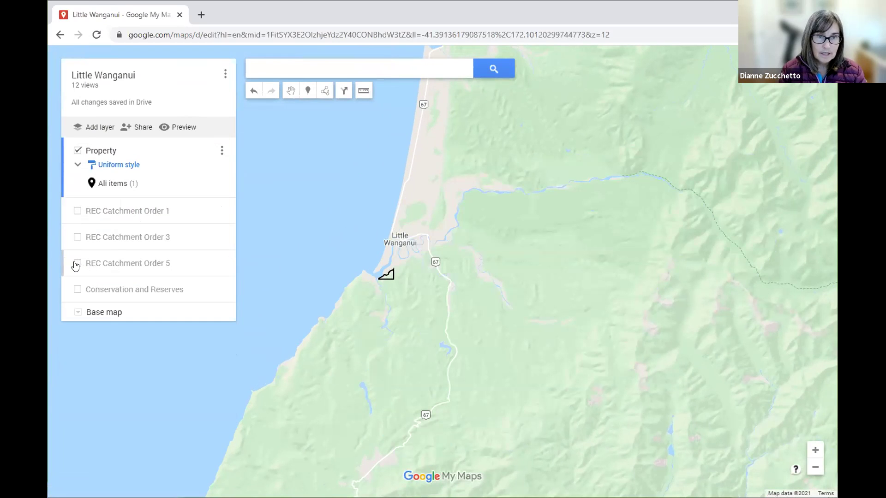
Step: Show the REC Catchment Order 5, Order 3 and Order 1 layers and examine them around the property
{"action": "left_click", "coordinate": [77, 263]}
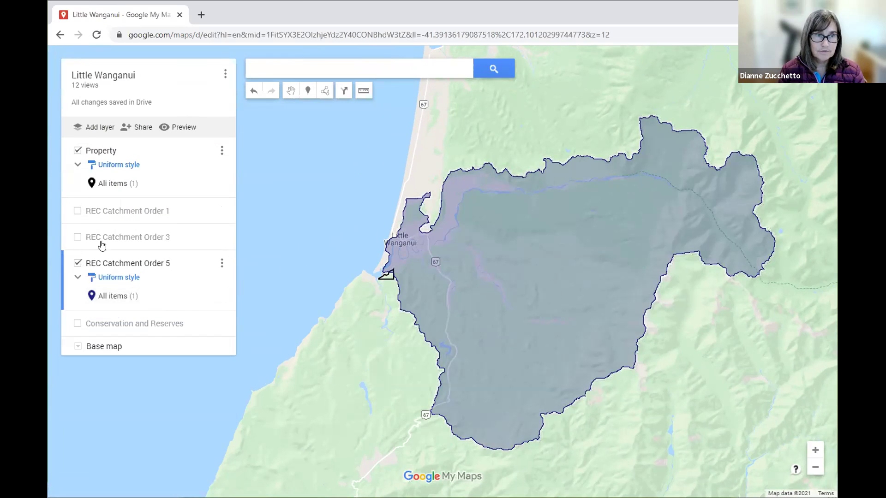
{"action": "left_click", "coordinate": [77, 237]}
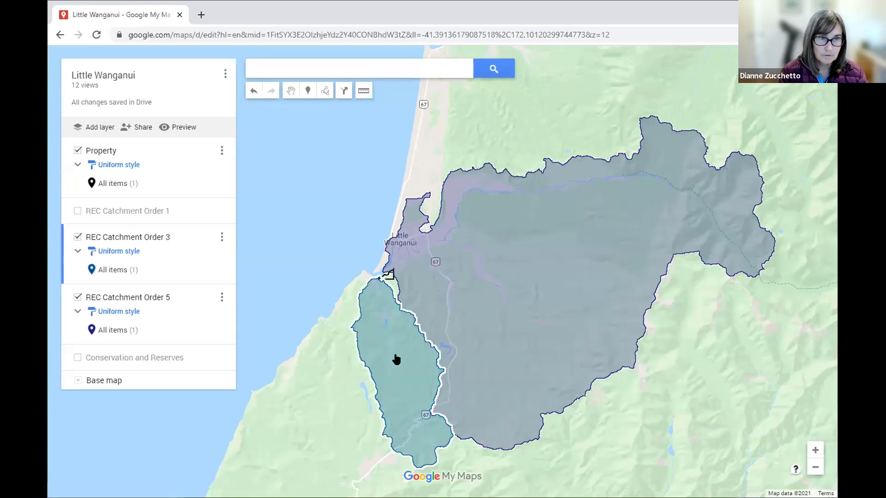
{"action": "left_click", "coordinate": [78, 212]}
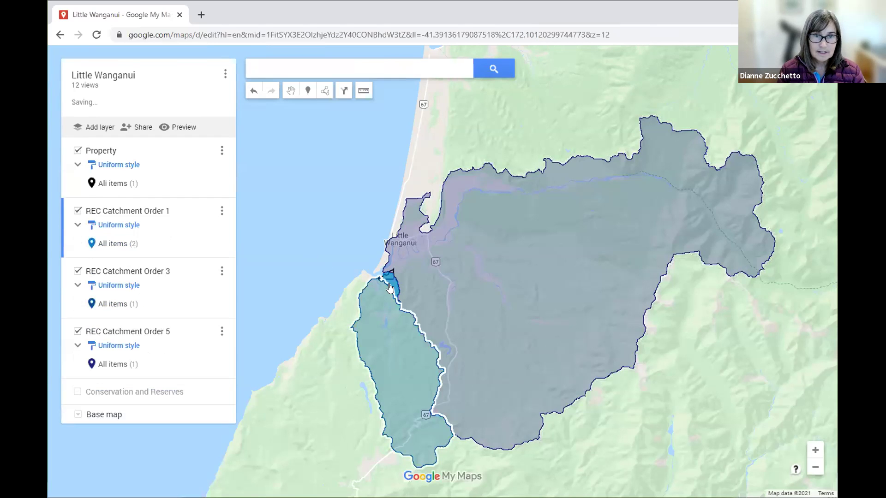
{"action": "scroll", "coordinate": [389, 279], "scroll_direction": "up", "scroll_amount": 2}
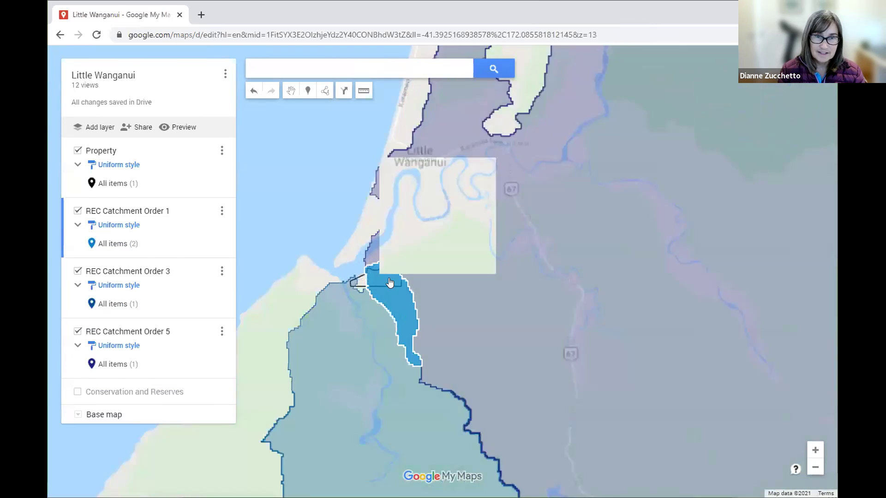
{"action": "mouse_move", "coordinate": [354, 254]}
{"action": "left_mouse_down"}
{"action": "mouse_move", "coordinate": [369, 261]}
{"action": "mouse_move", "coordinate": [360, 270]}
{"action": "left_mouse_up"}
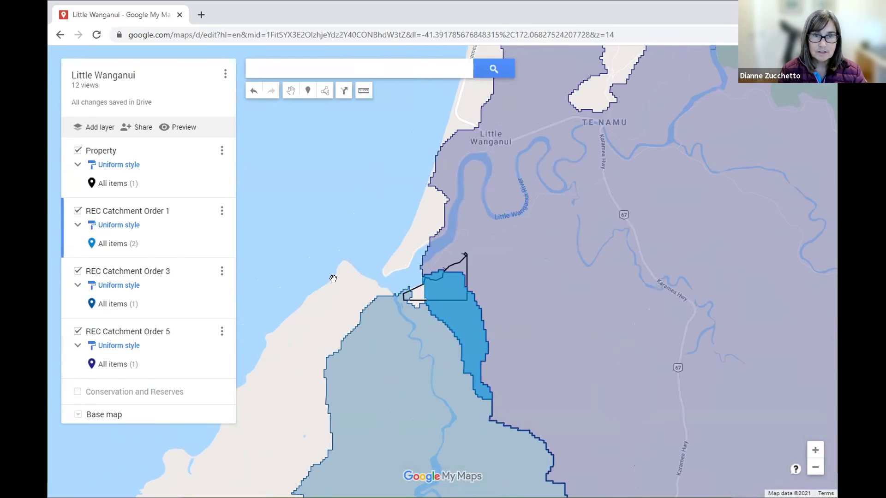
{"action": "left_click_drag", "start_coordinate": [332, 280], "coordinate": [333, 268]}
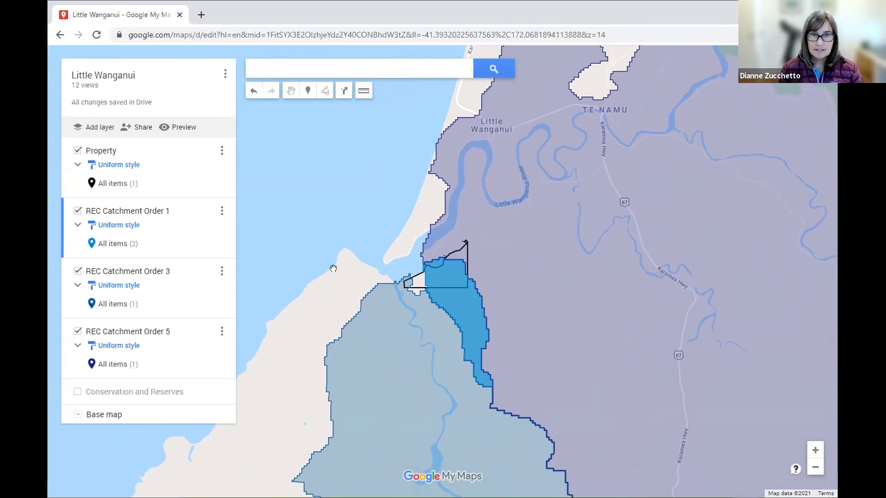
{"action": "left_click_drag", "start_coordinate": [342, 267], "coordinate": [343, 266]}
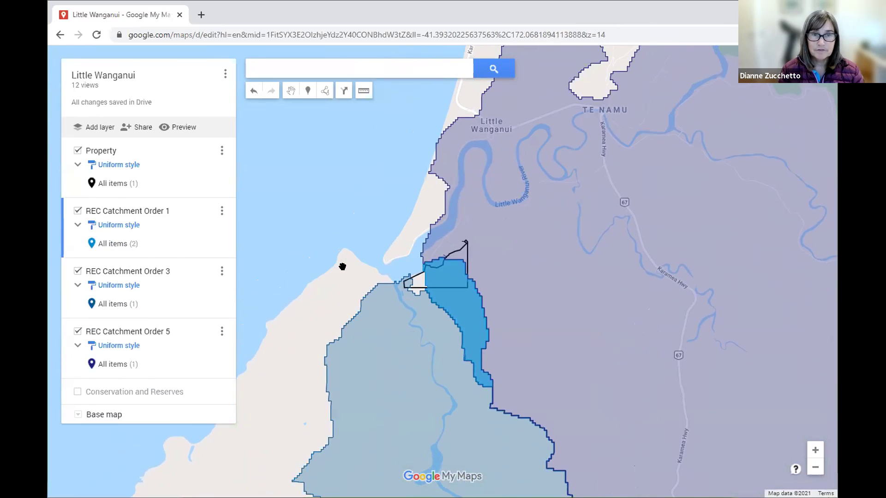
Step: Hide the REC Catchment Order 5, Order 3 and Order 1 layers, leaving only the property boundary displayed
{"action": "left_click", "coordinate": [78, 331]}
{"action": "left_click", "coordinate": [78, 271]}
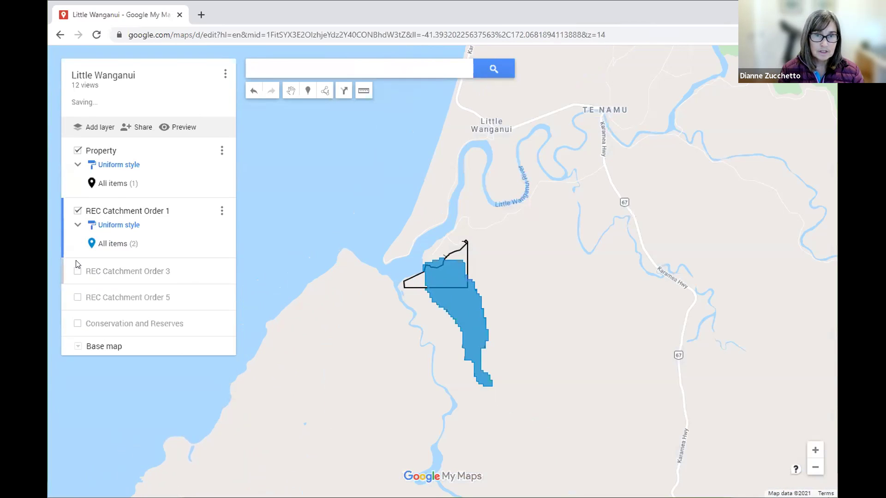
{"action": "left_click", "coordinate": [78, 212]}
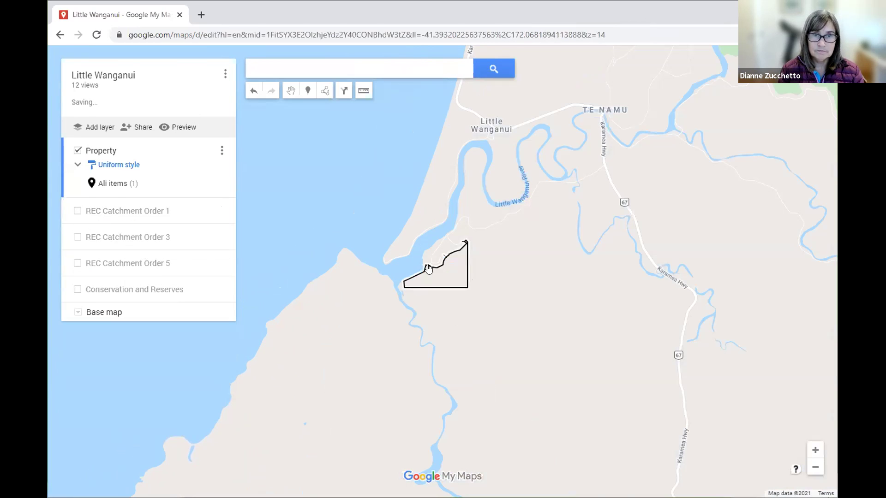
Step: Switch the base map to satellite imagery for the area around the property and close the base map choices
{"action": "scroll", "coordinate": [401, 254], "scroll_direction": "up", "scroll_amount": 1}
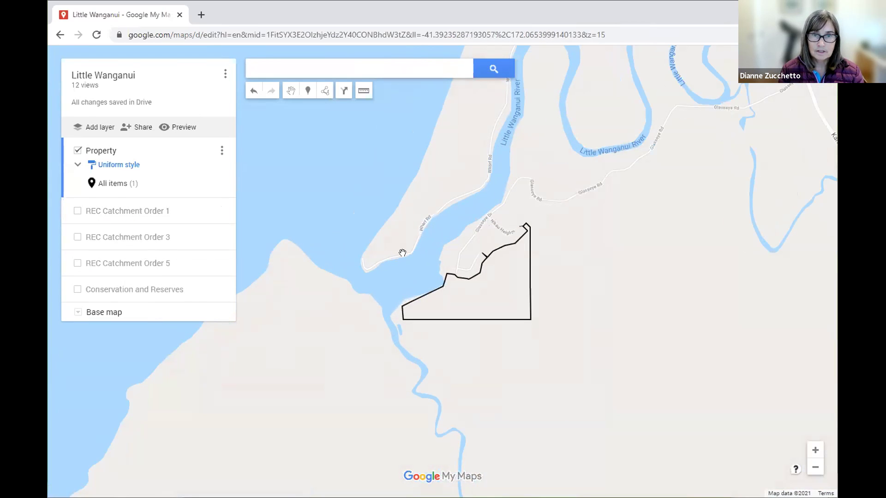
{"action": "scroll", "coordinate": [410, 257], "scroll_direction": "up", "scroll_amount": 1}
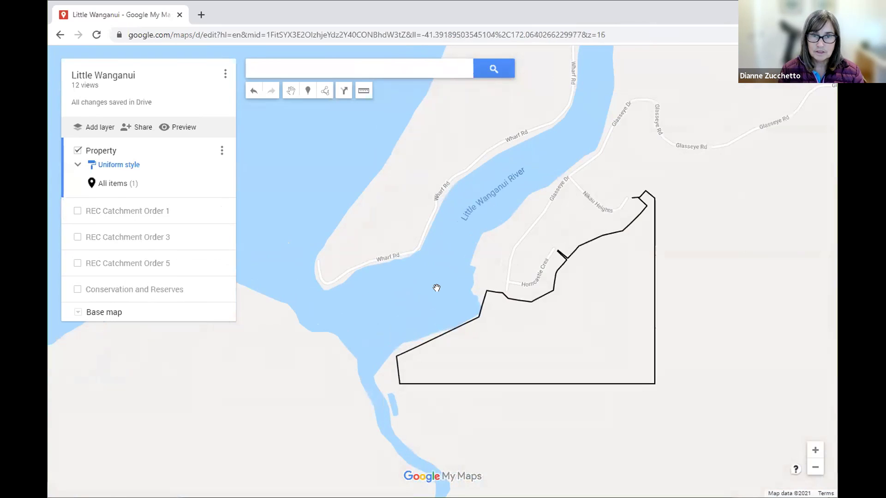
{"action": "left_click_drag", "start_coordinate": [435, 286], "coordinate": [399, 277]}
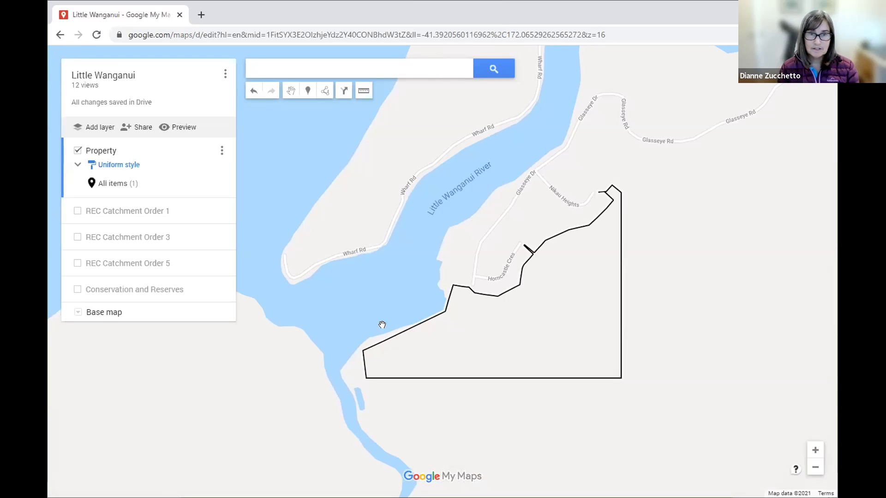
{"action": "left_click", "coordinate": [78, 312]}
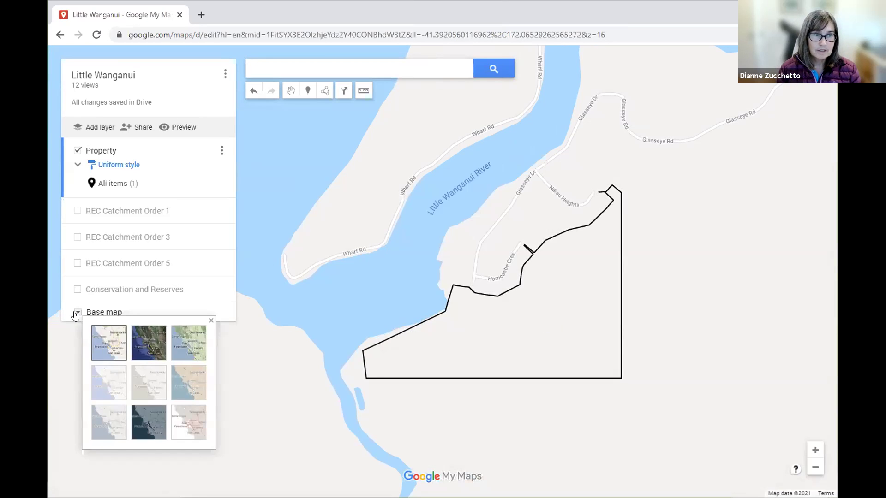
{"action": "left_click", "coordinate": [145, 343]}
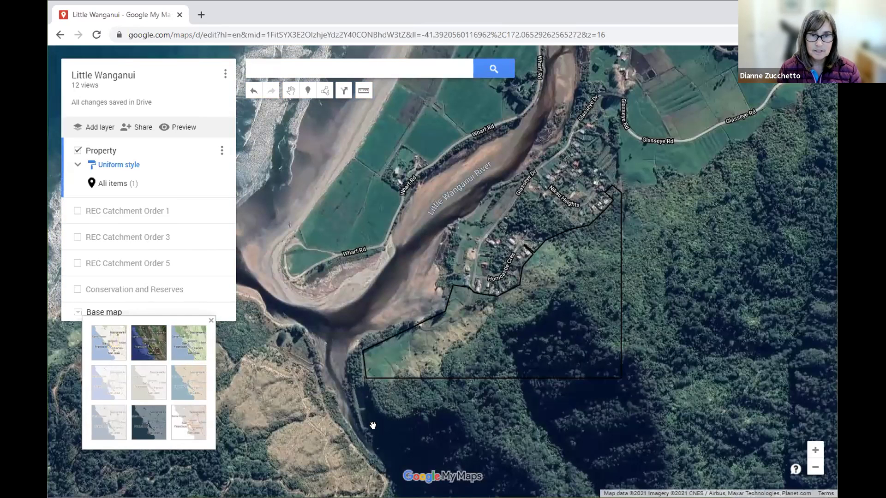
{"action": "left_click", "coordinate": [396, 426]}
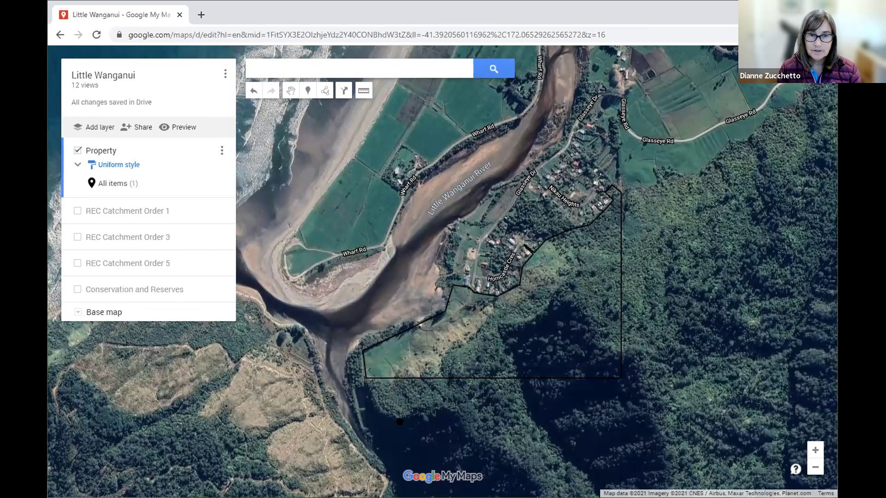
Step: Examine the Conservation and Reserves layer against the property's surroundings and hide it again
{"action": "scroll", "coordinate": [409, 405], "scroll_direction": "down", "scroll_amount": 1}
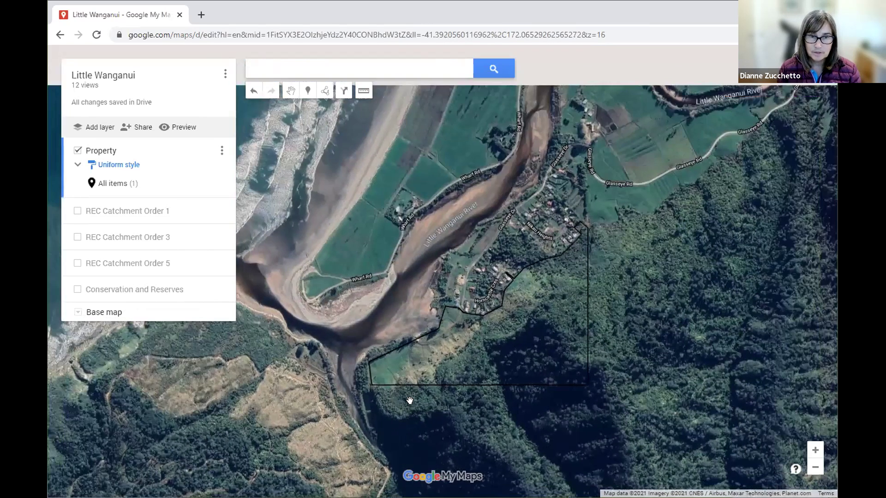
{"action": "scroll", "coordinate": [409, 404], "scroll_direction": "down", "scroll_amount": 1}
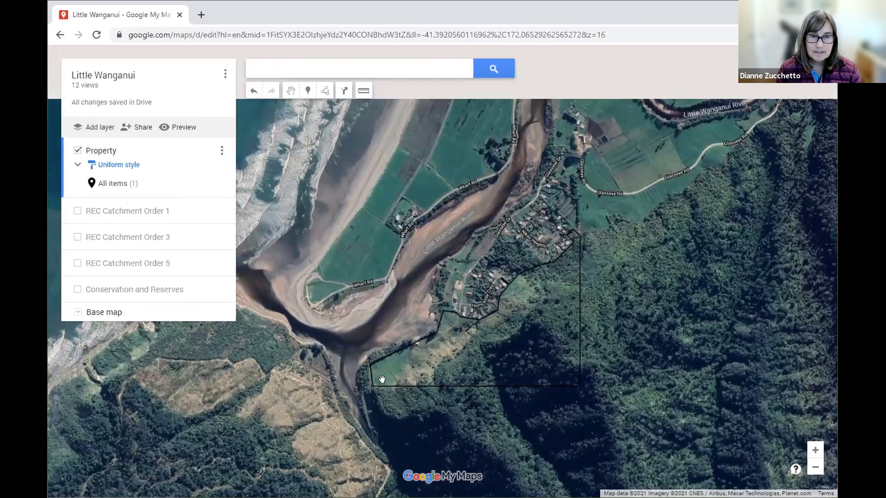
{"action": "scroll", "coordinate": [461, 297], "scroll_direction": "down", "scroll_amount": 2}
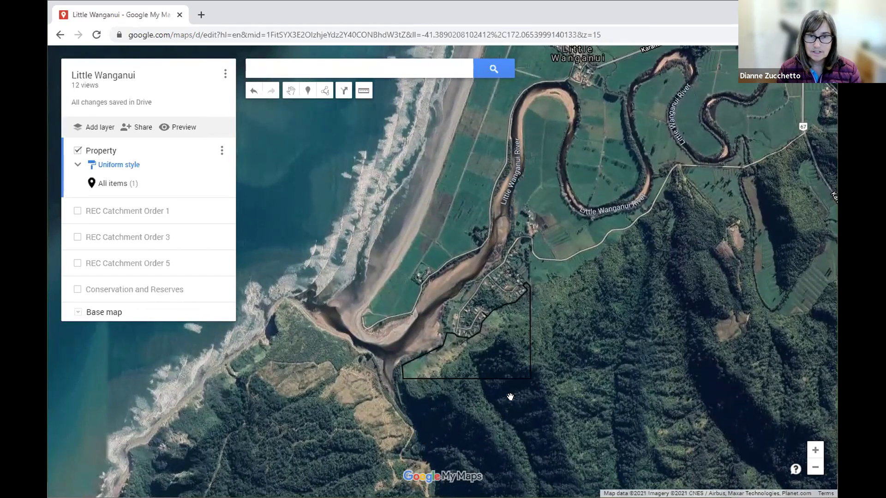
{"action": "left_click", "coordinate": [78, 289]}
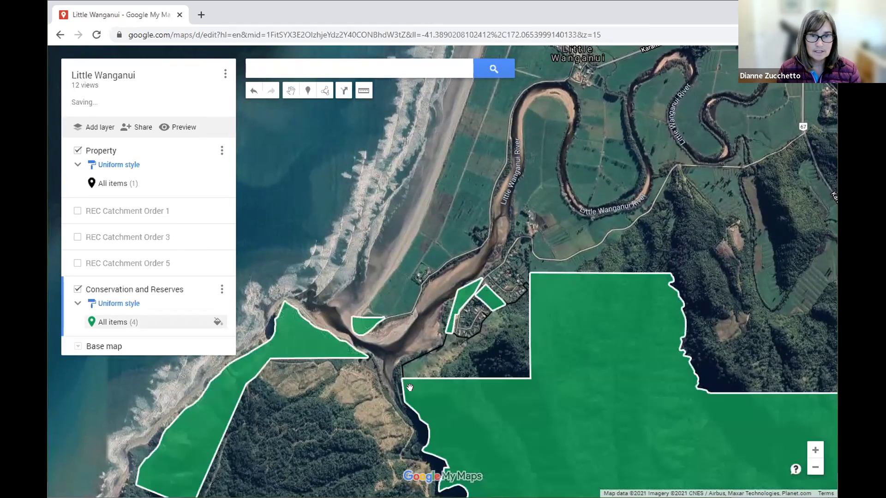
{"action": "left_click", "coordinate": [77, 289]}
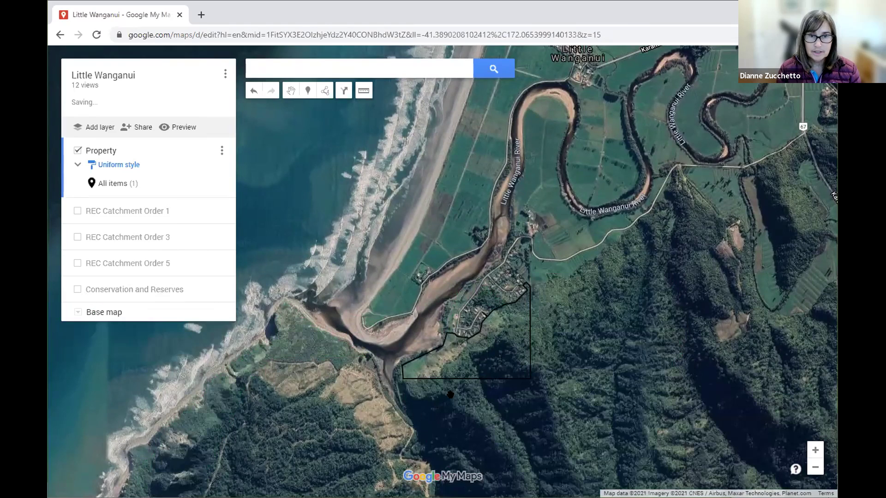
Step: Hide the Property layer to inspect the land beneath the boundary, and show it again
{"action": "scroll", "coordinate": [450, 394], "scroll_direction": "up", "scroll_amount": 2}
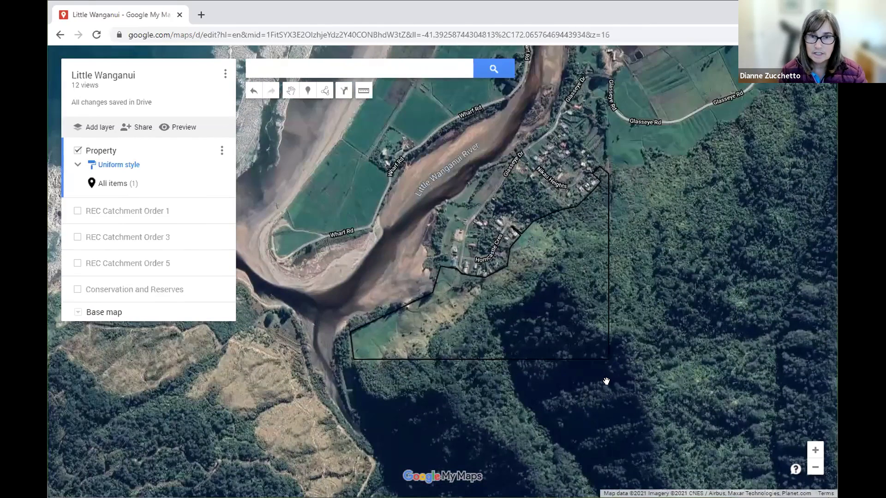
{"action": "left_click", "coordinate": [77, 151]}
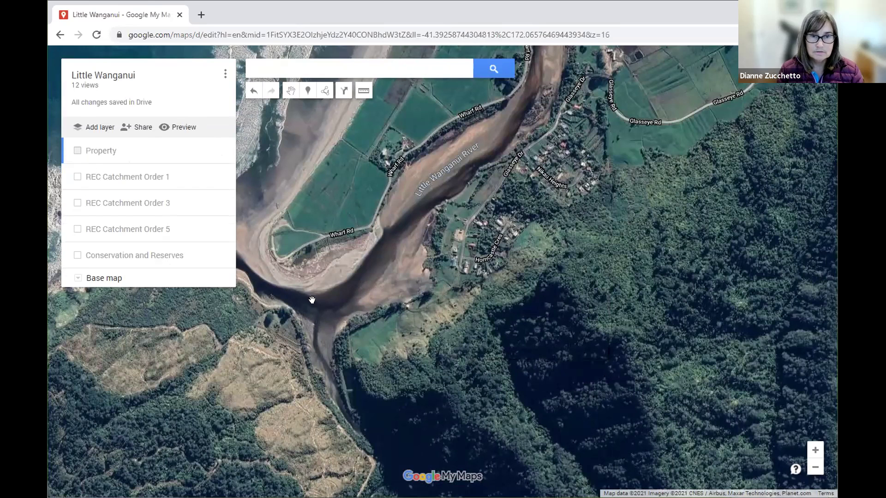
{"action": "left_click", "coordinate": [77, 151]}
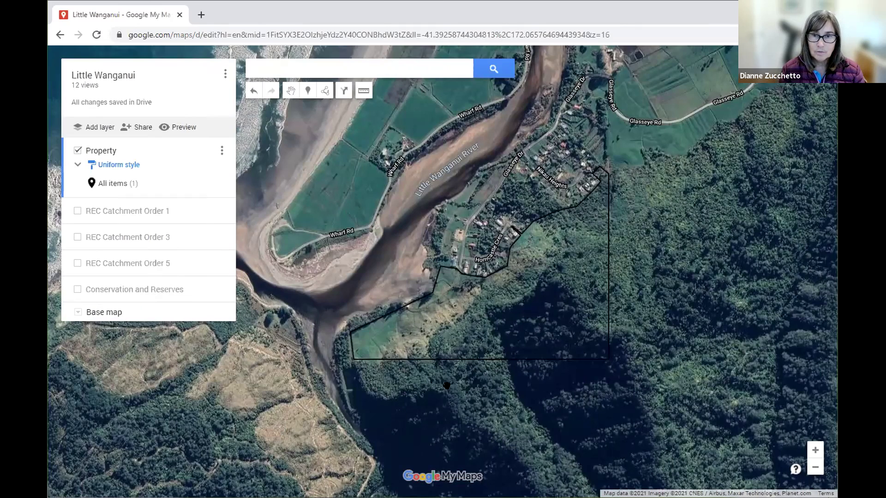
Step: Add a new map layer and name it Current
{"action": "scroll", "coordinate": [540, 262], "scroll_direction": "up", "scroll_amount": 1}
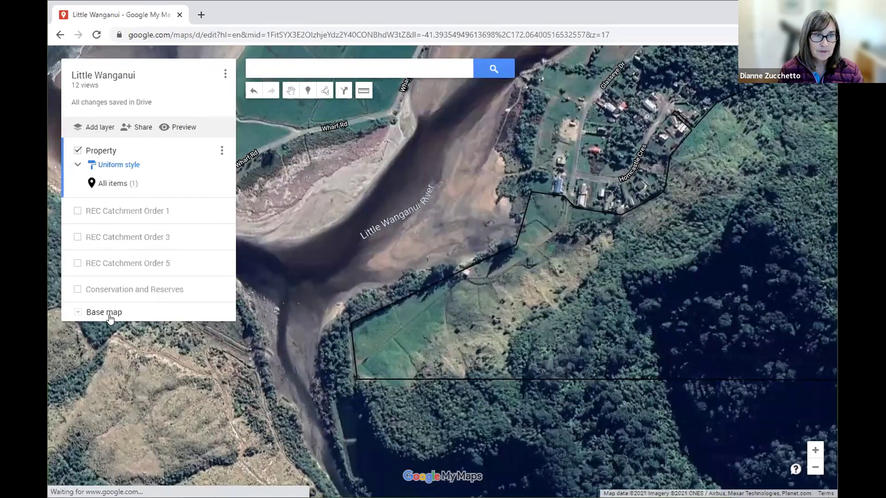
{"action": "key", "text": "Down"}
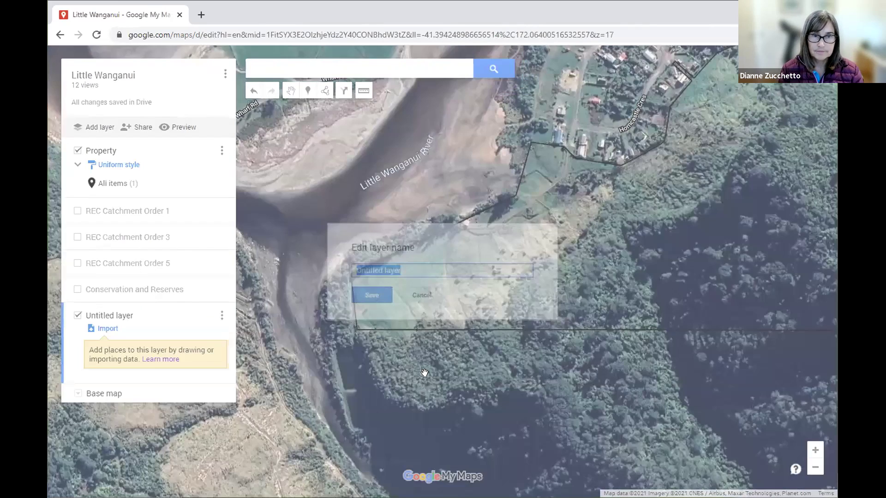
{"action": "type", "text": "Current"}
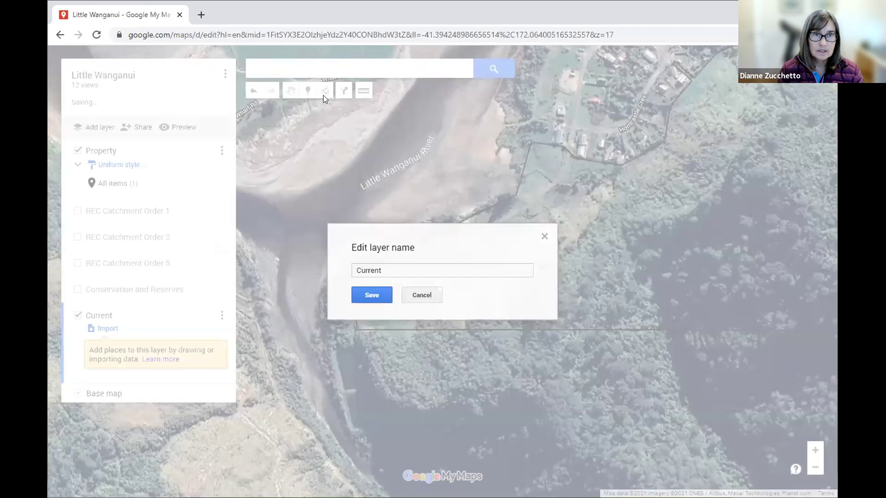
{"action": "key", "text": "Return"}
Step: Draw a line in the Current layer along the Little Wanganui River to its mouth, about 1.50 km long, and name it River
{"action": "left_click_drag", "start_coordinate": [550, 154], "coordinate": [532, 122]}
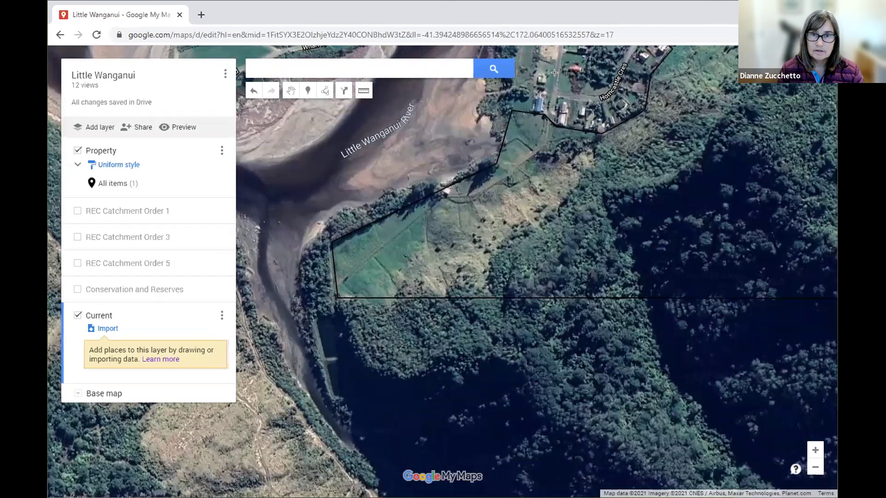
{"action": "scroll", "coordinate": [541, 187], "scroll_direction": "down", "scroll_amount": 1}
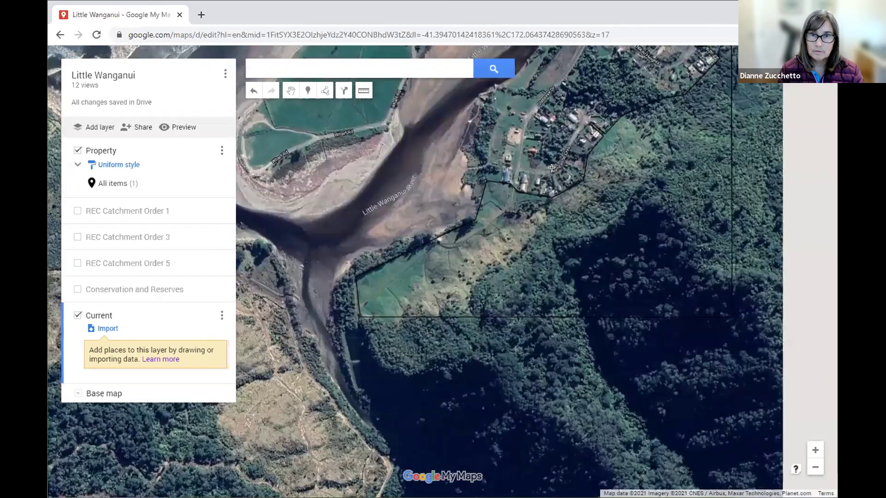
{"action": "scroll", "coordinate": [515, 225], "scroll_direction": "down", "scroll_amount": 1}
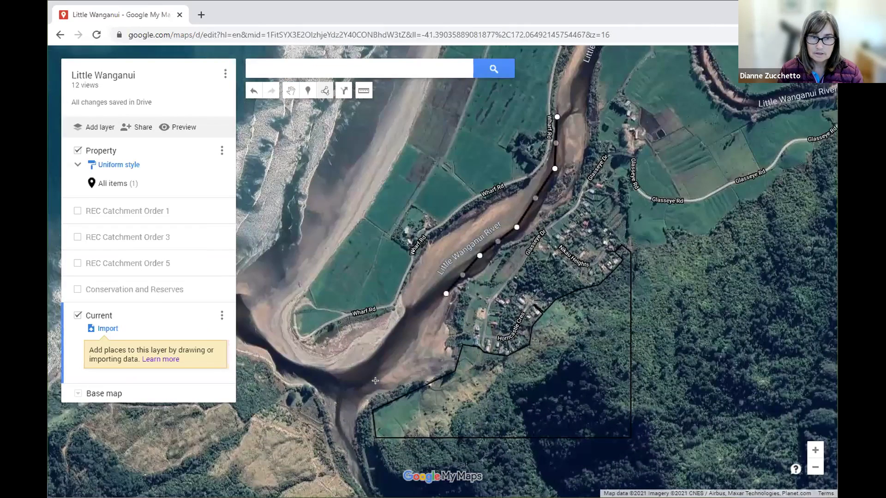
{"action": "left_click", "coordinate": [418, 341]}
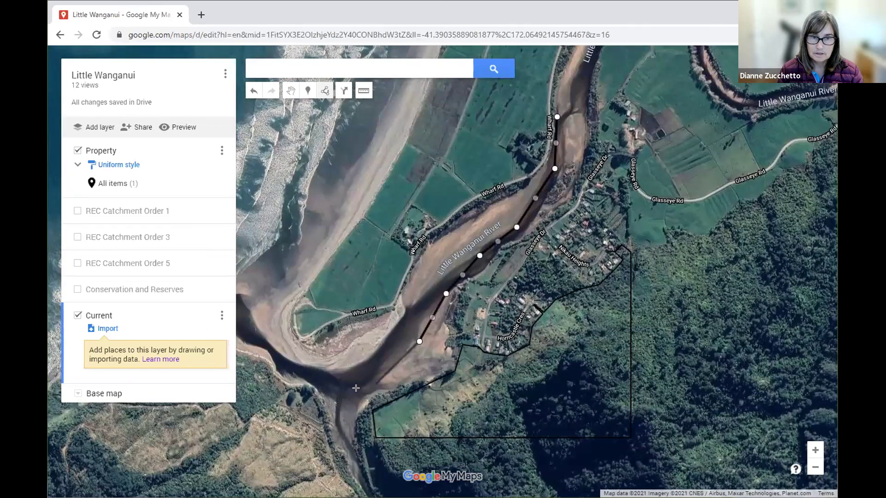
{"action": "left_click", "coordinate": [373, 383]}
{"action": "left_click", "coordinate": [339, 392]}
{"action": "left_click", "coordinate": [290, 371]}
{"action": "double_click", "coordinate": [254, 335]}
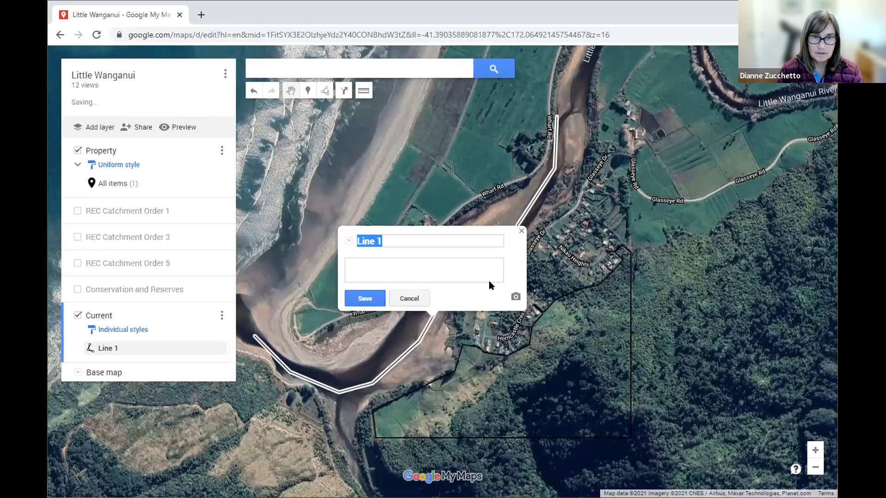
{"action": "type", "text": "River"}
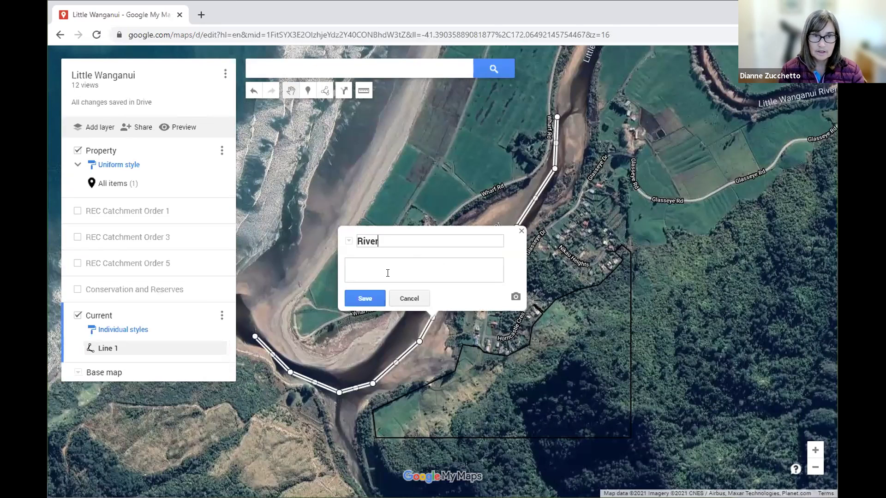
{"action": "left_click", "coordinate": [364, 297]}
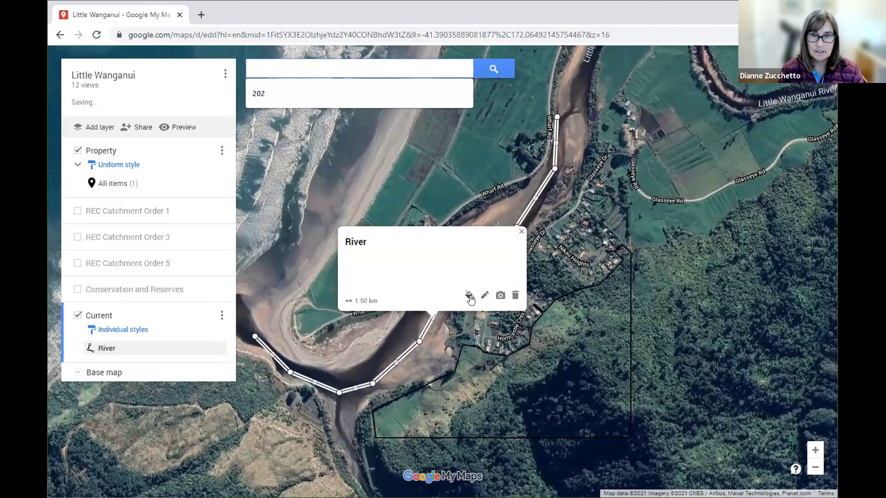
Step: Style the River line with a light blue colour and the maximum line width
{"action": "left_click", "coordinate": [469, 298]}
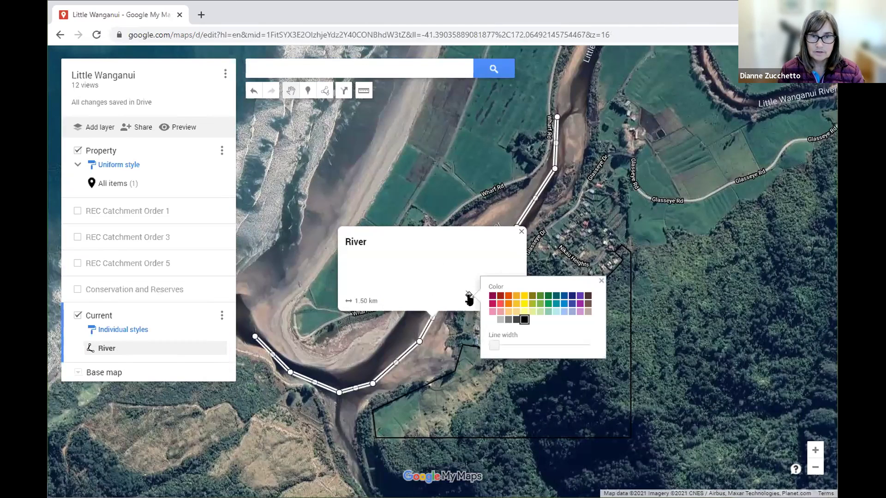
{"action": "left_click", "coordinate": [564, 313]}
{"action": "left_click_drag", "start_coordinate": [496, 345], "coordinate": [590, 348]}
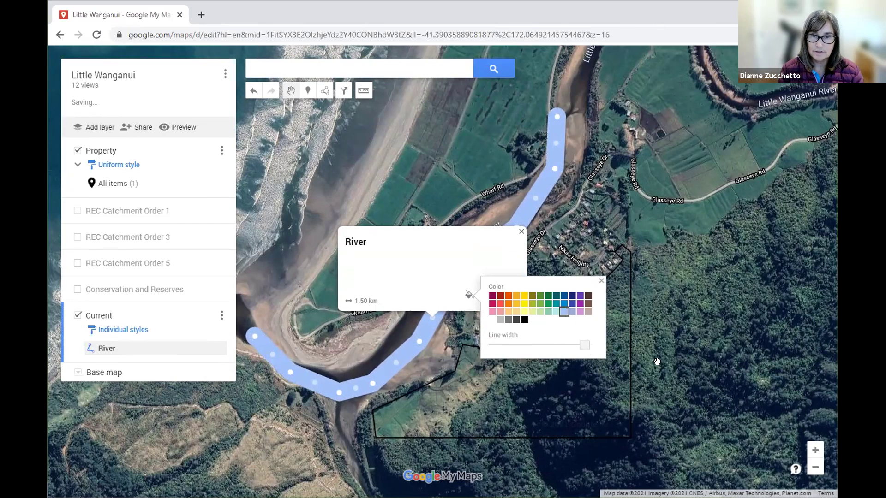
Step: Draw a line in the Current layer along the tributary south of the main river, about 506 m long, and name it River
{"action": "left_click", "coordinate": [341, 373]}
{"action": "left_click_drag", "start_coordinate": [356, 328], "coordinate": [385, 258]}
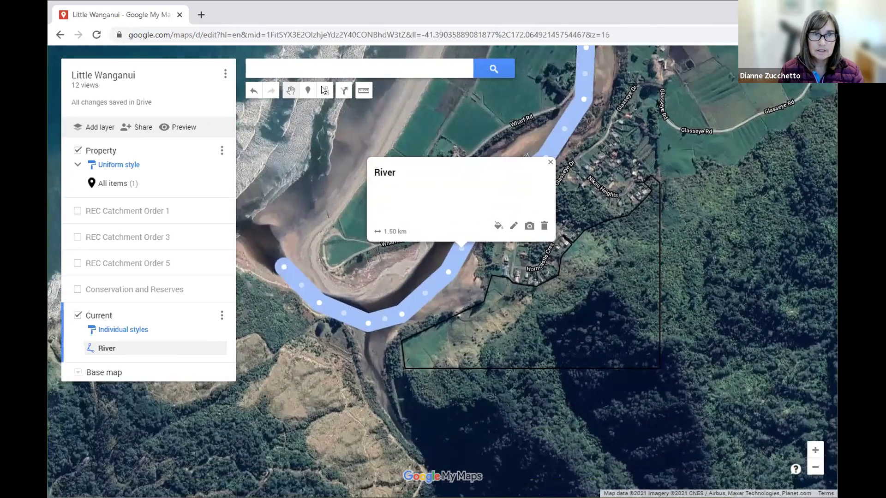
{"action": "left_click", "coordinate": [324, 90]}
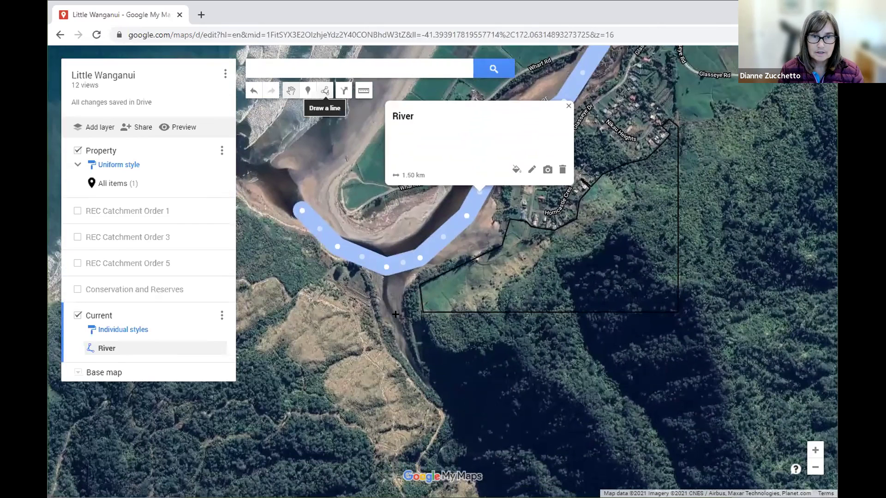
{"action": "left_click", "coordinate": [385, 273]}
{"action": "left_click", "coordinate": [389, 305]}
{"action": "left_click", "coordinate": [415, 362]}
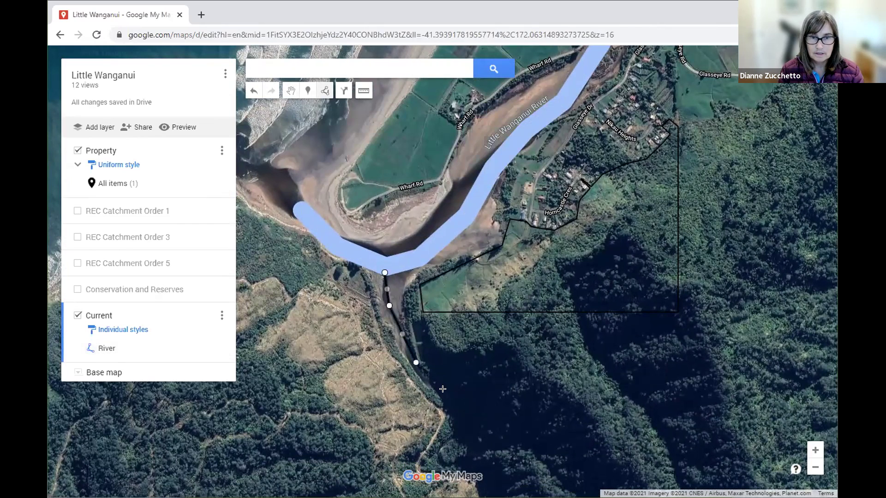
{"action": "left_click", "coordinate": [442, 392]}
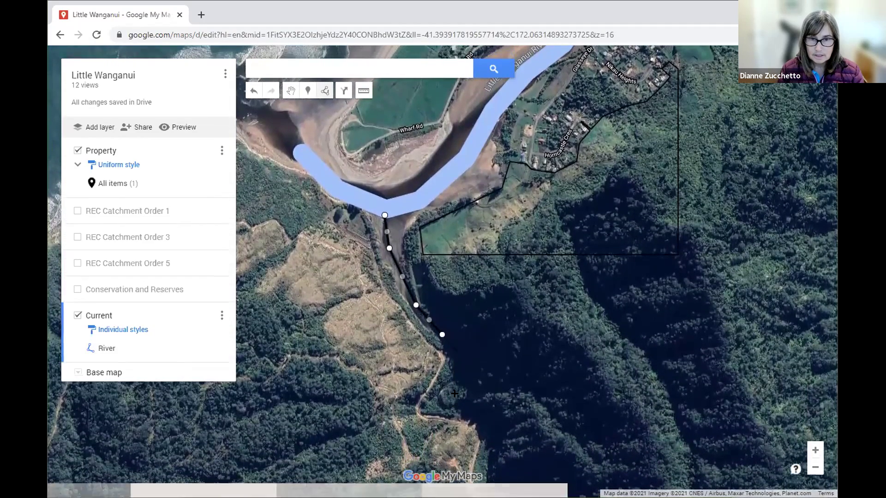
{"action": "double_click", "coordinate": [462, 348]}
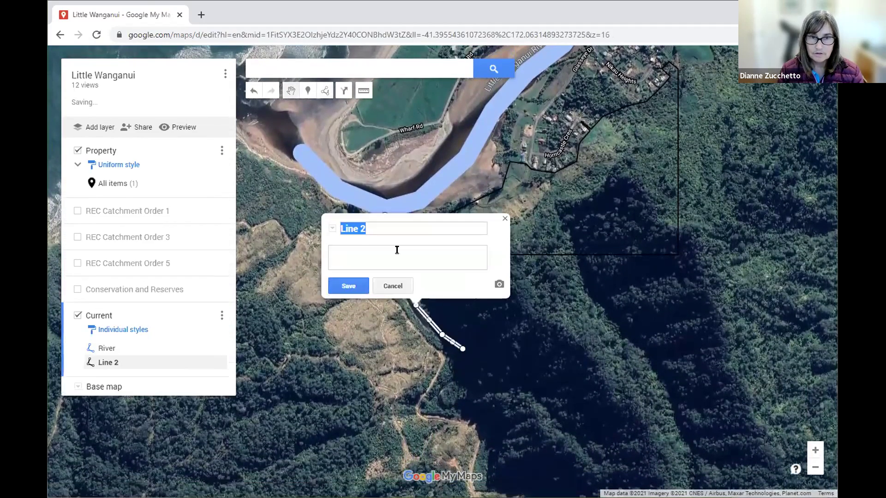
{"action": "type", "text": "River"}
{"action": "left_click", "coordinate": [348, 284]}
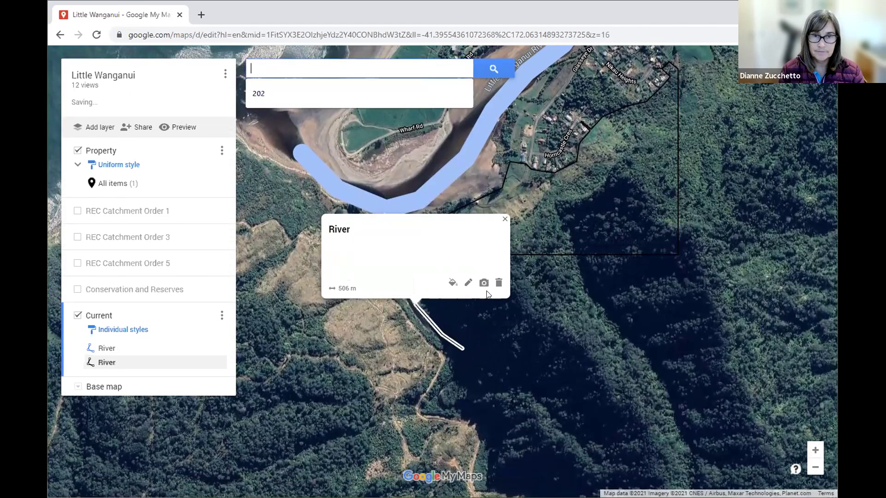
Step: Style the tributary's River line with the same light blue and a medium line width
{"action": "left_click", "coordinate": [452, 282]}
{"action": "left_click", "coordinate": [547, 299]}
{"action": "left_click_drag", "start_coordinate": [479, 333], "coordinate": [517, 336]}
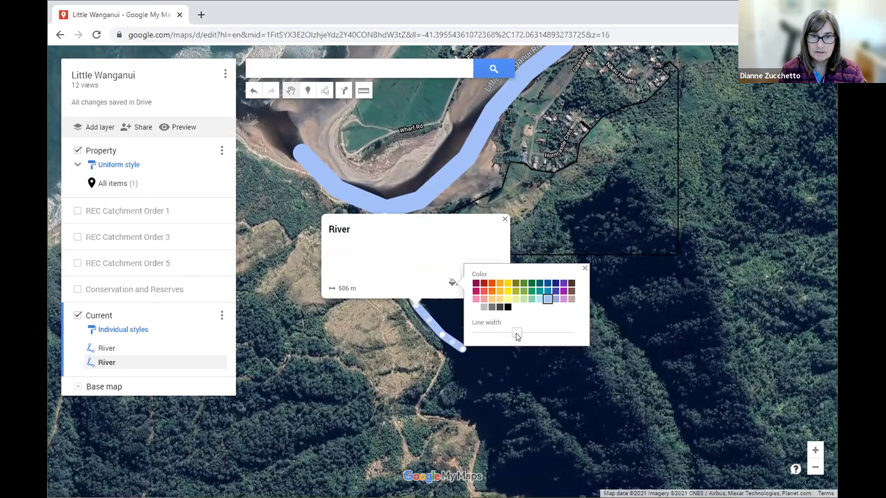
{"action": "left_click", "coordinate": [586, 266]}
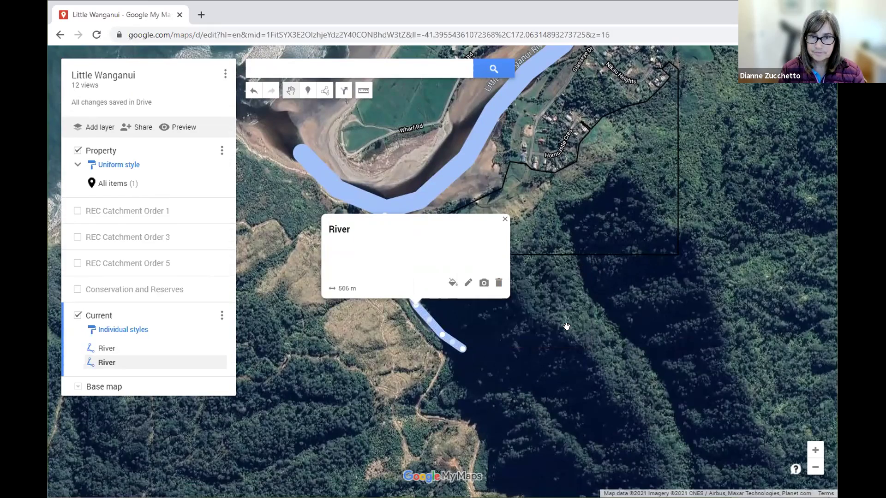
{"action": "left_click", "coordinate": [604, 300]}
Step: Draw a line about 97 m long through the property's western paddock to just past its southern boundary, and name it Watercourse
{"action": "left_click_drag", "start_coordinate": [580, 346], "coordinate": [555, 386]}
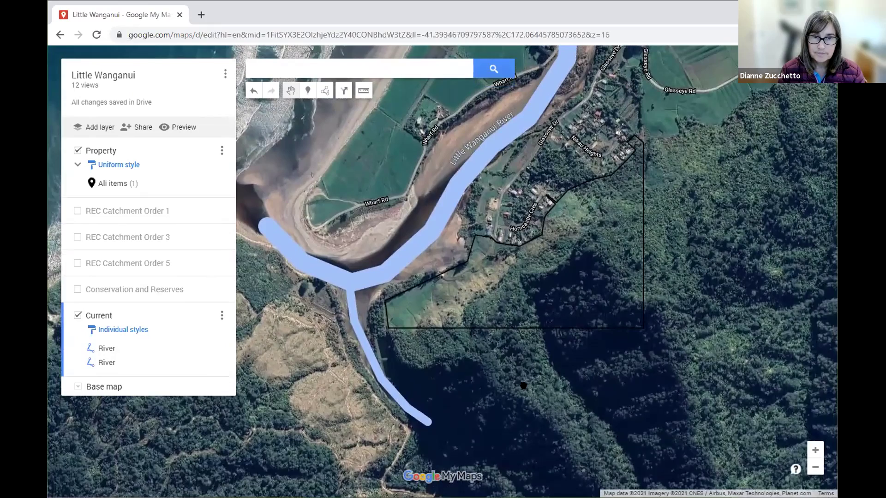
{"action": "left_click_drag", "start_coordinate": [461, 386], "coordinate": [474, 391]}
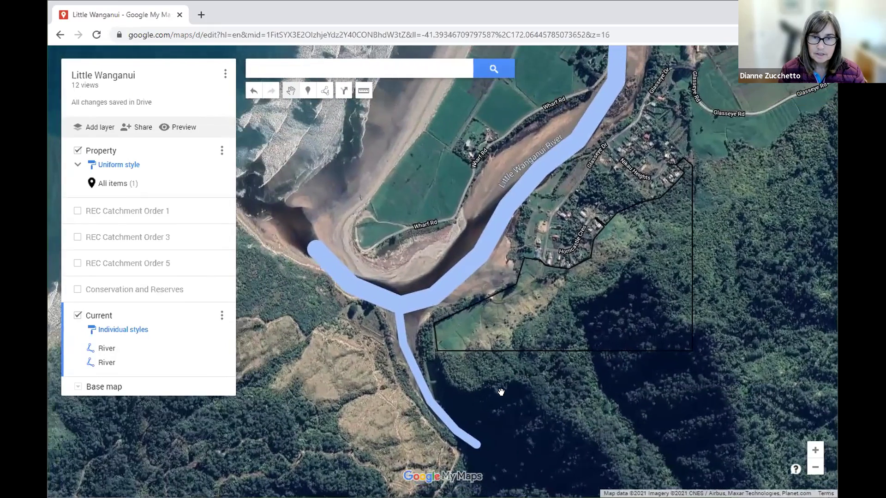
{"action": "scroll", "coordinate": [480, 353], "scroll_direction": "up", "scroll_amount": 2}
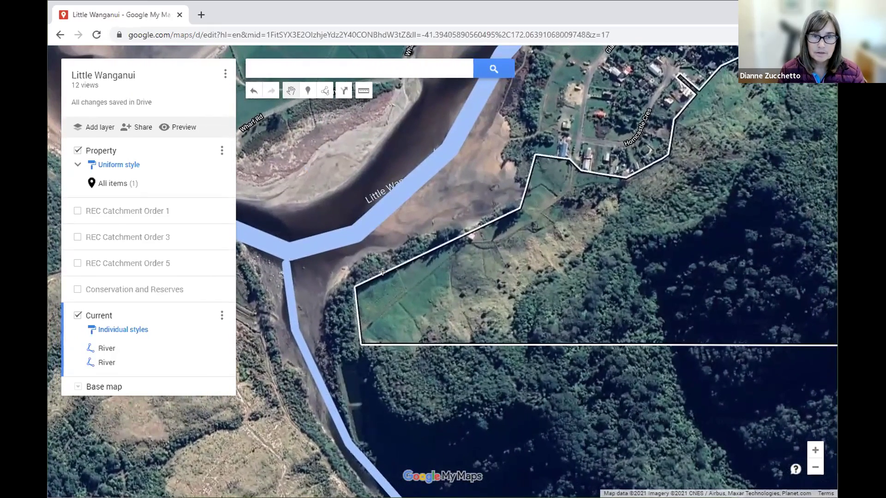
{"action": "key", "text": "l"}
{"action": "left_click", "coordinate": [398, 304]}
{"action": "left_click", "coordinate": [409, 312]}
{"action": "left_click", "coordinate": [415, 325]}
{"action": "left_click", "coordinate": [422, 335]}
{"action": "double_click", "coordinate": [430, 355]}
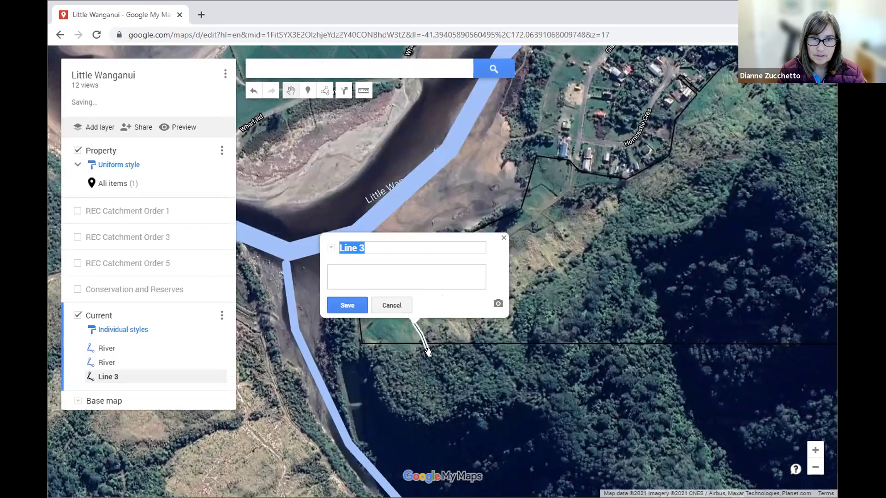
{"action": "type", "text": "Watercourse"}
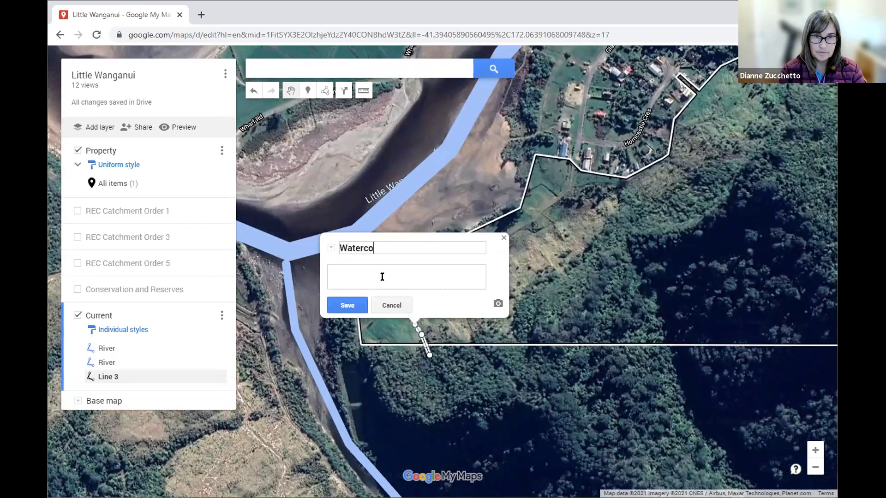
{"action": "left_click", "coordinate": [342, 306]}
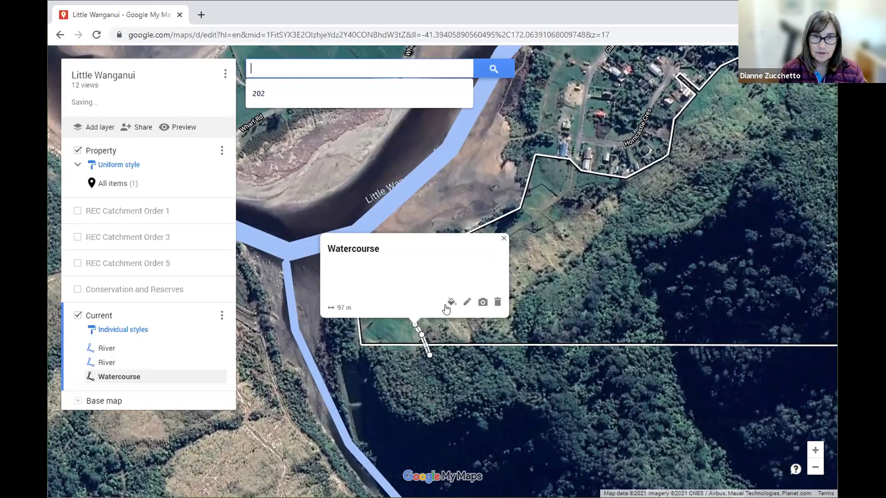
Step: Colour the western paddock's Watercourse line pale cyan
{"action": "left_click", "coordinate": [451, 302]}
{"action": "left_click", "coordinate": [538, 318]}
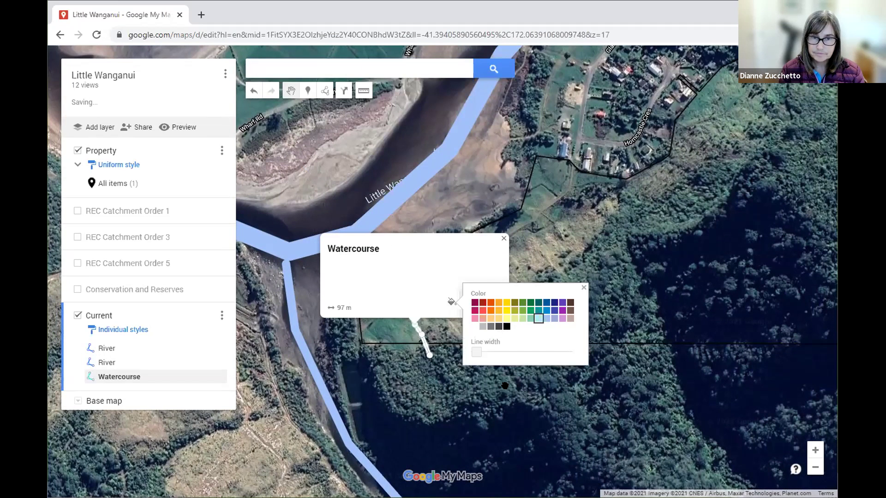
{"action": "left_click", "coordinate": [491, 362]}
Step: Draw a second line about 75 m long down the grassy slope east of the paddock, and name it Watercourse
{"action": "left_click", "coordinate": [323, 91]}
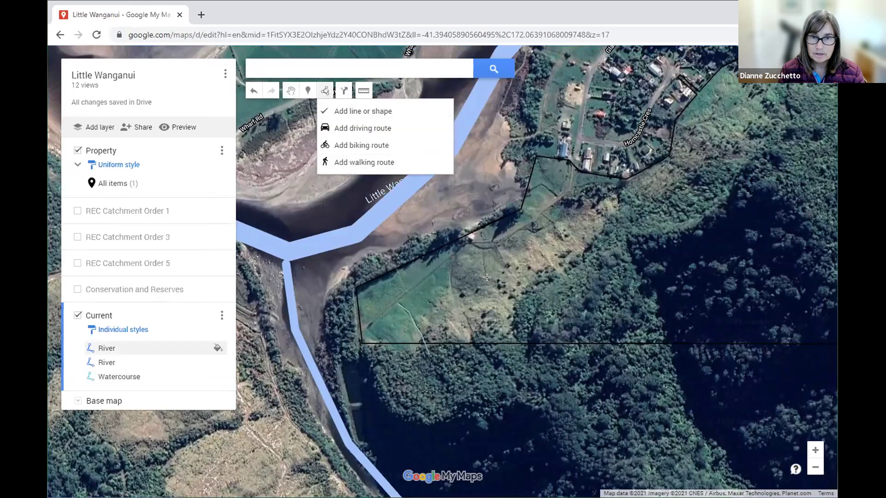
{"action": "double_click", "coordinate": [498, 293]}
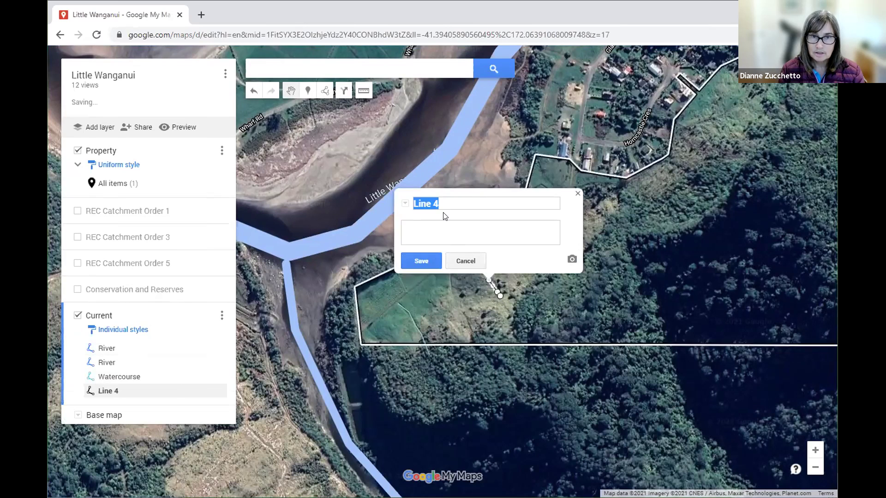
{"action": "type", "text": "Watercourse"}
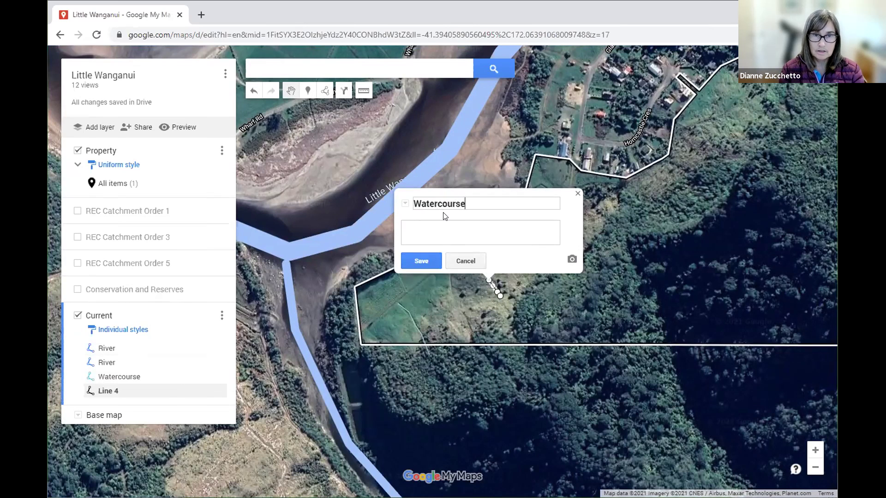
{"action": "left_click", "coordinate": [405, 264]}
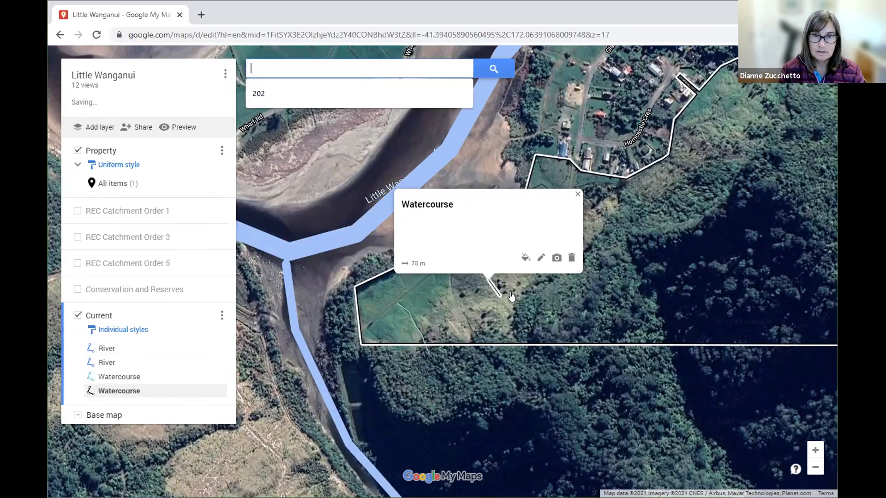
Step: Colour the grassy slope's Watercourse line light blue to match the rivers
{"action": "left_click", "coordinate": [526, 258]}
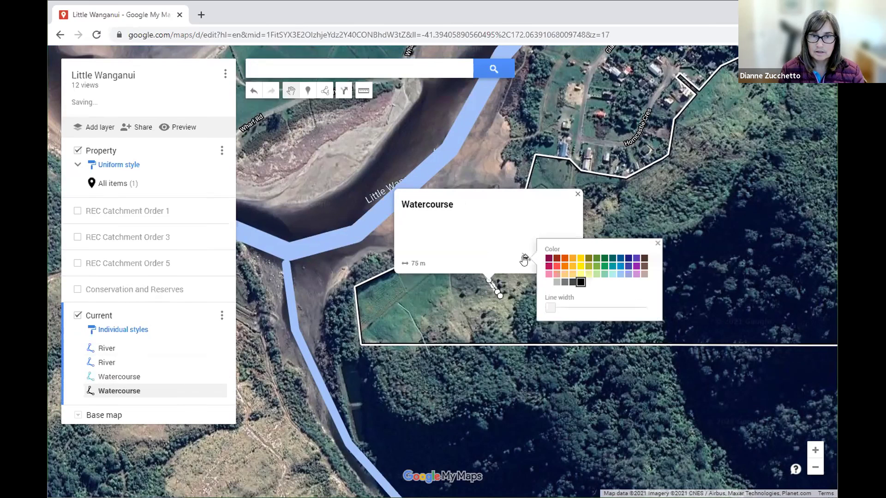
{"action": "left_click", "coordinate": [619, 275]}
{"action": "left_click", "coordinate": [532, 408]}
{"action": "left_click_drag", "start_coordinate": [523, 393], "coordinate": [475, 405]}
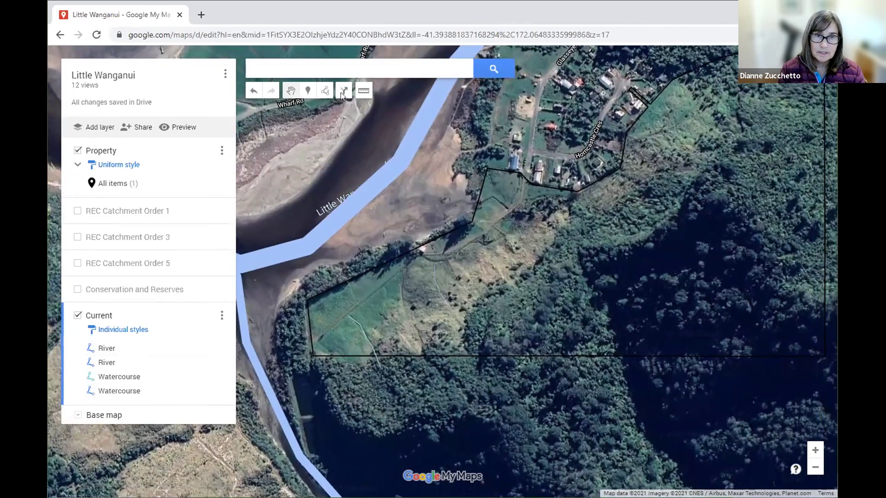
{"action": "left_click", "coordinate": [400, 268]}
{"action": "left_click", "coordinate": [355, 118]}
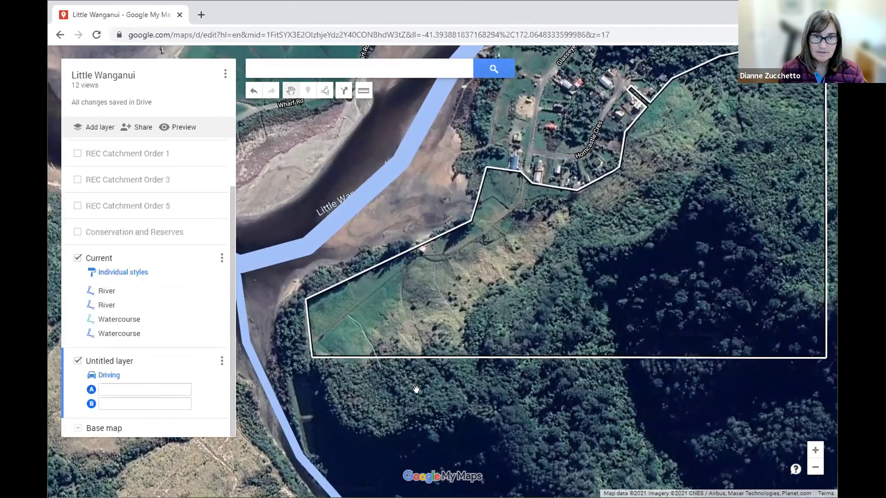
{"action": "key", "text": "Delete"}
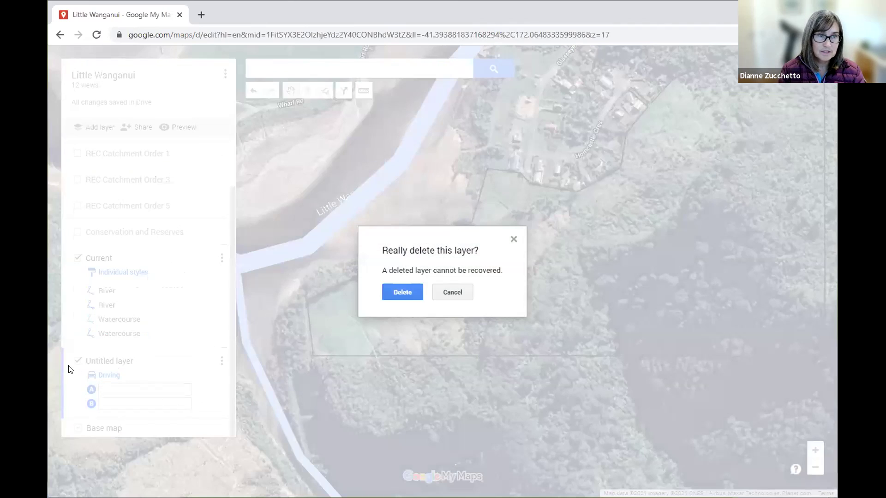
{"action": "key", "text": "Return"}
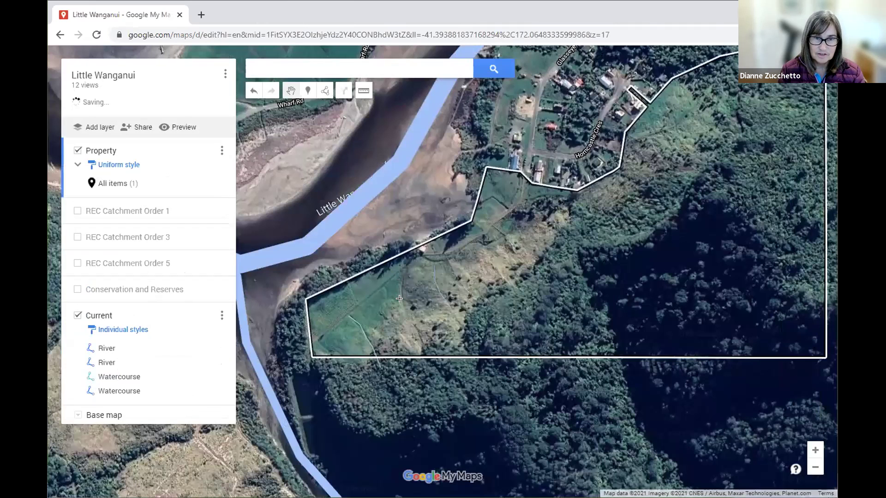
Step: In the Current layer, draw a line about 82 m long between the two existing watercourses, and name it Watercourse
{"action": "left_click", "coordinate": [115, 315]}
{"action": "left_click", "coordinate": [325, 91]}
{"action": "left_click", "coordinate": [365, 113]}
{"action": "left_click", "coordinate": [404, 274]}
{"action": "left_click", "coordinate": [402, 286]}
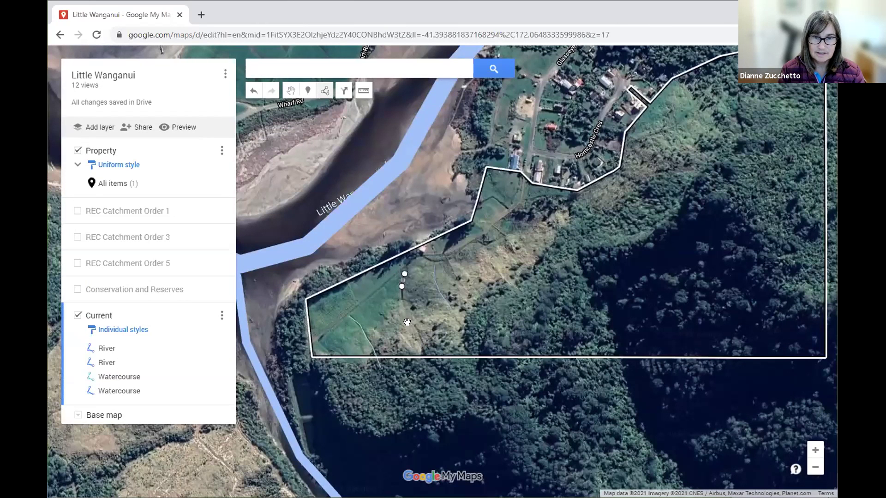
{"action": "left_click", "coordinate": [403, 303]}
{"action": "left_click", "coordinate": [407, 318]}
{"action": "double_click", "coordinate": [409, 324]}
{"action": "type", "text": "Watercourse"}
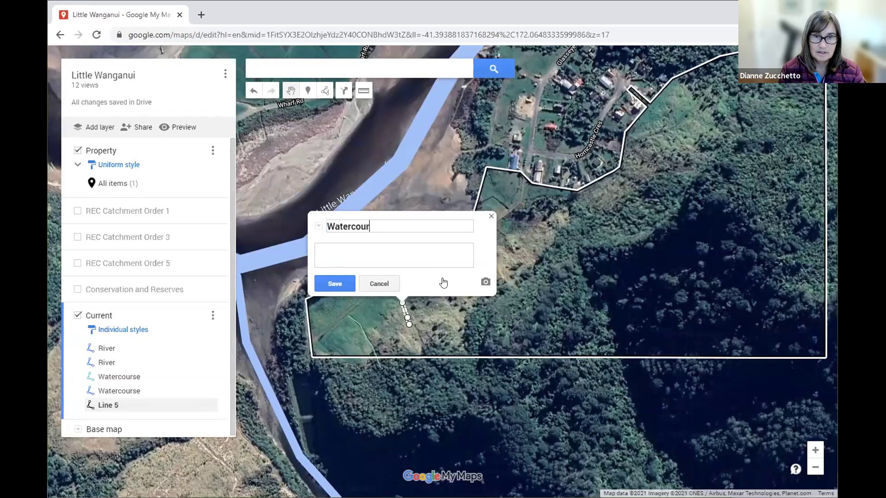
{"action": "key", "text": "Return"}
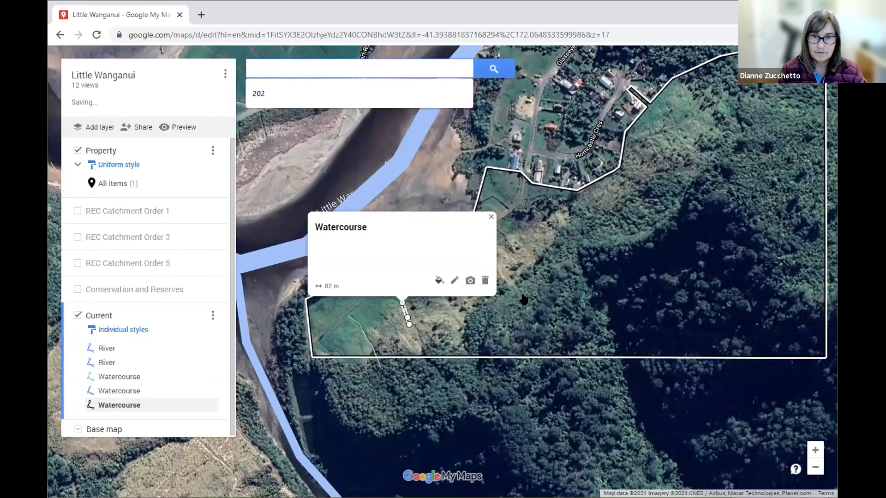
Step: Colour the middle Watercourse line light blue, and recolour the western paddock's Watercourse line to match
{"action": "left_click", "coordinate": [439, 280]}
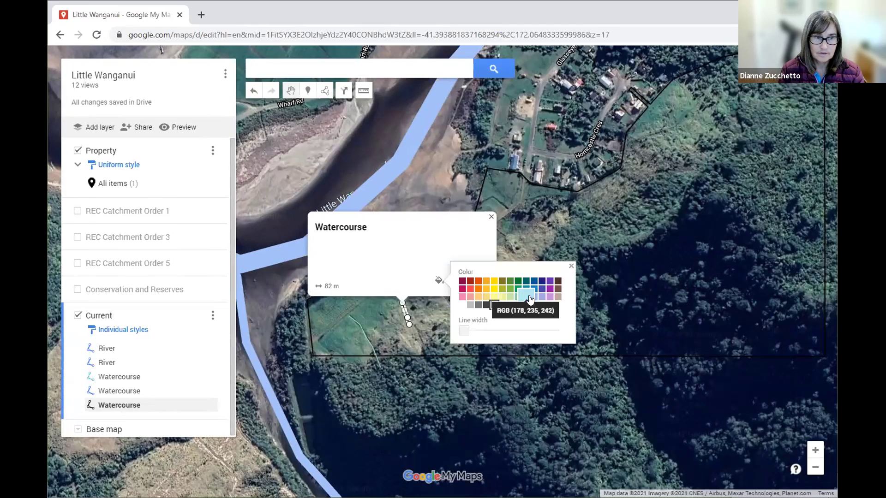
{"action": "left_click", "coordinate": [534, 296]}
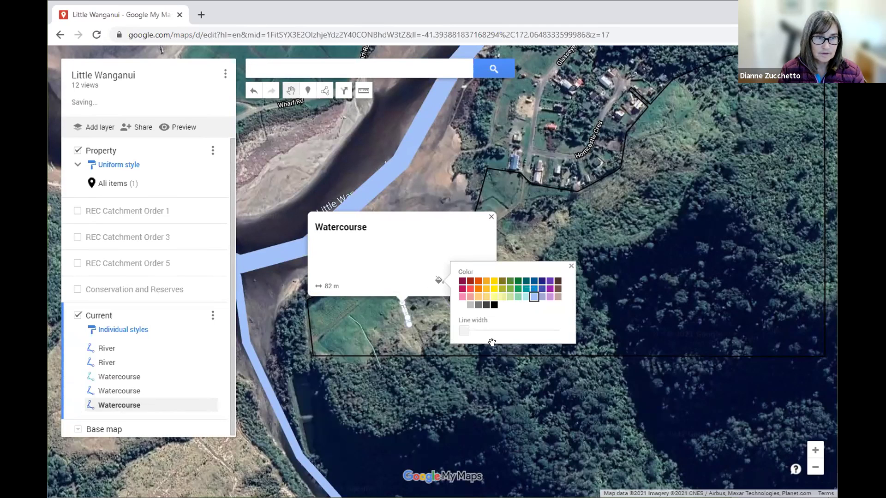
{"action": "left_click", "coordinate": [90, 380]}
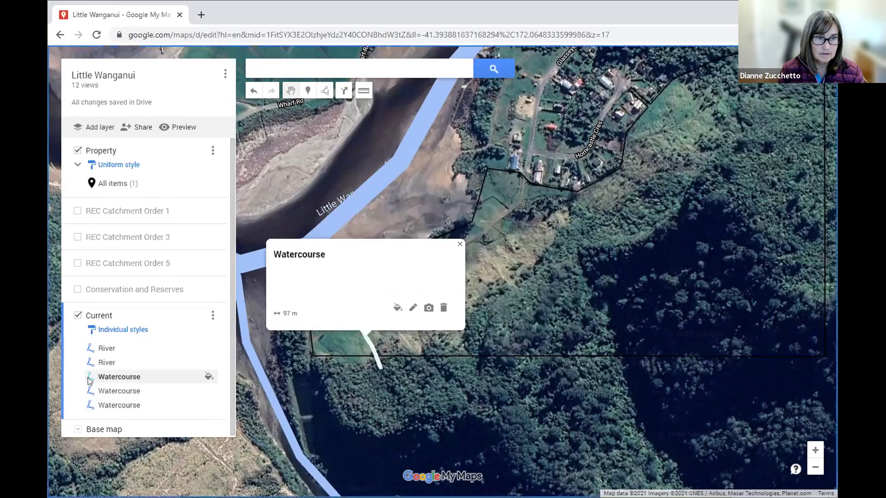
{"action": "left_click", "coordinate": [401, 315]}
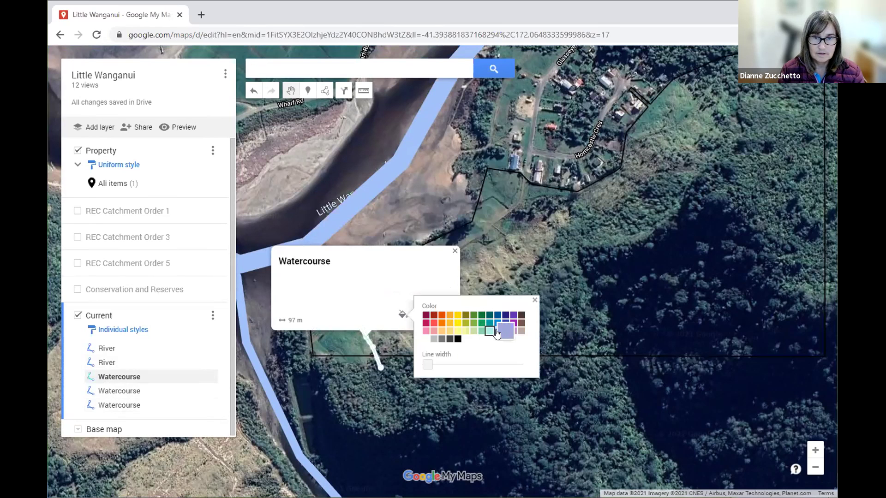
{"action": "left_click", "coordinate": [497, 331]}
{"action": "left_click", "coordinate": [491, 406]}
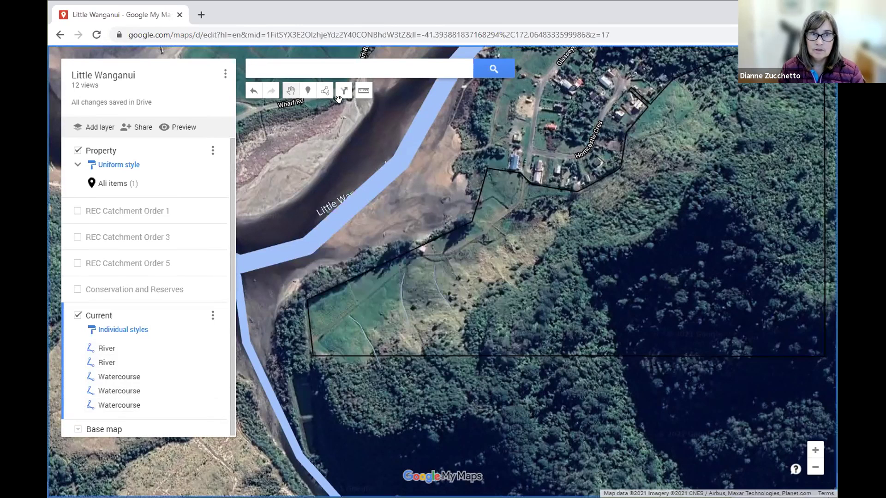
Step: In the Current layer, draw a line about 292 m long down the forested slope south of Horncastle Cres, and name it Watercourse
{"action": "left_click", "coordinate": [326, 92]}
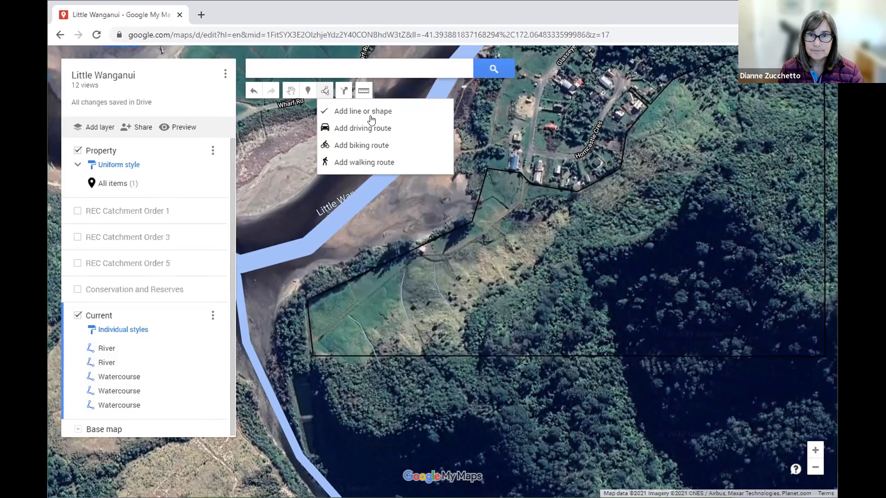
{"action": "left_click", "coordinate": [569, 203]}
{"action": "left_click", "coordinate": [567, 229]}
{"action": "left_click", "coordinate": [582, 260]}
{"action": "left_click", "coordinate": [596, 296]}
{"action": "left_click", "coordinate": [613, 326]}
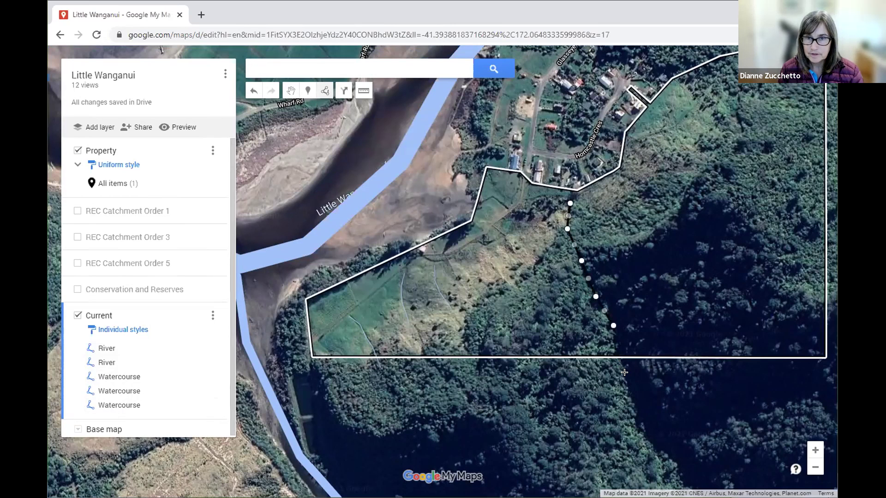
{"action": "double_click", "coordinate": [625, 375]}
{"action": "type", "text": "Wate"}
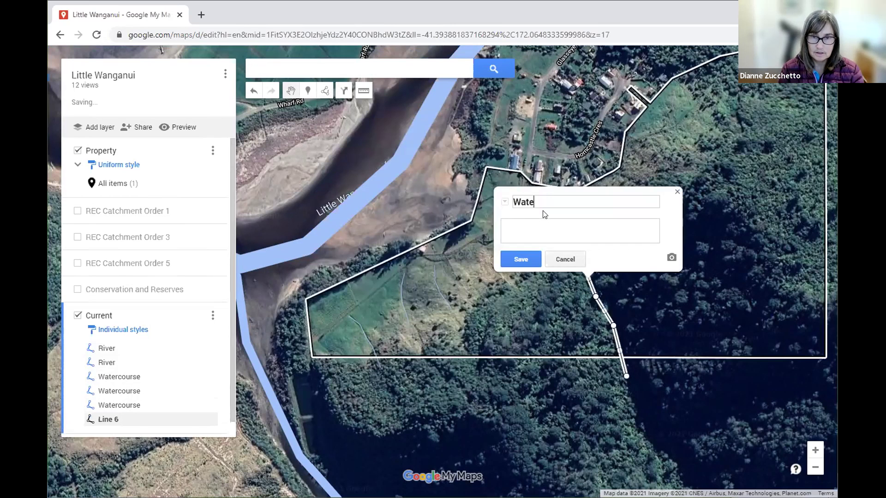
{"action": "type", "text": "rcourse"}
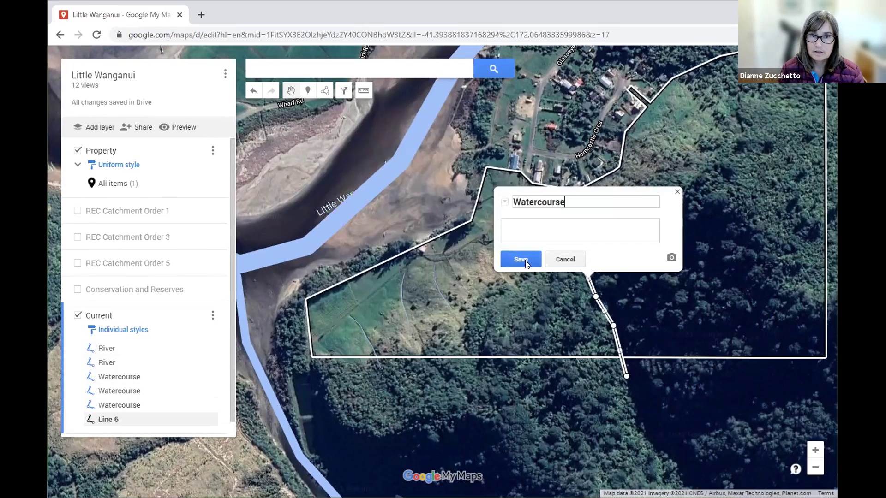
{"action": "left_click", "coordinate": [521, 258]}
Step: Colour the forested slope's Watercourse line light blue to match the other watercourses
{"action": "left_click", "coordinate": [622, 257]}
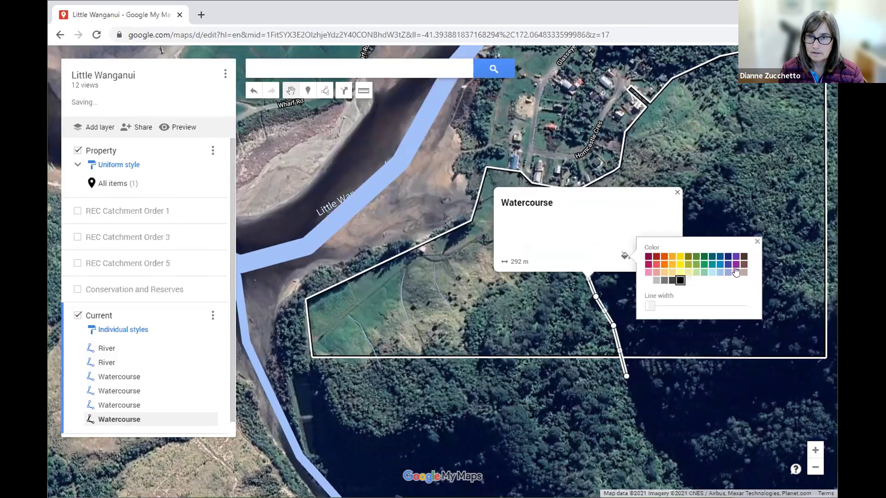
{"action": "left_click", "coordinate": [719, 273]}
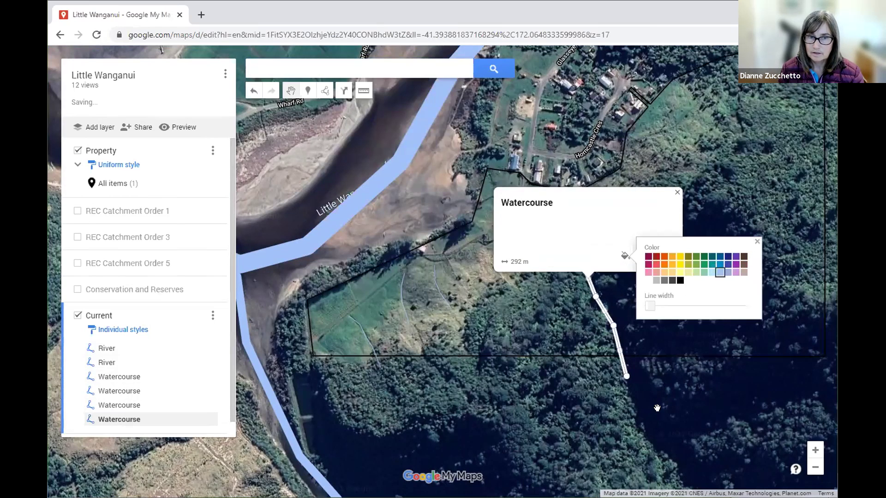
{"action": "left_click", "coordinate": [388, 408]}
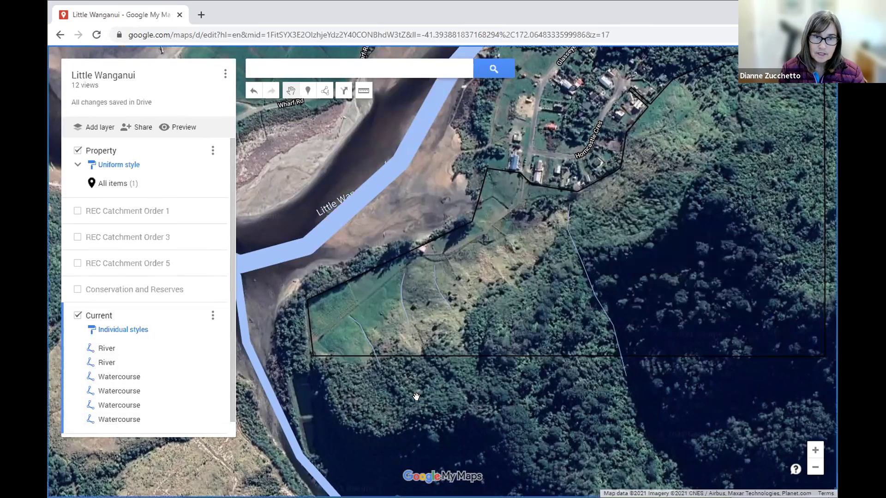
Step: Outline a polygon of about 0.34 ha in the western corner of the property's paddock, and name it Planting
{"action": "left_click_drag", "start_coordinate": [392, 302], "coordinate": [408, 316]}
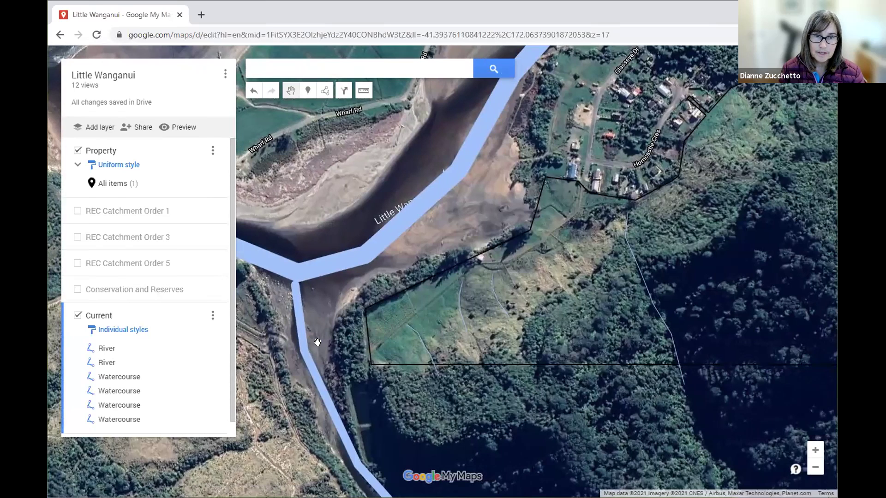
{"action": "scroll", "coordinate": [342, 322], "scroll_direction": "up", "scroll_amount": 2}
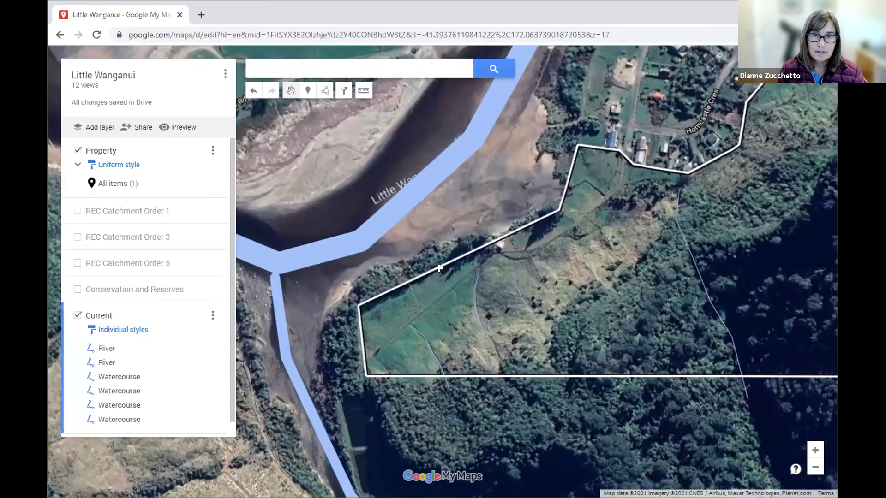
{"action": "scroll", "coordinate": [442, 254], "scroll_direction": "up", "scroll_amount": 1}
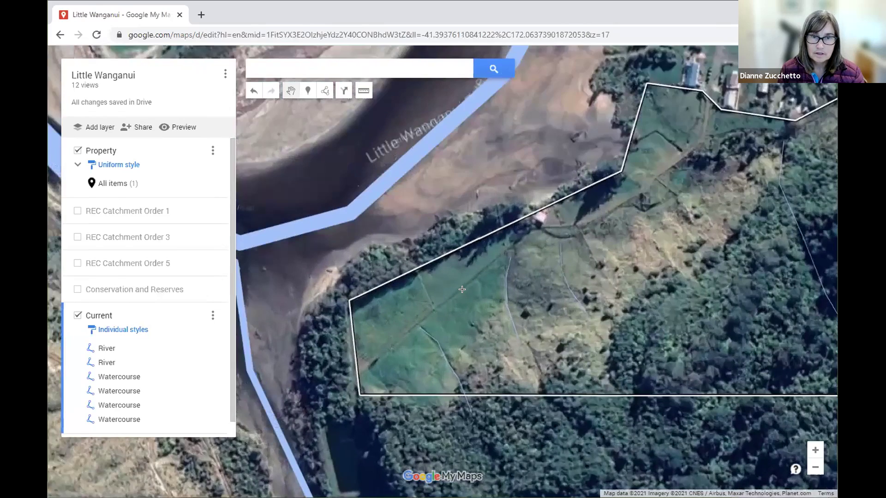
{"action": "scroll", "coordinate": [462, 289], "scroll_direction": "up", "scroll_amount": 1}
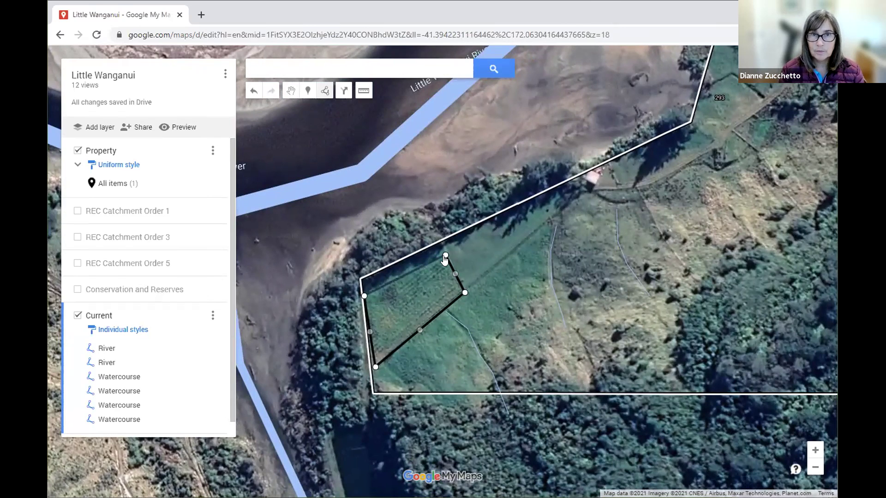
{"action": "double_click", "coordinate": [380, 288]}
{"action": "type", "text": "Plant"}
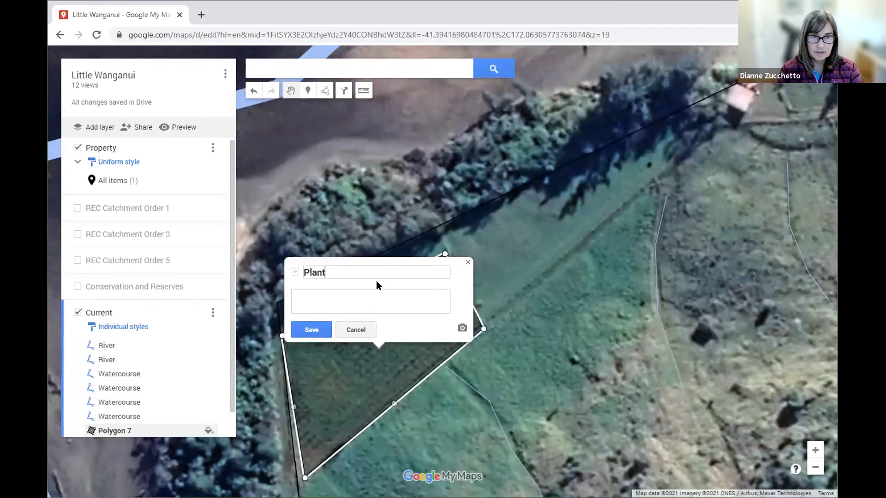
{"action": "type", "text": "ing"}
{"action": "left_click", "coordinate": [310, 329]}
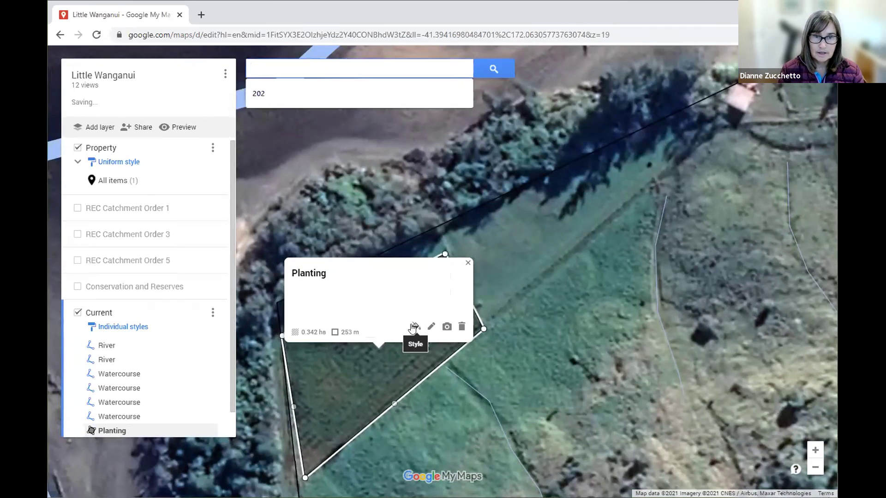
Step: Colour the western paddock's Planting polygon light green
{"action": "left_click", "coordinate": [413, 328]}
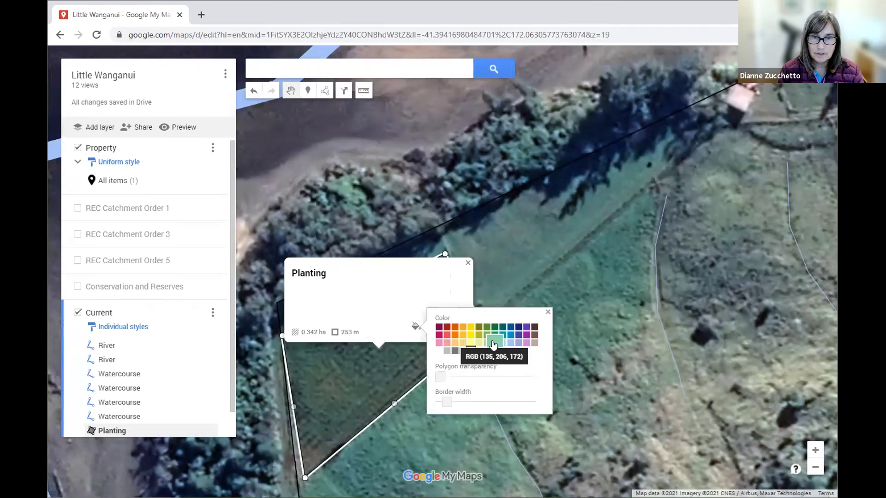
{"action": "left_click", "coordinate": [493, 344]}
{"action": "left_click", "coordinate": [486, 343]}
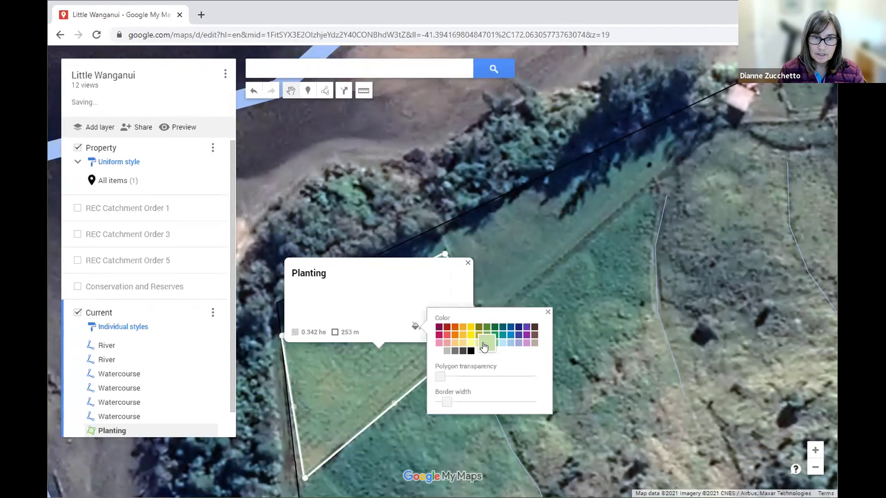
{"action": "left_click", "coordinate": [547, 312]}
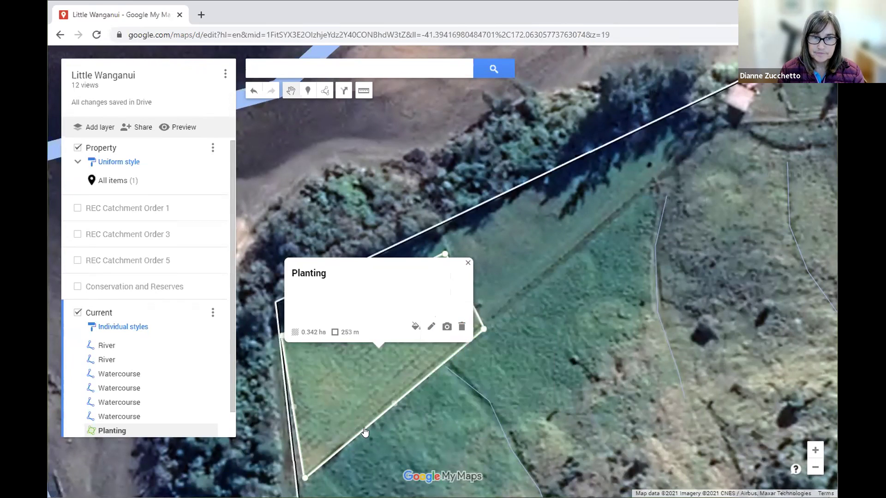
Step: Outline a second polygon of about 0.1 ha along the boundary below the Horncastle Cres houses, and name it Planting
{"action": "left_click_drag", "start_coordinate": [282, 437], "coordinate": [333, 374]}
{"action": "scroll", "coordinate": [464, 432], "scroll_direction": "down", "scroll_amount": 2}
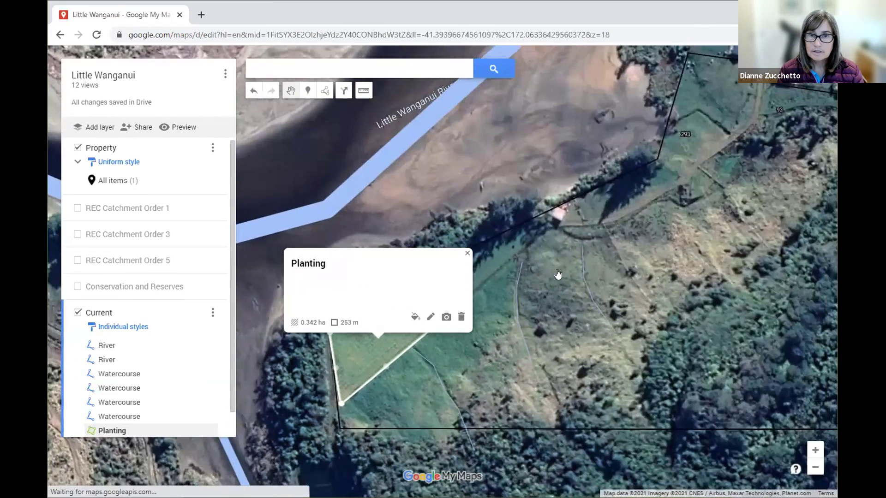
{"action": "left_click", "coordinate": [554, 268]}
{"action": "mouse_move", "coordinate": [553, 245]}
{"action": "left_mouse_down"}
{"action": "mouse_move", "coordinate": [522, 254]}
{"action": "mouse_move", "coordinate": [539, 247]}
{"action": "left_mouse_up"}
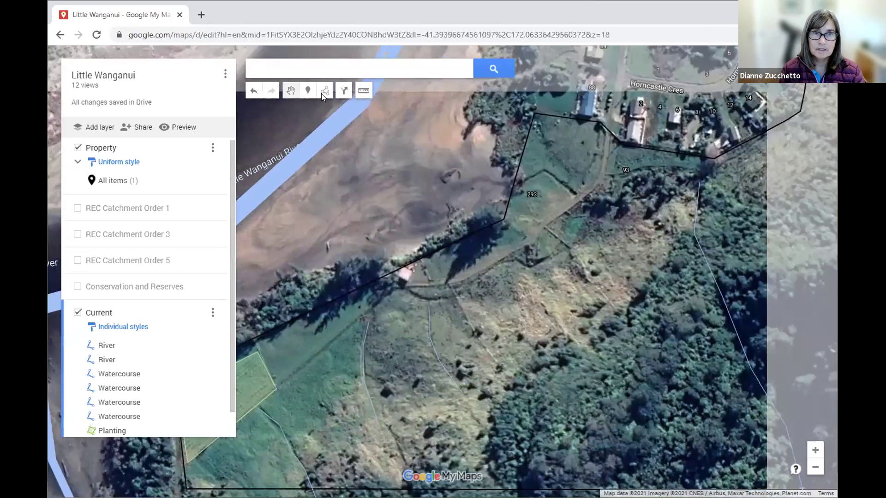
{"action": "left_click", "coordinate": [325, 92]}
{"action": "left_click", "coordinate": [355, 111]}
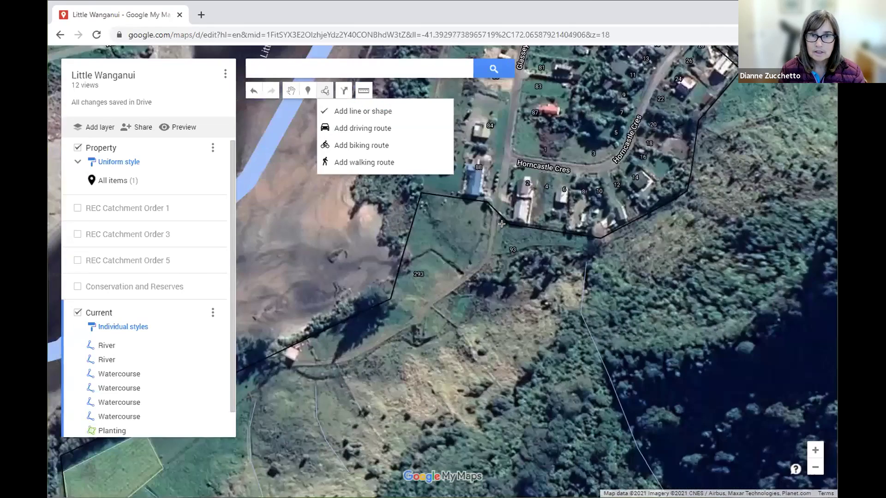
{"action": "left_click", "coordinate": [504, 227]}
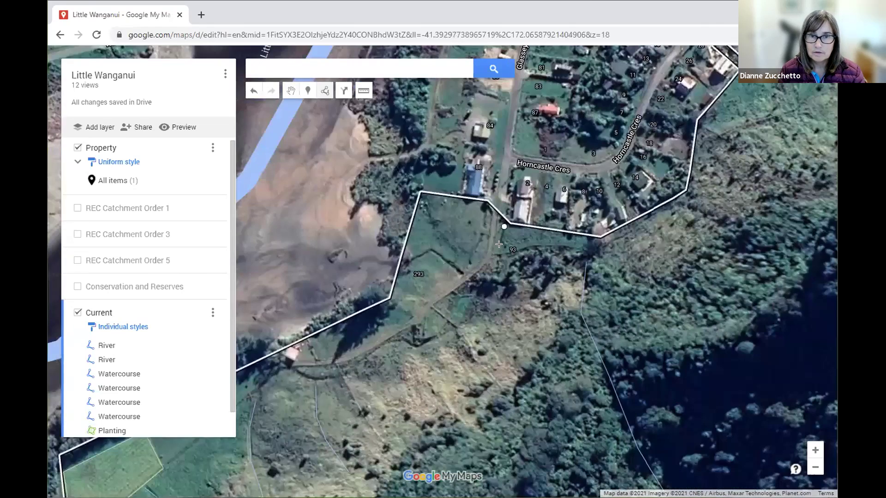
{"action": "left_click", "coordinate": [501, 243]}
{"action": "left_click", "coordinate": [501, 253]}
{"action": "left_click", "coordinate": [529, 250]}
{"action": "left_click", "coordinate": [586, 255]}
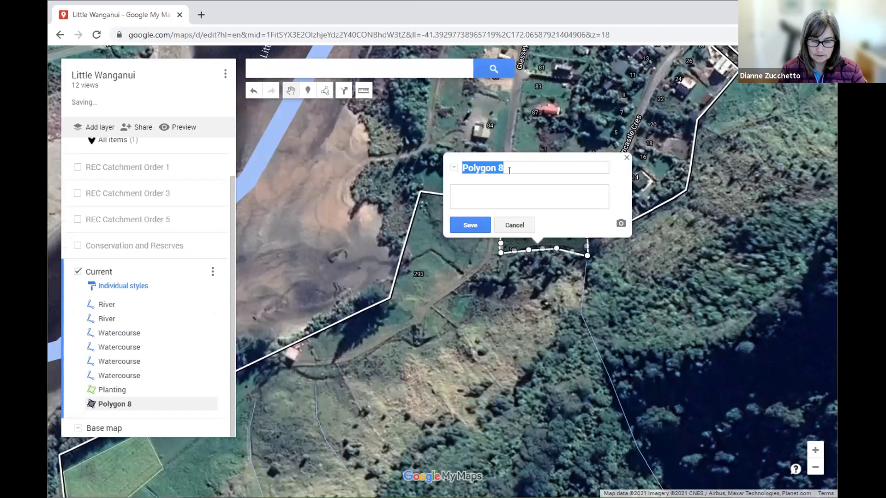
{"action": "type", "text": "Planting"}
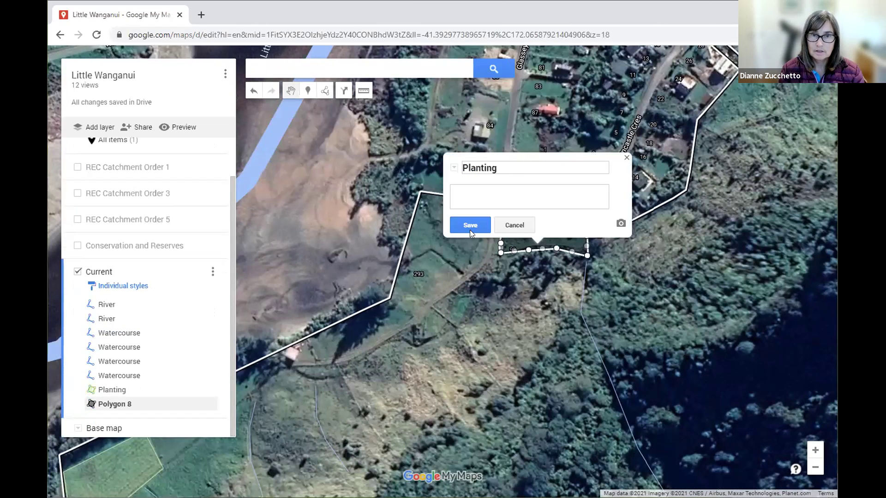
{"action": "key", "text": "Return"}
Step: Colour the Planting polygon below Horncastle Cres light green to match the first planting
{"action": "left_click", "coordinate": [573, 221]}
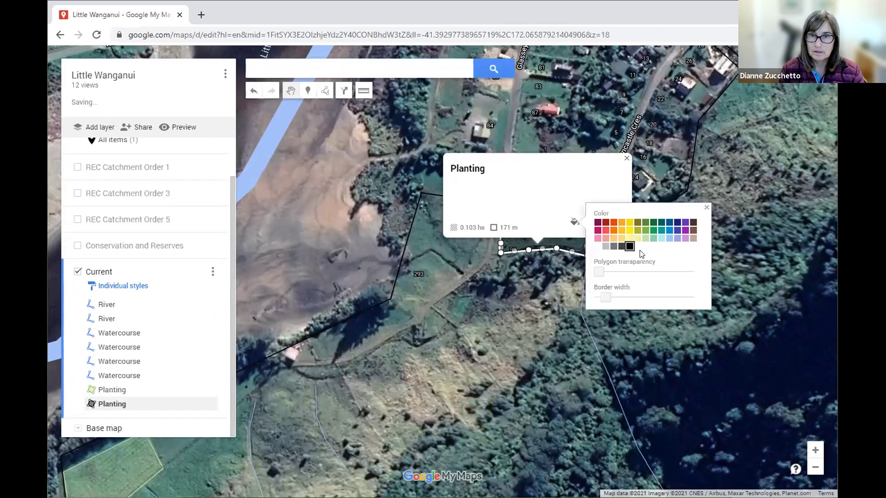
{"action": "left_click", "coordinate": [644, 238]}
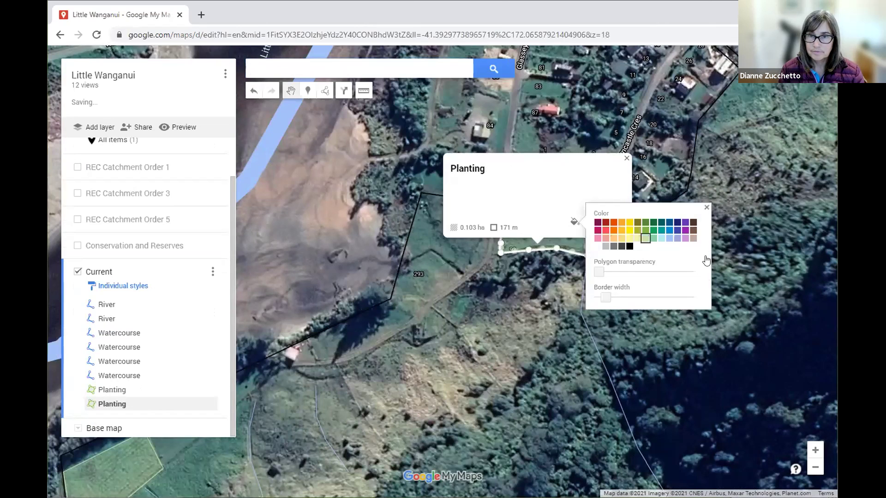
{"action": "left_click", "coordinate": [364, 216]}
{"action": "left_click", "coordinate": [334, 228]}
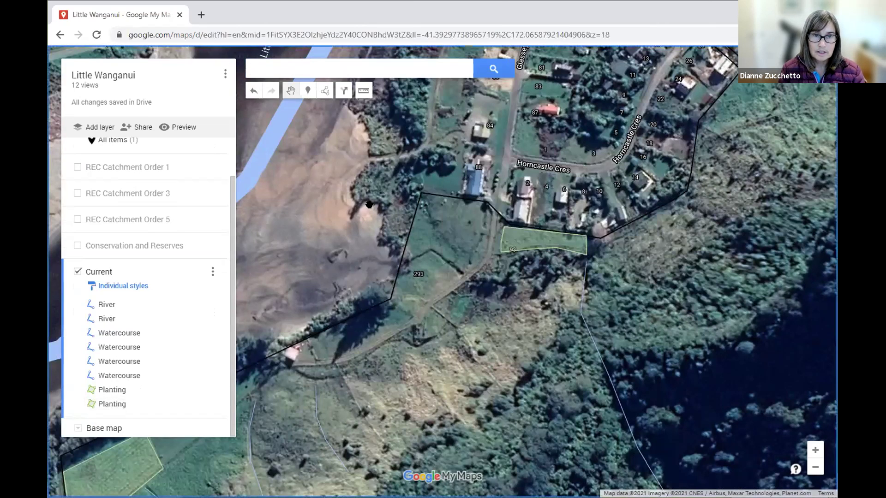
Step: Outline a narrow polygon of about 0.47 ha around the dark pond between the river and the forest, south of the property boundary
{"action": "left_click_drag", "start_coordinate": [241, 314], "coordinate": [369, 205]}
{"action": "scroll", "coordinate": [400, 371], "scroll_direction": "down", "scroll_amount": 1}
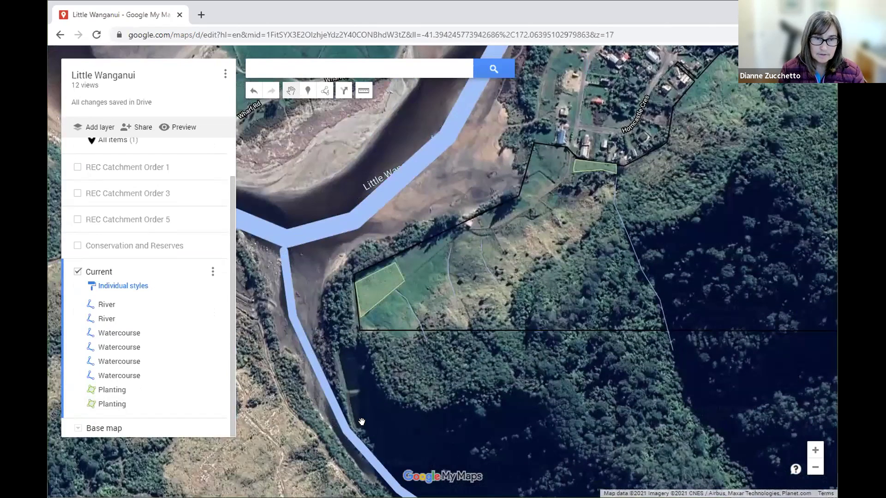
{"action": "left_click_drag", "start_coordinate": [407, 403], "coordinate": [434, 370]}
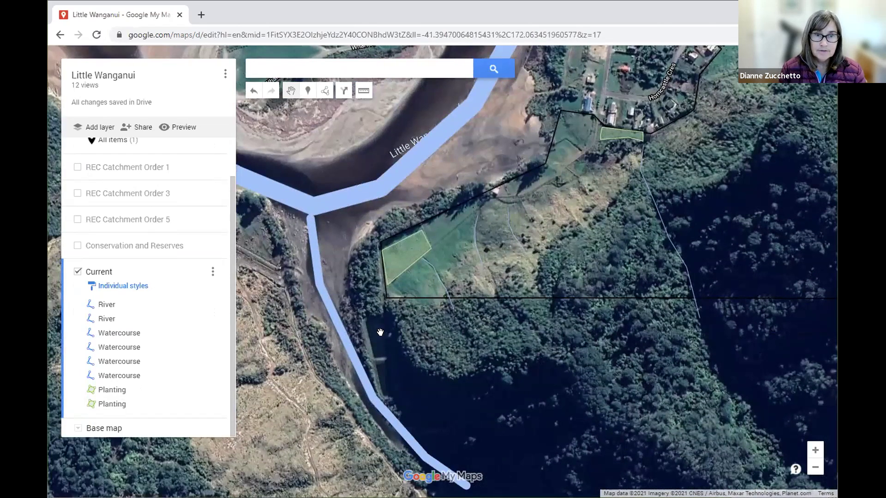
{"action": "left_click", "coordinate": [326, 95]}
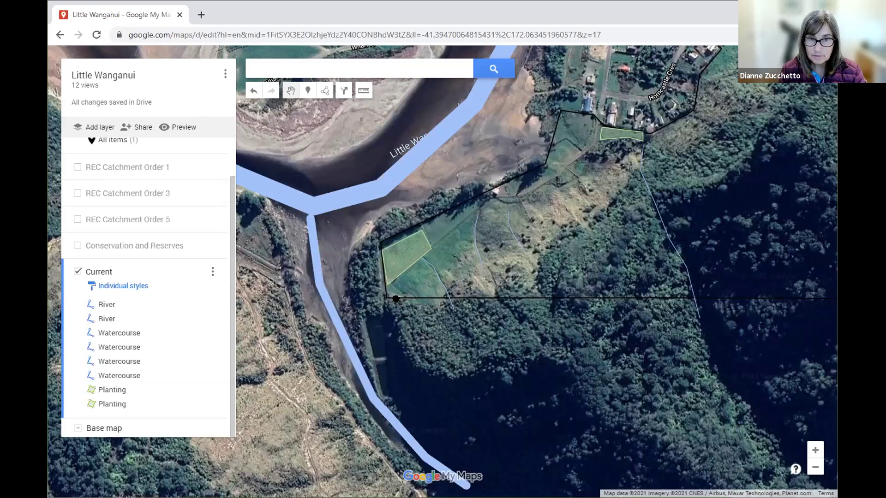
{"action": "left_click", "coordinate": [324, 91]}
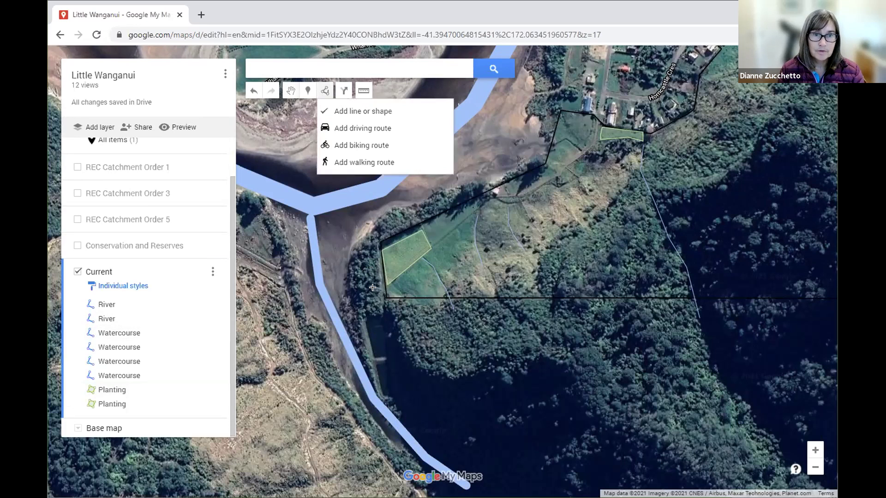
{"action": "left_click", "coordinate": [362, 319]}
{"action": "left_click", "coordinate": [374, 364]}
{"action": "left_click", "coordinate": [384, 398]}
{"action": "left_click", "coordinate": [398, 397]}
{"action": "left_click", "coordinate": [397, 355]}
{"action": "left_click", "coordinate": [390, 316]}
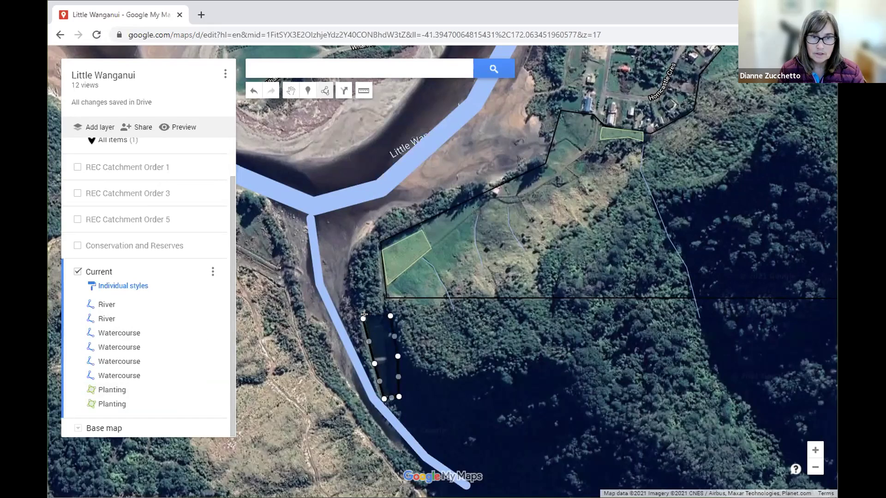
{"action": "double_click", "coordinate": [390, 324]}
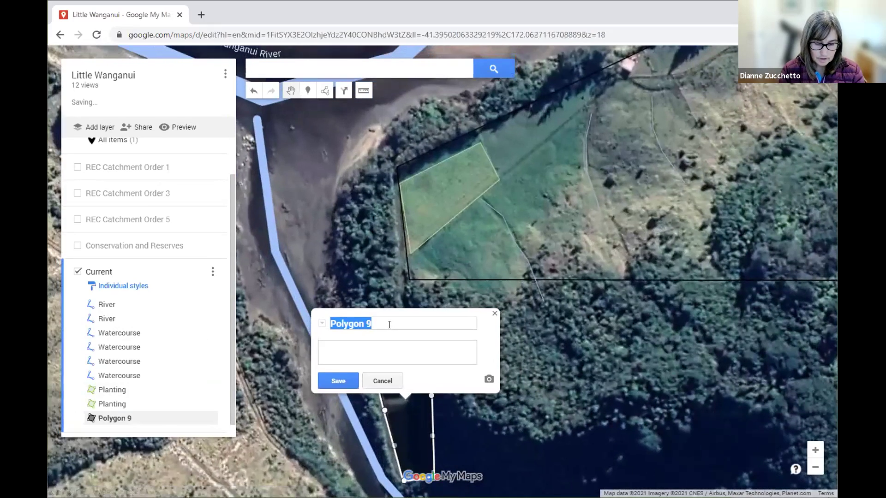
Step: Name the pond polygon Settling Pond and colour it light yellow
{"action": "type", "text": "Settling Pond"}
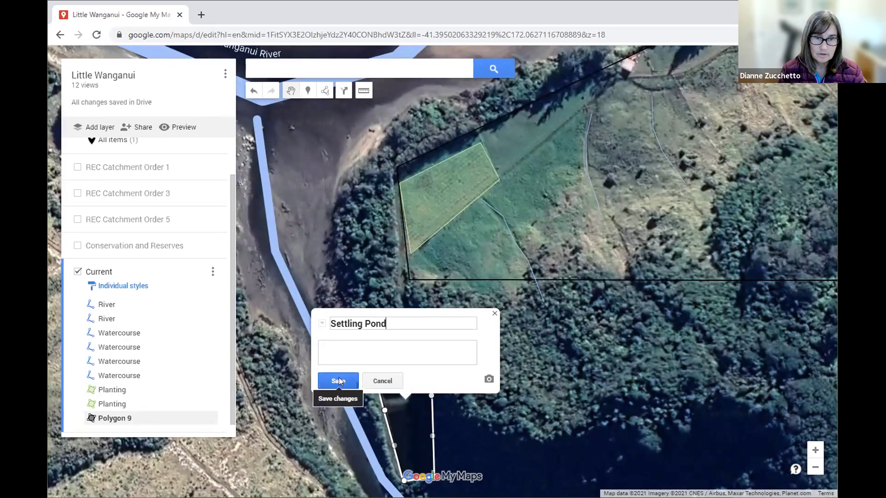
{"action": "left_click", "coordinate": [338, 381]}
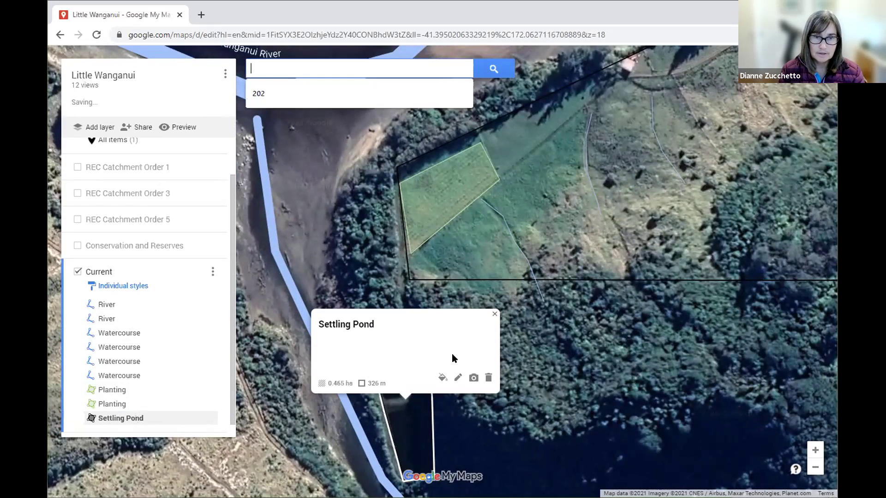
{"action": "left_click", "coordinate": [442, 378]}
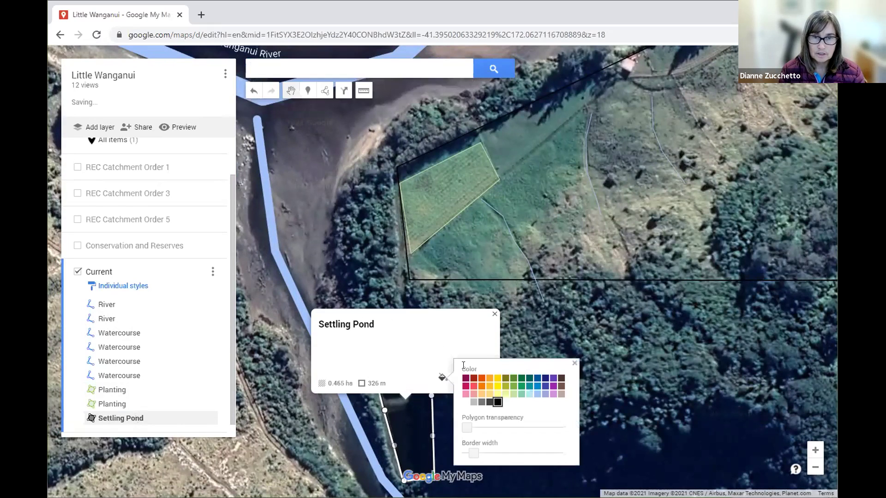
{"action": "left_click", "coordinate": [494, 393]}
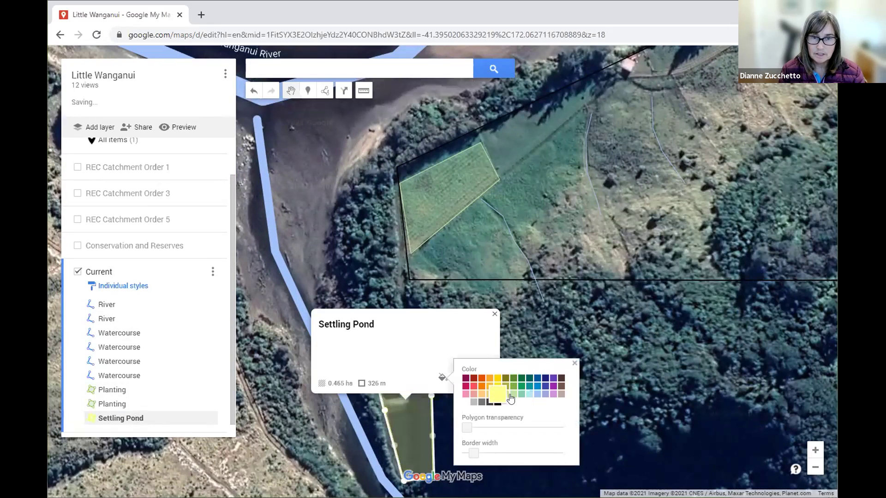
Step: Close the Settling Pond's colour settings and its details card
{"action": "left_click", "coordinate": [574, 363]}
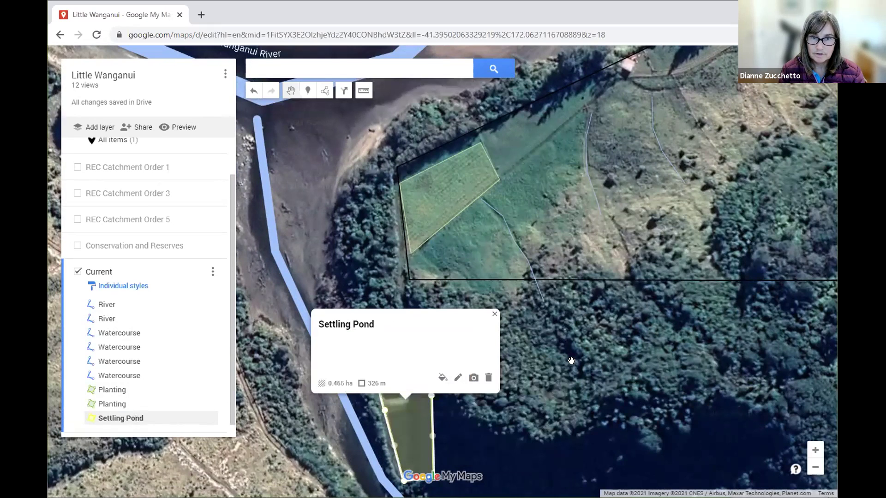
{"action": "left_click", "coordinate": [336, 435]}
{"action": "scroll", "coordinate": [327, 440], "scroll_direction": "down", "scroll_amount": 2}
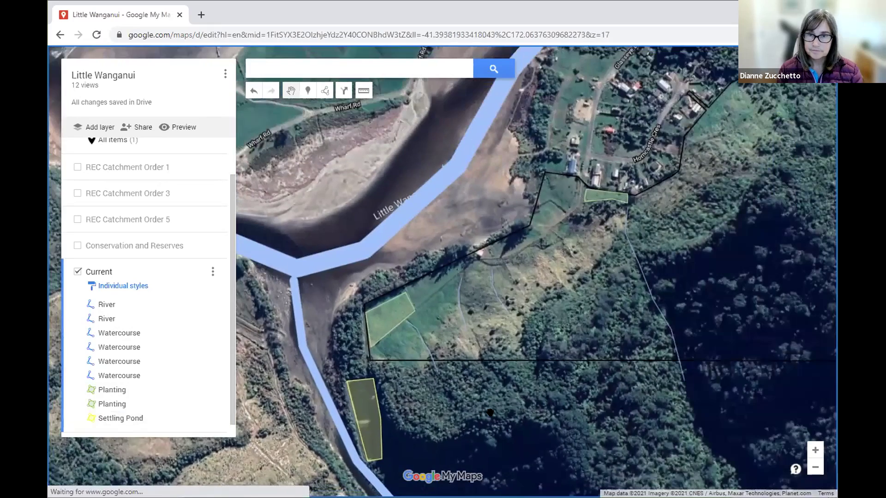
Step: Trace the indigenous forest edge from the southern boundary, past the second Planting area and around the grassy clearing, to the northern boundary
{"action": "left_click_drag", "start_coordinate": [610, 406], "coordinate": [604, 386]}
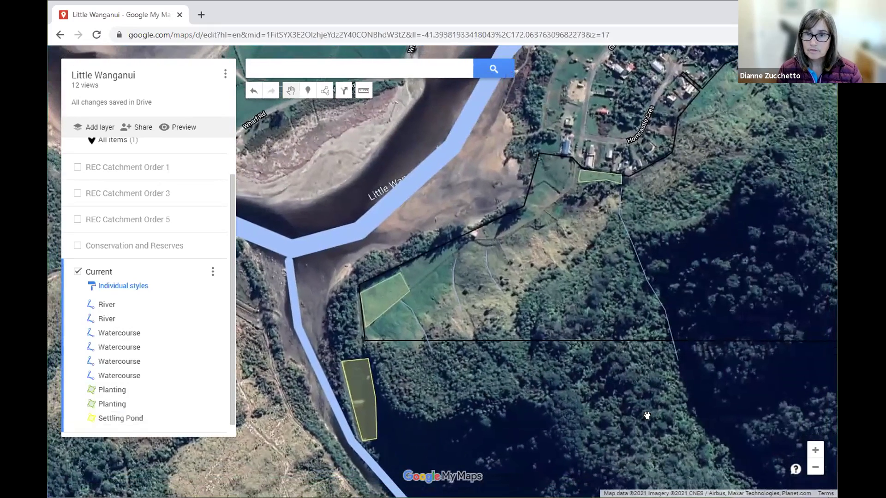
{"action": "left_click_drag", "start_coordinate": [501, 478], "coordinate": [497, 463]}
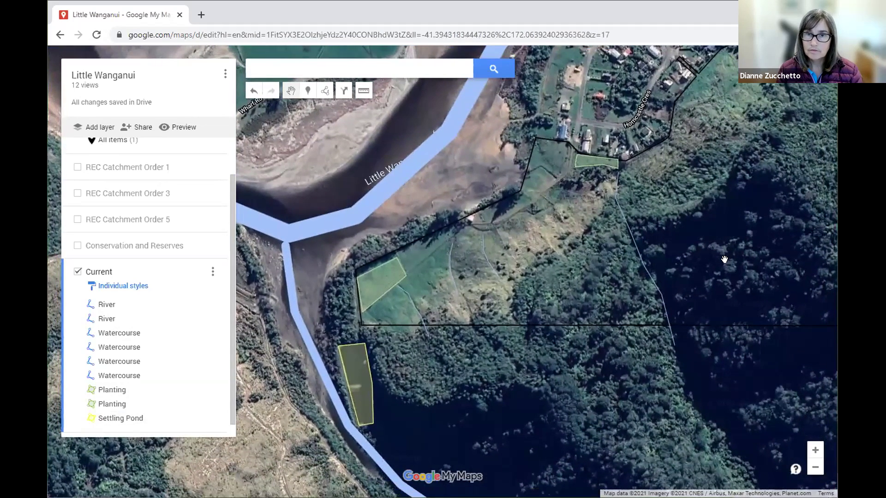
{"action": "left_click_drag", "start_coordinate": [825, 217], "coordinate": [707, 289]}
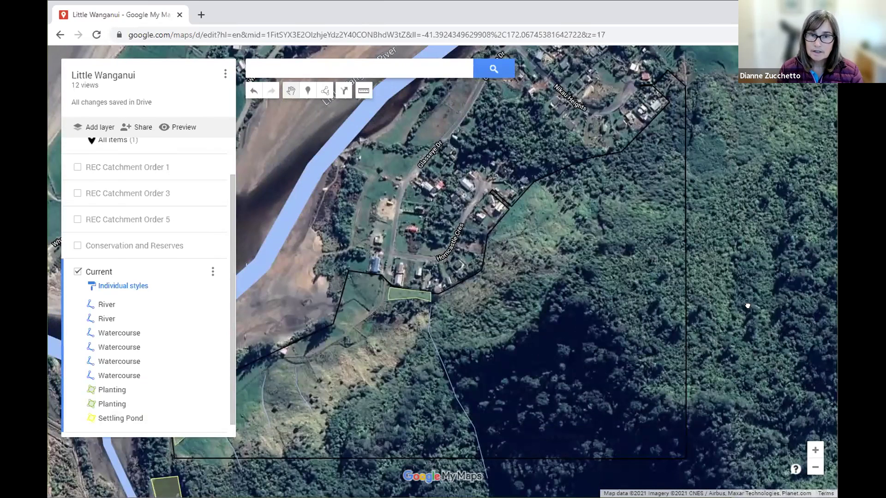
{"action": "left_click_drag", "start_coordinate": [465, 415], "coordinate": [504, 369]}
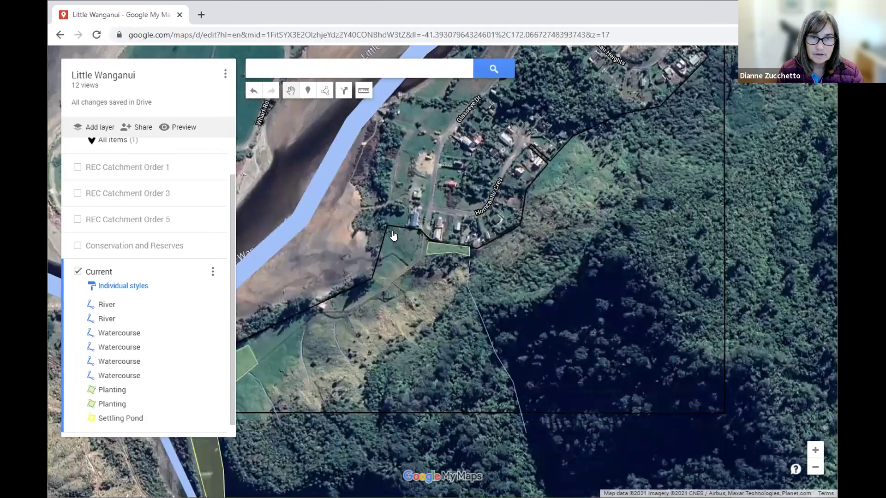
{"action": "left_click", "coordinate": [324, 92]}
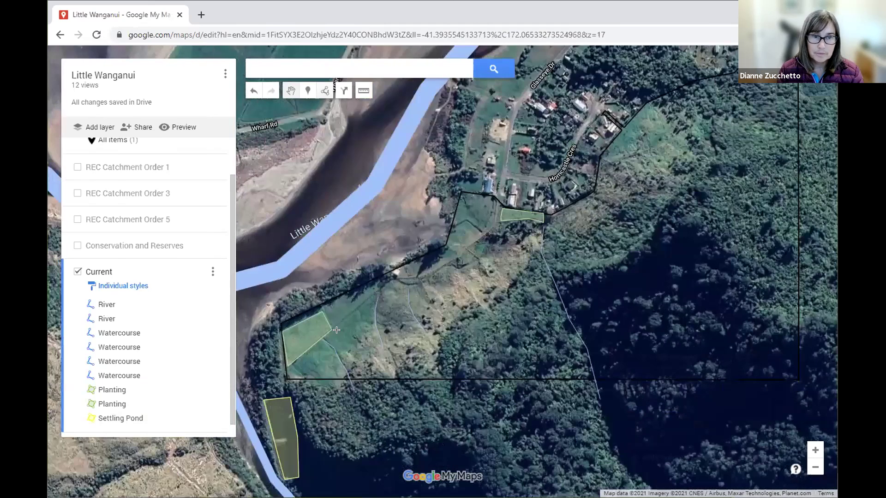
{"action": "left_click", "coordinate": [361, 374]}
{"action": "left_click", "coordinate": [379, 373]}
{"action": "left_click", "coordinate": [398, 370]}
{"action": "left_click", "coordinate": [409, 360]}
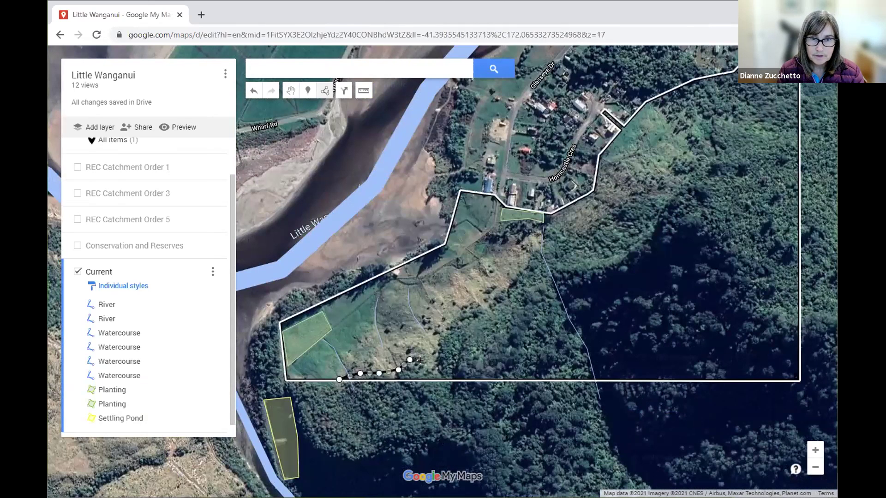
{"action": "left_click", "coordinate": [439, 361]}
{"action": "left_click", "coordinate": [445, 339]}
{"action": "left_click", "coordinate": [453, 323]}
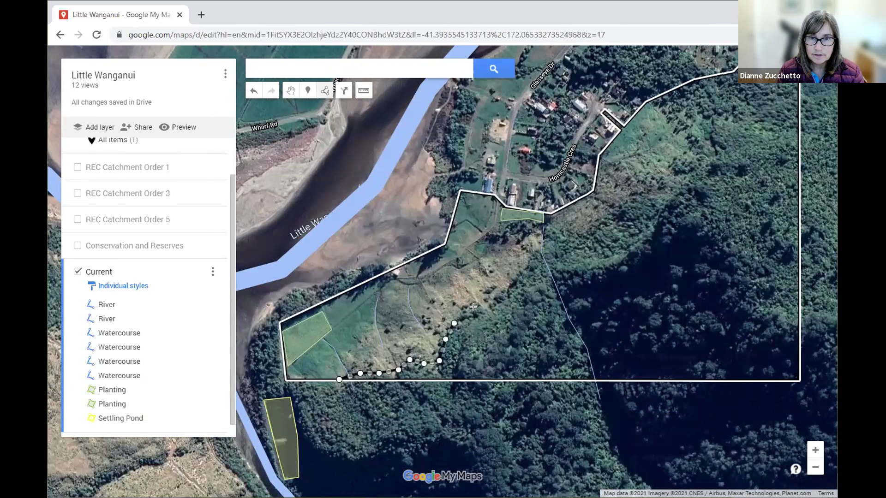
{"action": "left_click", "coordinate": [476, 309]}
{"action": "left_click", "coordinate": [517, 281]}
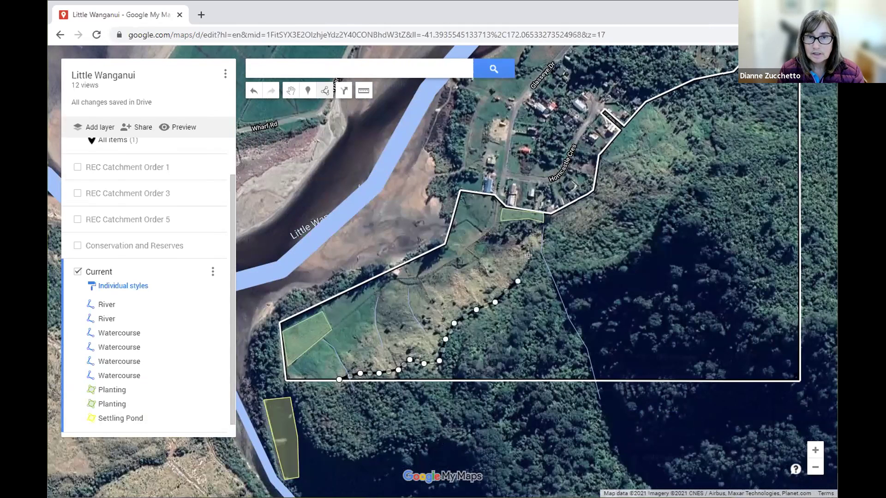
{"action": "left_click", "coordinate": [531, 258]}
{"action": "left_click", "coordinate": [541, 252]}
{"action": "left_click", "coordinate": [554, 235]}
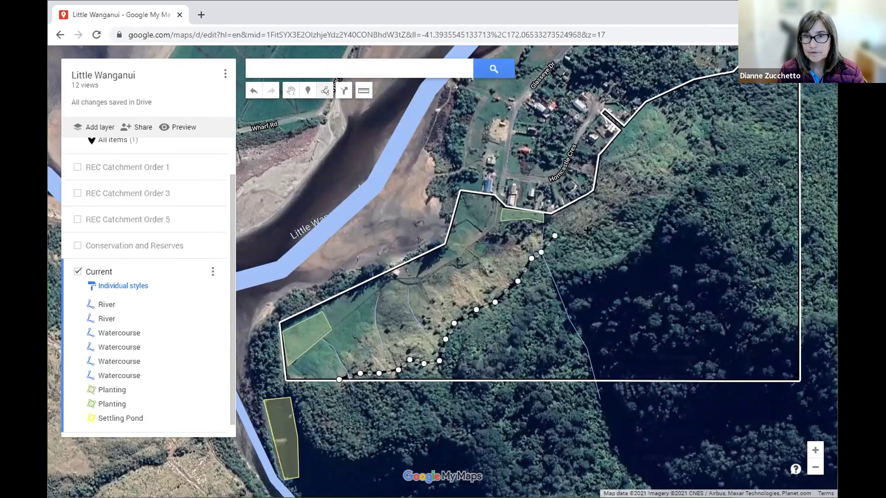
{"action": "left_click", "coordinate": [589, 232]}
{"action": "left_click", "coordinate": [599, 224]}
{"action": "left_click", "coordinate": [616, 211]}
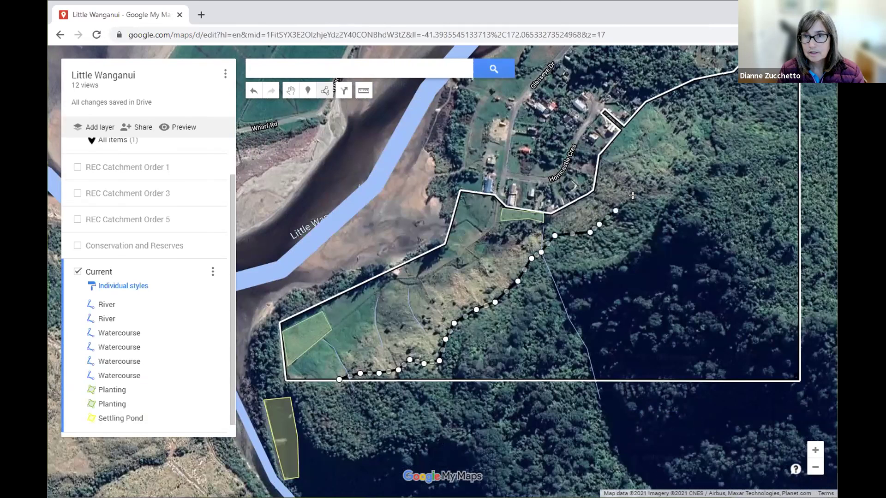
{"action": "left_click", "coordinate": [634, 197]}
{"action": "left_click", "coordinate": [660, 197]}
{"action": "left_click", "coordinate": [671, 190]}
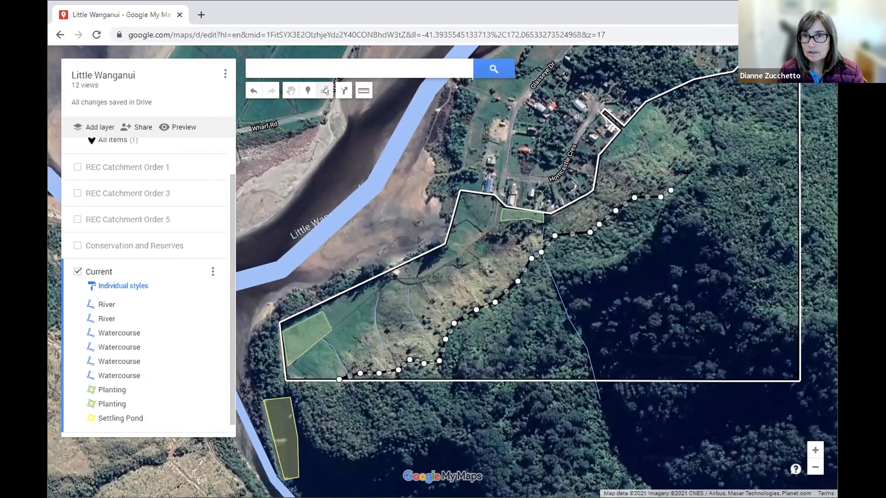
{"action": "left_click", "coordinate": [688, 176]}
{"action": "left_click", "coordinate": [703, 154]}
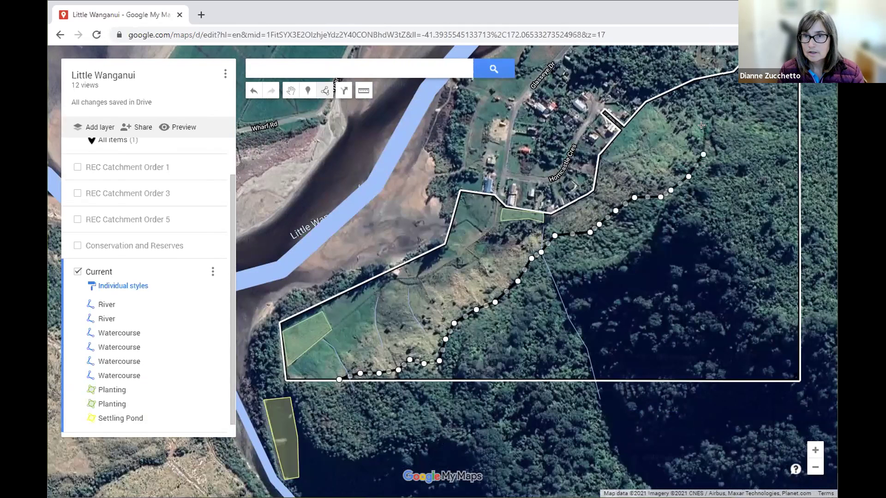
{"action": "left_click", "coordinate": [703, 126]}
{"action": "left_click", "coordinate": [689, 118]}
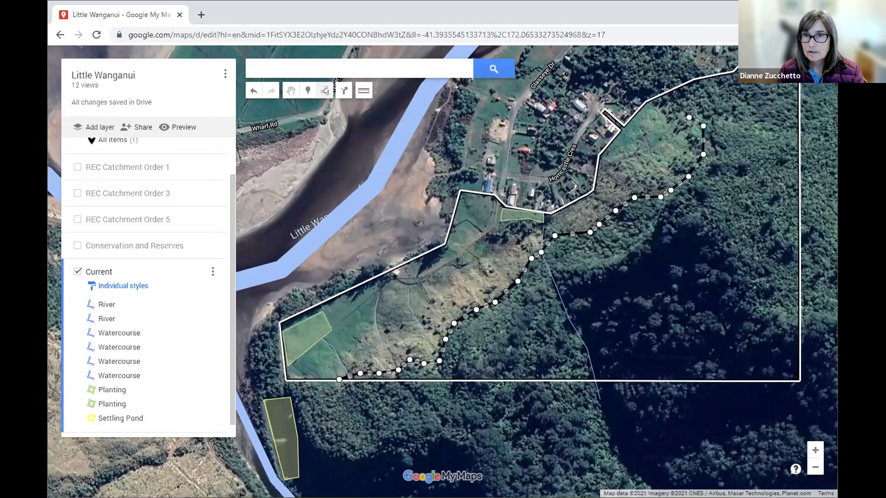
{"action": "left_click", "coordinate": [668, 92]}
{"action": "left_click", "coordinate": [694, 80]}
Step: Continue the outline along the property's northern, eastern and southern boundaries and close it as a polygon of about 17.3 ha
{"action": "left_click_drag", "start_coordinate": [731, 82], "coordinate": [731, 109]}
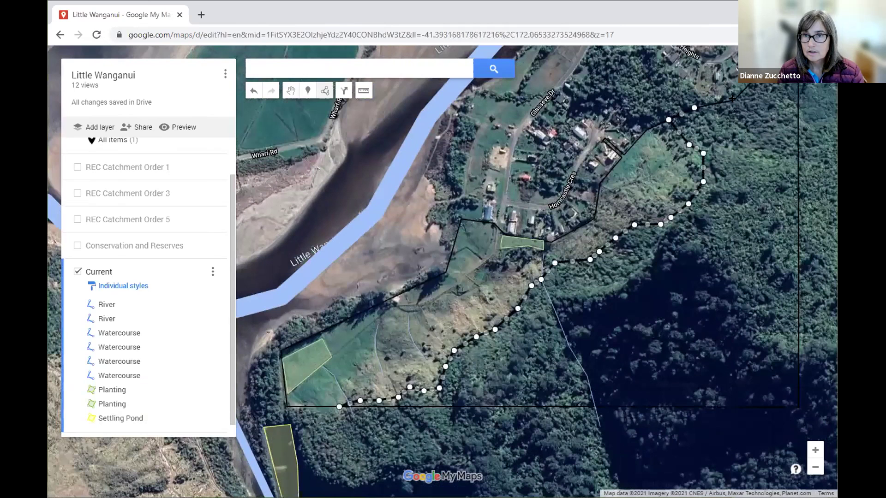
{"action": "left_click", "coordinate": [733, 98]}
{"action": "left_click_drag", "start_coordinate": [728, 185], "coordinate": [725, 185]}
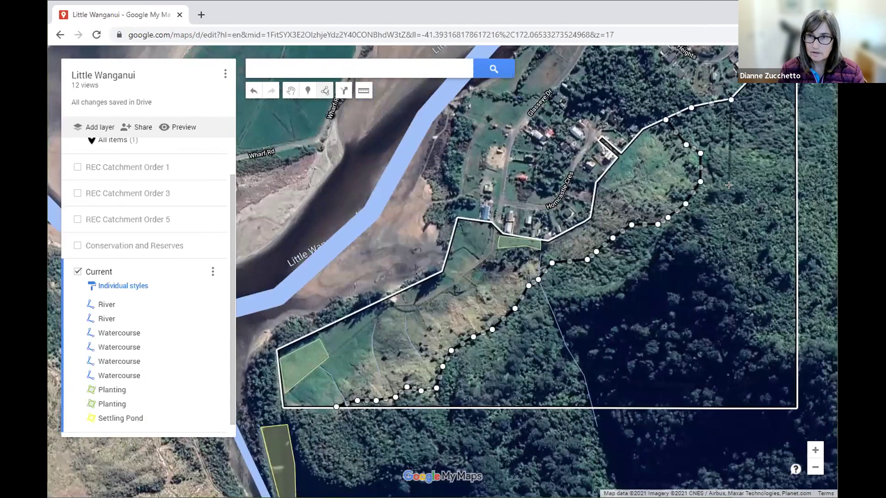
{"action": "key", "text": "Right"}
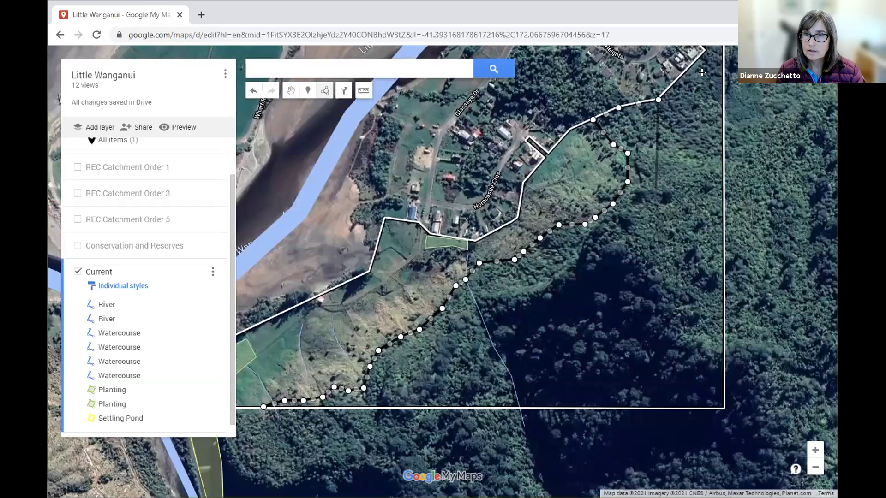
{"action": "key", "text": "Up"}
{"action": "key", "text": "Up"}
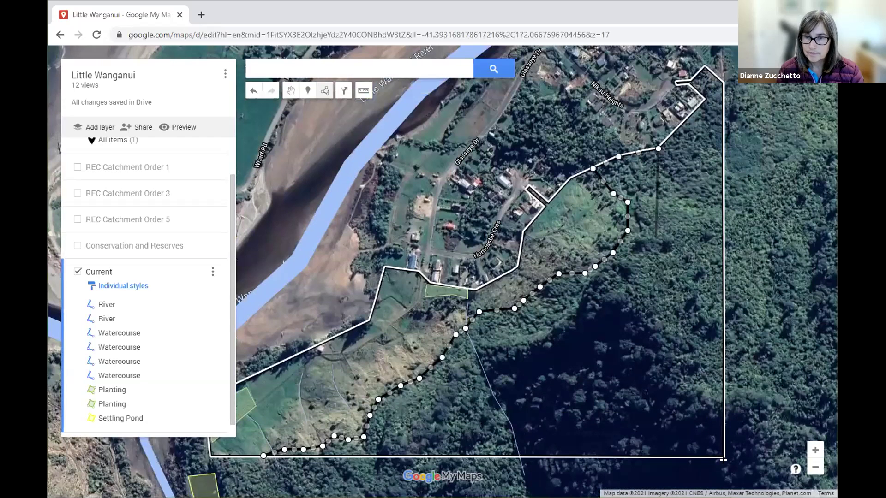
{"action": "left_click", "coordinate": [261, 461]}
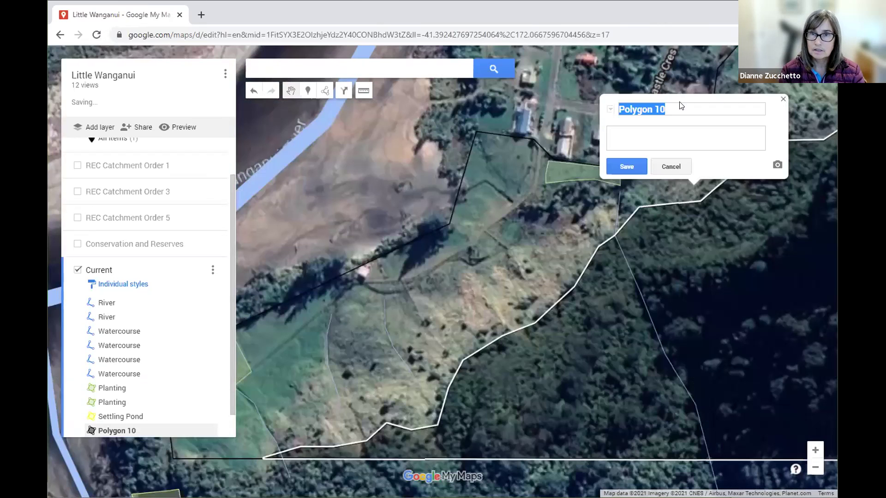
Step: Name the forest polygon Indigenous Vegetation and save it
{"action": "type", "text": "Indi"}
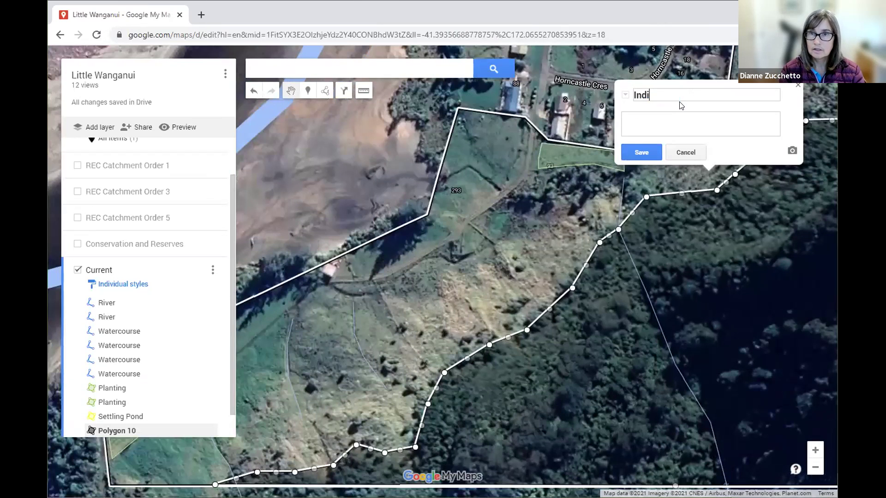
{"action": "type", "text": "genous"}
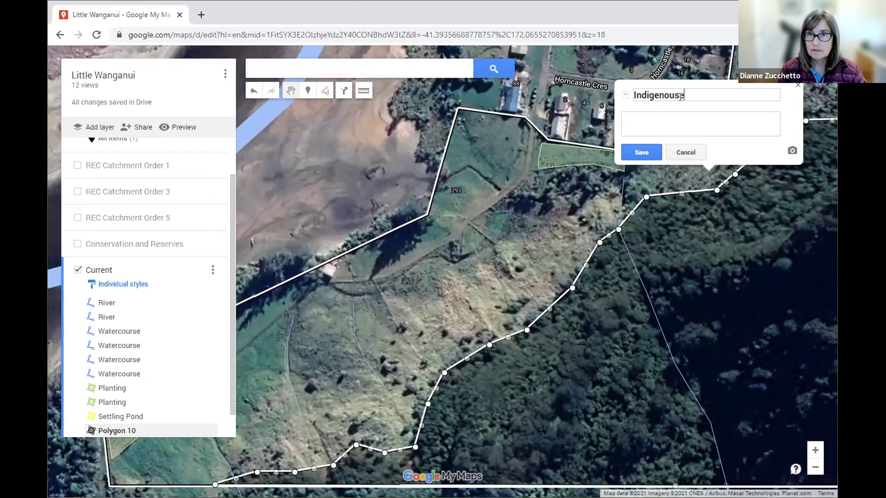
{"action": "type", "text": "e Vege"}
{"action": "key", "text": "BackSpace"}
{"action": "key", "text": "BackSpace"}
{"action": "key", "text": "BackSpace"}
{"action": "key", "text": "BackSpace"}
{"action": "key", "text": "BackSpace"}
{"action": "key", "text": "BackSpace"}
{"action": "type", "text": "Vege"}
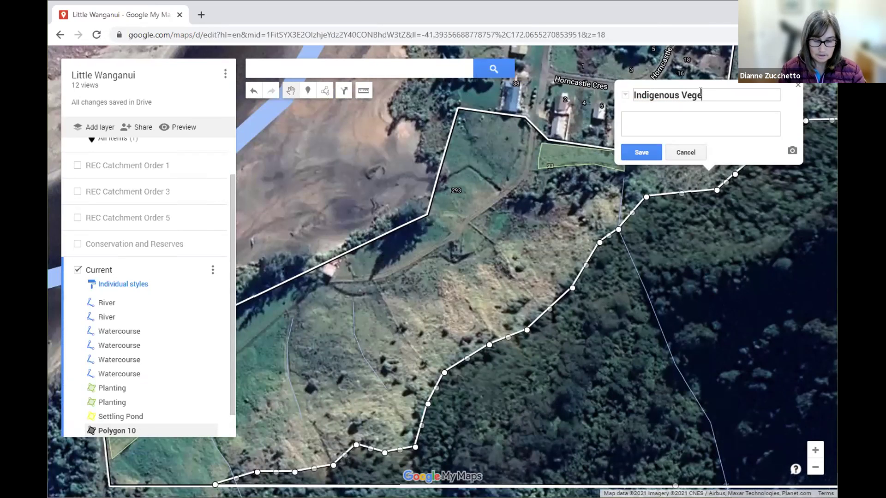
{"action": "type", "text": "tation"}
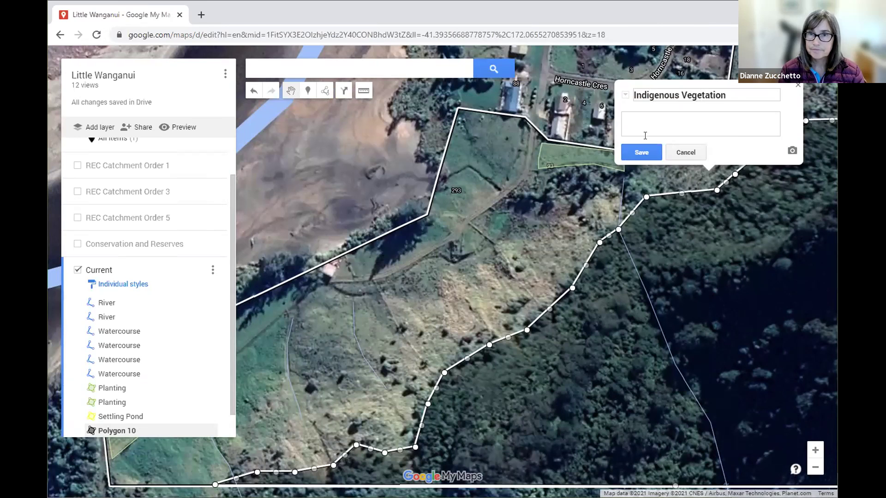
{"action": "left_click", "coordinate": [648, 153]}
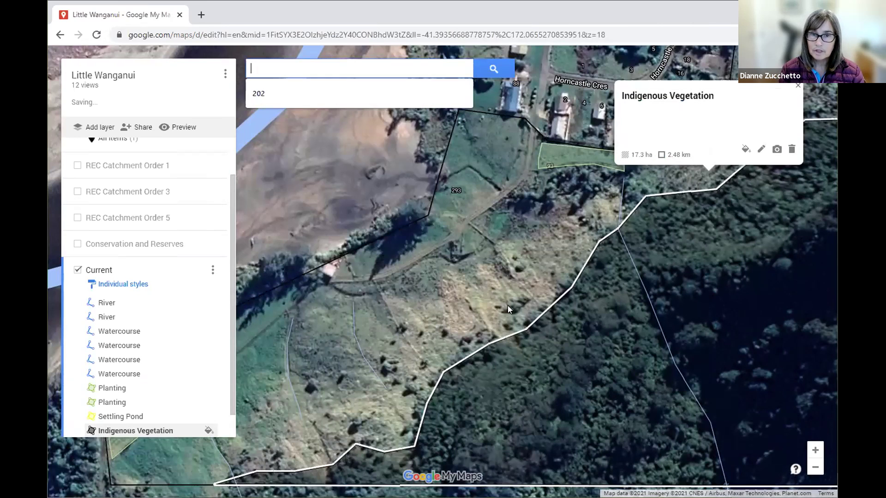
Step: Colour the Indigenous Vegetation polygon light green, RGB (197, 225, 165), and close its details
{"action": "left_click", "coordinate": [745, 149]}
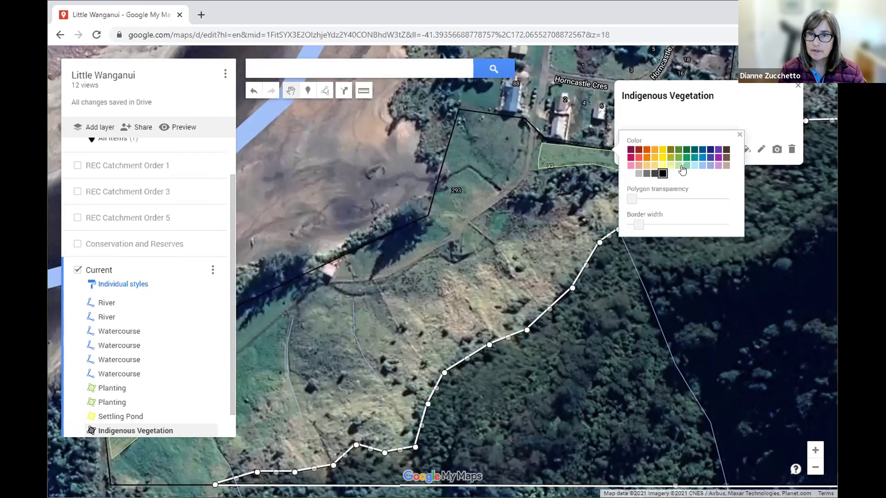
{"action": "left_click", "coordinate": [678, 165]}
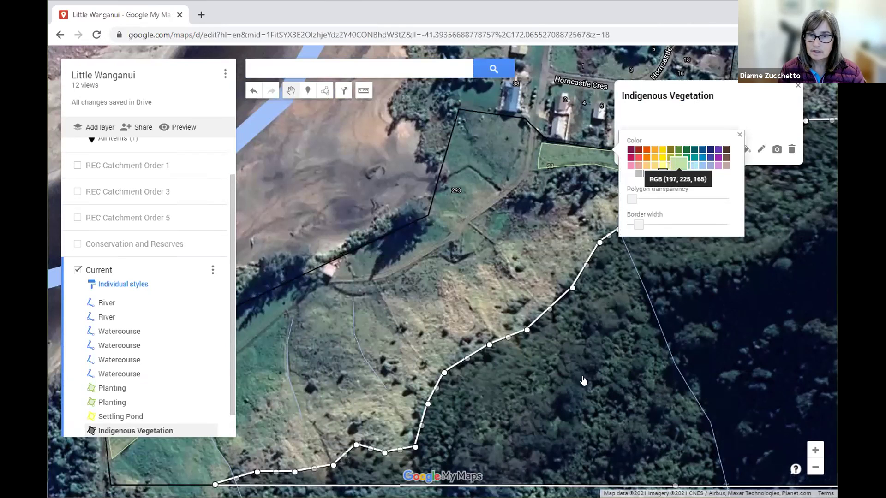
{"action": "scroll", "coordinate": [579, 370], "scroll_direction": "down", "scroll_amount": 2}
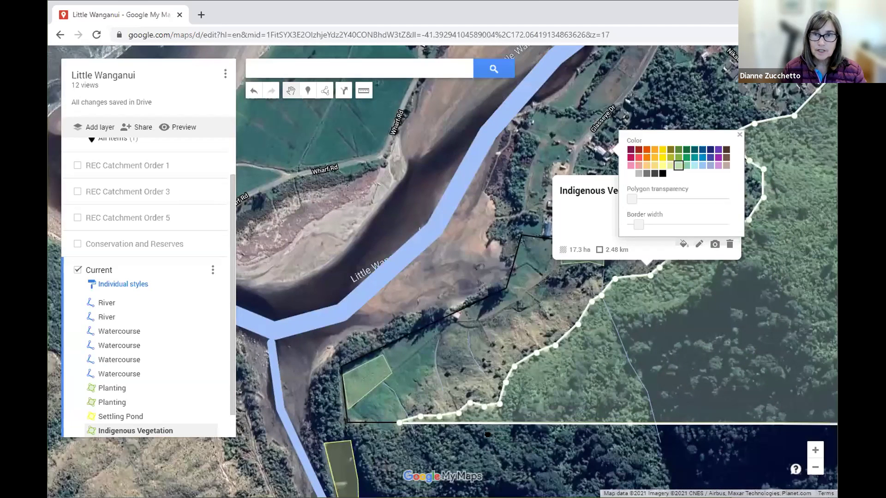
{"action": "left_click_drag", "start_coordinate": [580, 447], "coordinate": [488, 441]}
{"action": "left_click", "coordinate": [505, 454]}
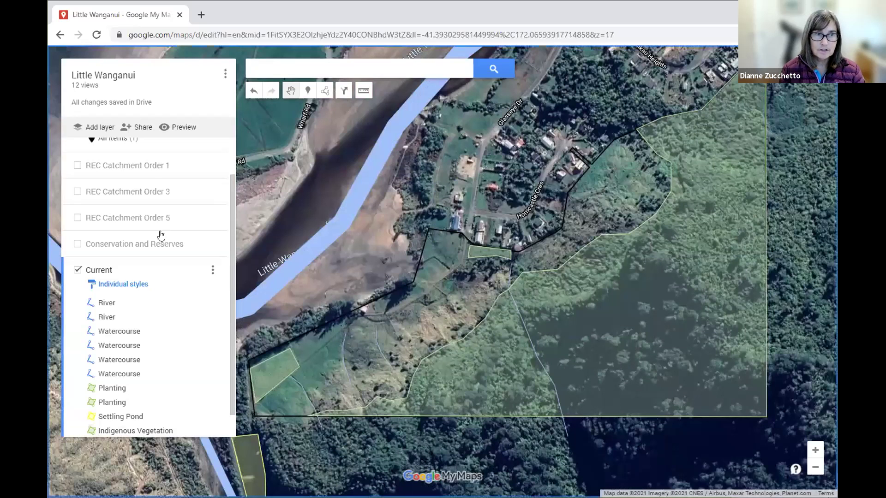
Step: Add a new layer below Current and name it Planned 2021-2022
{"action": "left_click_drag", "start_coordinate": [238, 214], "coordinate": [237, 208]}
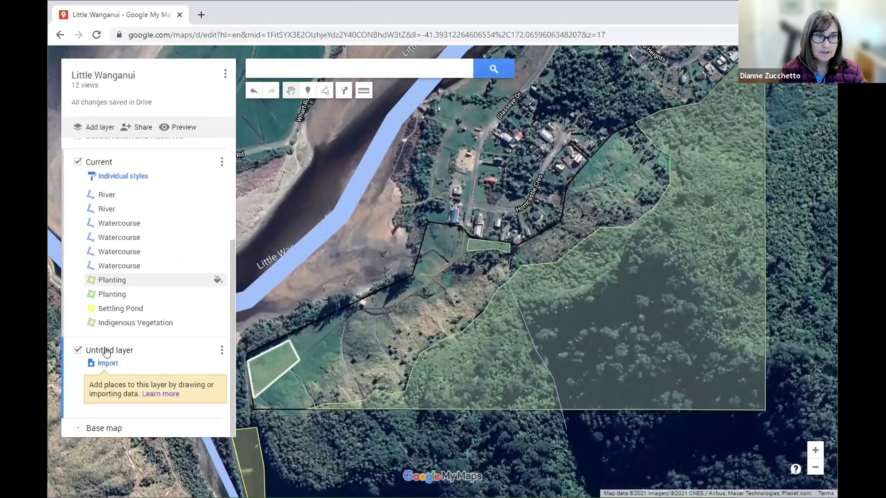
{"action": "type", "text": "Planned 2021-2022"}
{"action": "key", "text": "Return"}
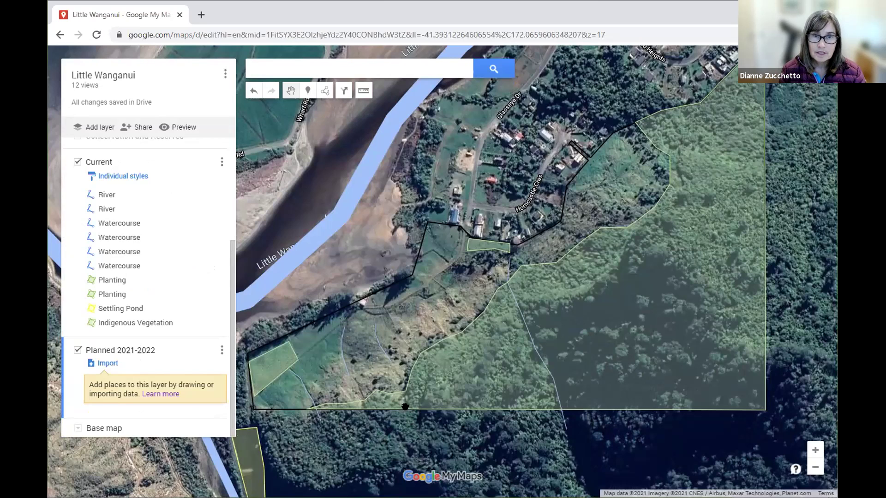
{"action": "left_click_drag", "start_coordinate": [331, 446], "coordinate": [408, 409]}
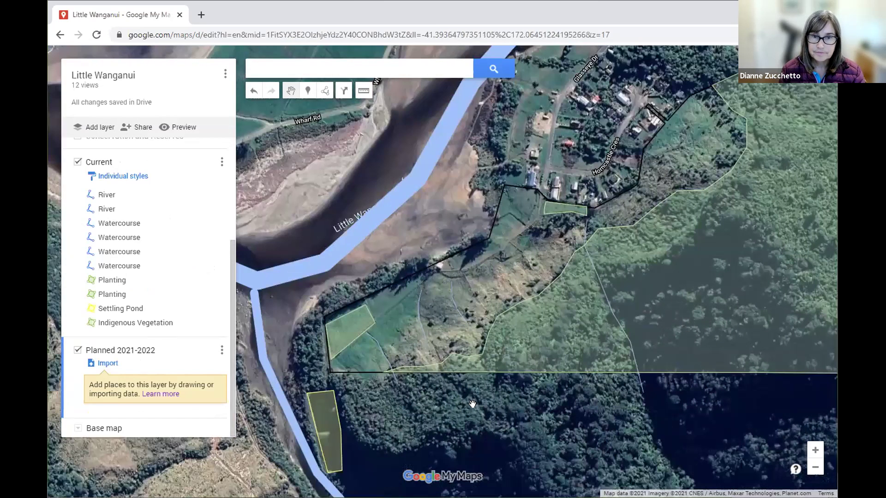
{"action": "left_click_drag", "start_coordinate": [419, 418], "coordinate": [393, 435]}
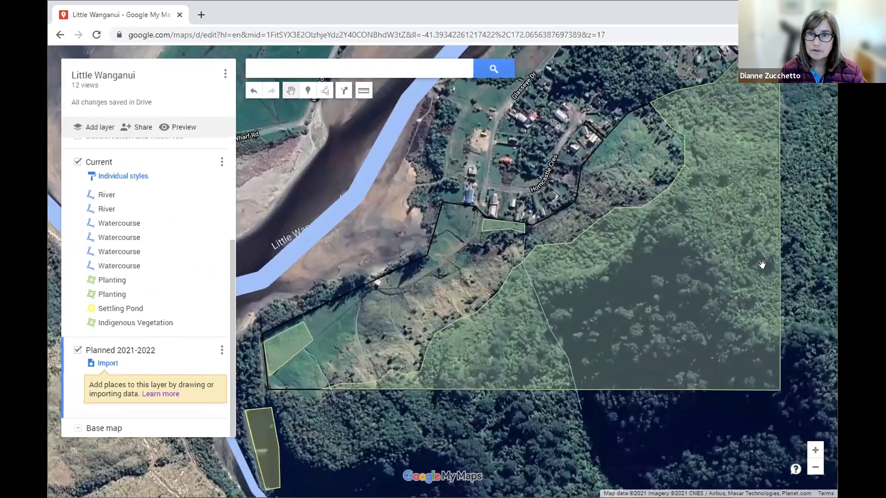
{"action": "left_click_drag", "start_coordinate": [789, 249], "coordinate": [748, 296]}
{"action": "left_click_drag", "start_coordinate": [399, 292], "coordinate": [431, 272]}
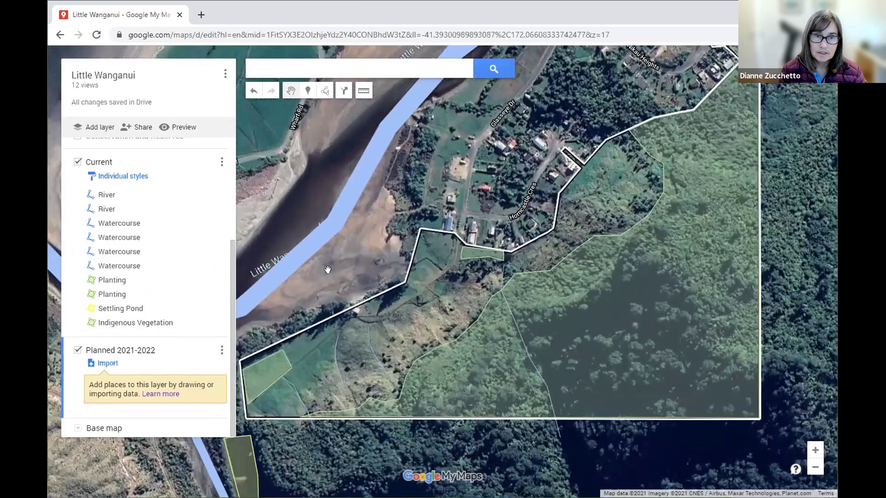
{"action": "scroll", "coordinate": [399, 241], "scroll_direction": "up", "scroll_amount": 1}
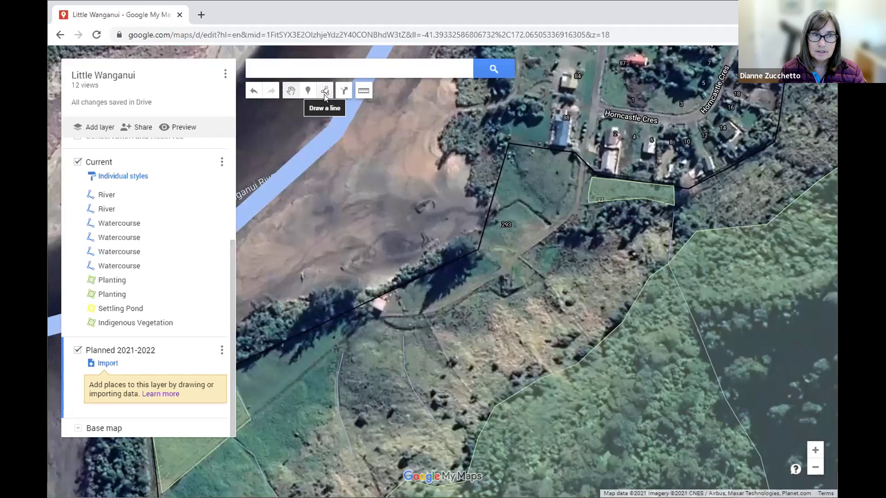
Step: Draw a bent line about 63 m long from the property's western boundary across the paddock at 293 to the track
{"action": "left_click", "coordinate": [487, 216]}
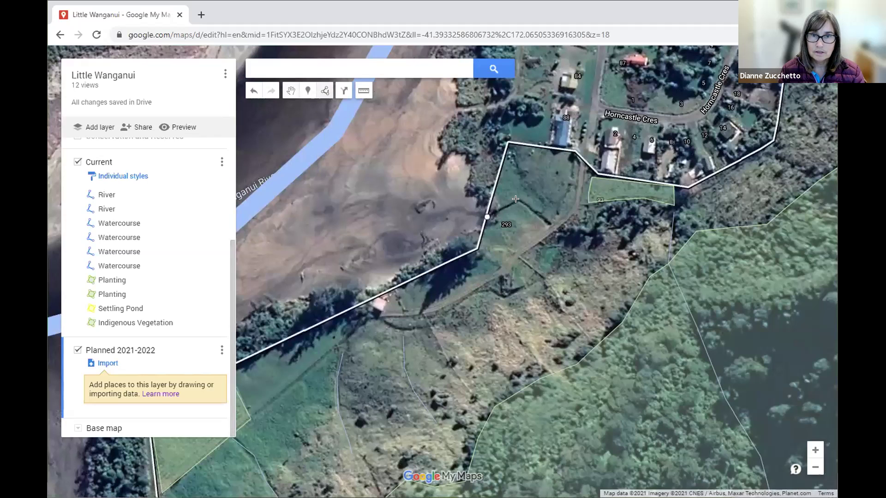
{"action": "left_click", "coordinate": [519, 201]}
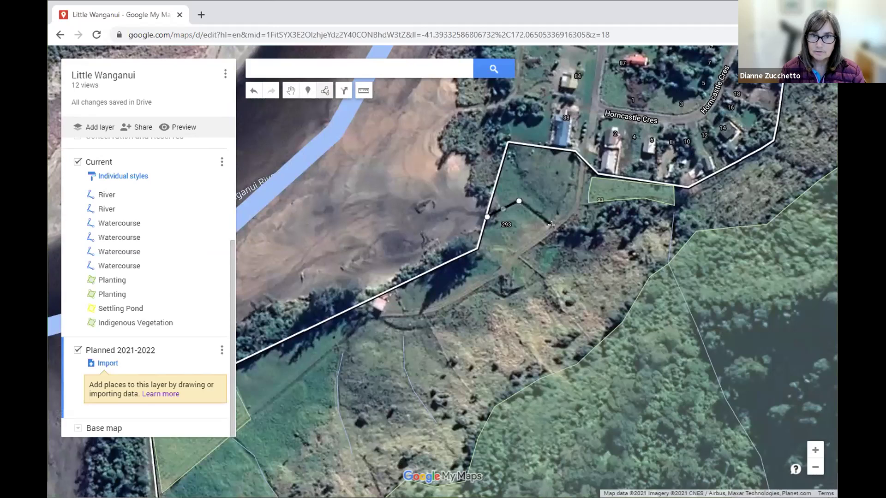
{"action": "double_click", "coordinate": [553, 227]}
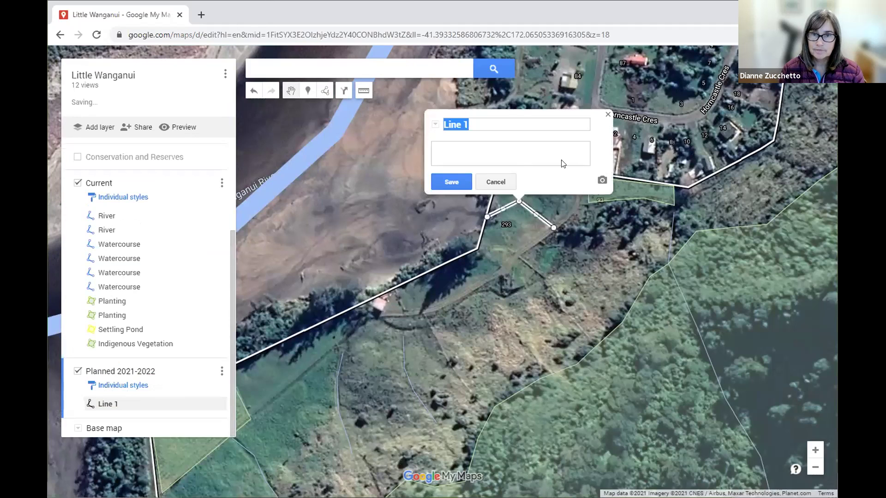
Step: Name the new paddock line Fence and save it
{"action": "left_click", "coordinate": [563, 124]}
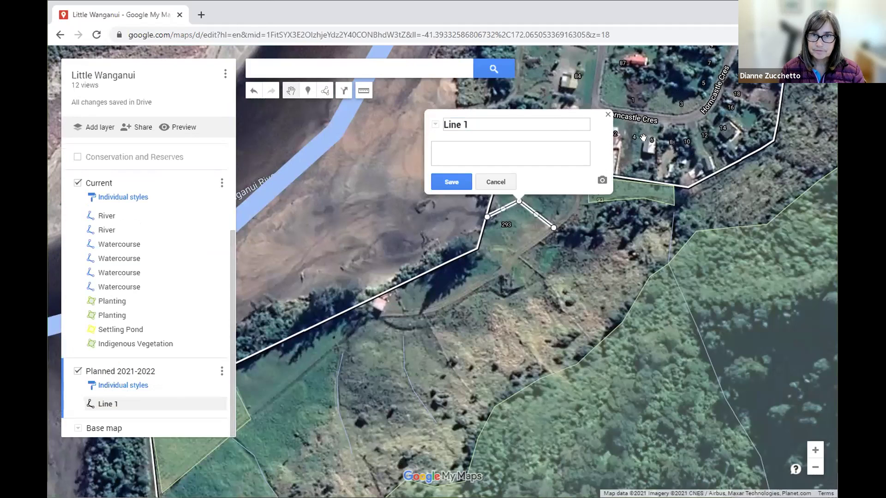
{"action": "left_click_drag", "start_coordinate": [650, 153], "coordinate": [651, 168]}
{"action": "triple_click", "coordinate": [442, 170]}
{"action": "type", "text": "Fence"}
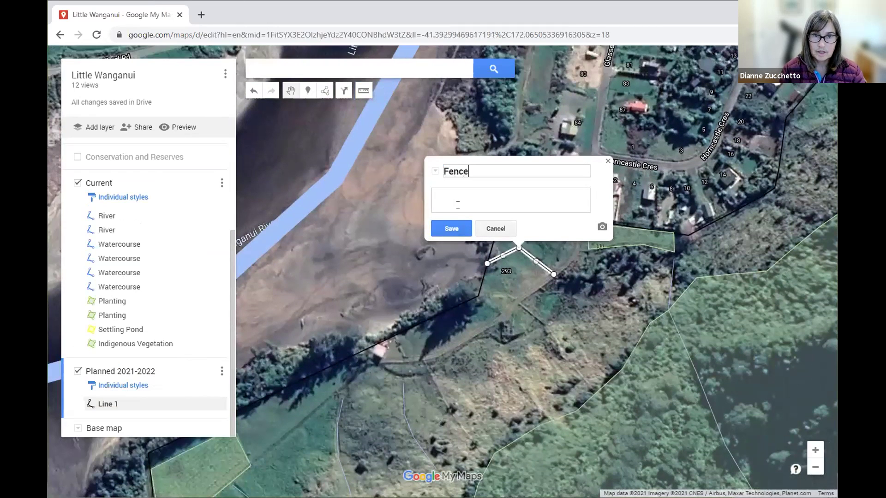
{"action": "left_click", "coordinate": [453, 227]}
Step: Colour the paddock Fence line light red and close its details
{"action": "left_click", "coordinate": [555, 226]}
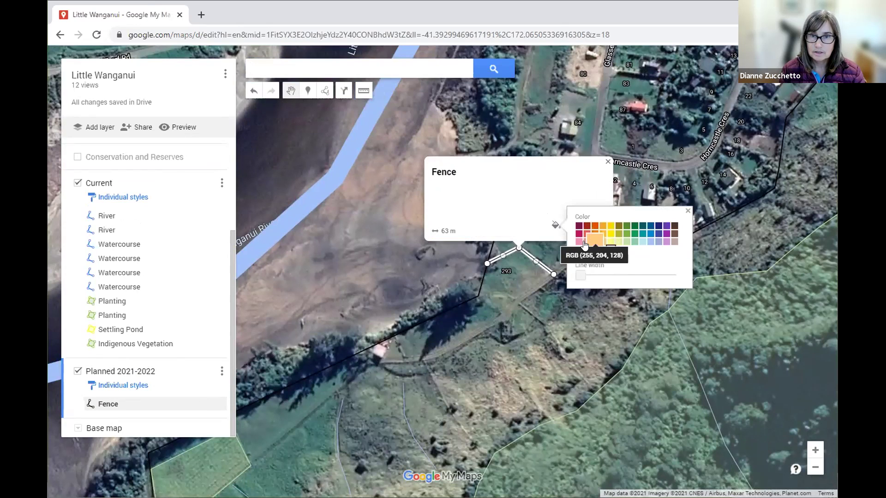
{"action": "left_click", "coordinate": [586, 241]}
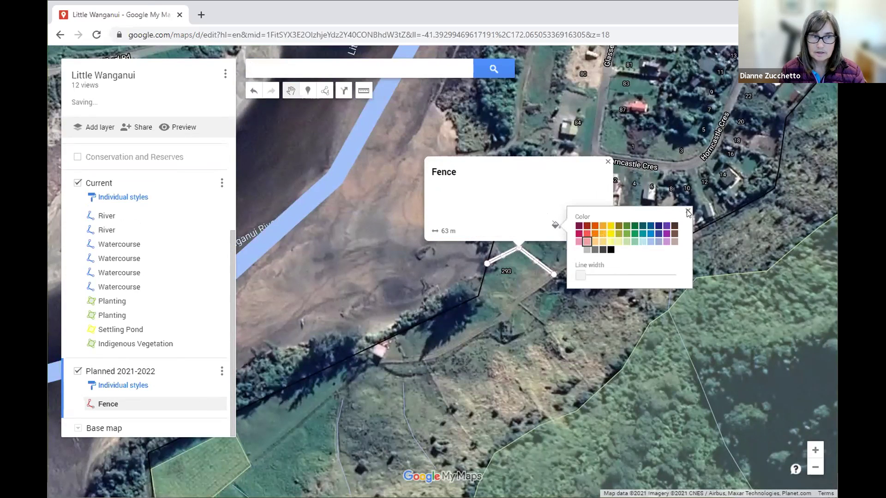
{"action": "left_click", "coordinate": [687, 212]}
{"action": "left_click", "coordinate": [406, 322]}
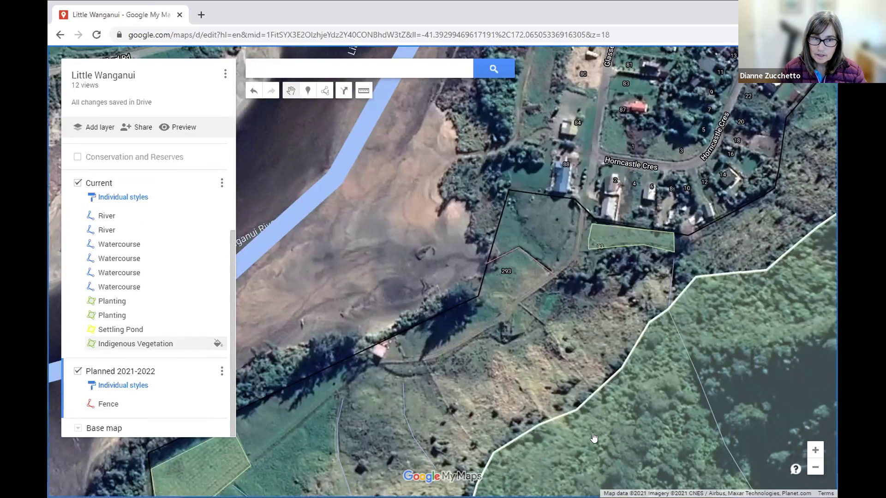
Step: Draw a line about 41 m long from just below the planting near Horncastle Cres south to the Indigenous Vegetation boundary
{"action": "left_click_drag", "start_coordinate": [599, 439], "coordinate": [647, 300]}
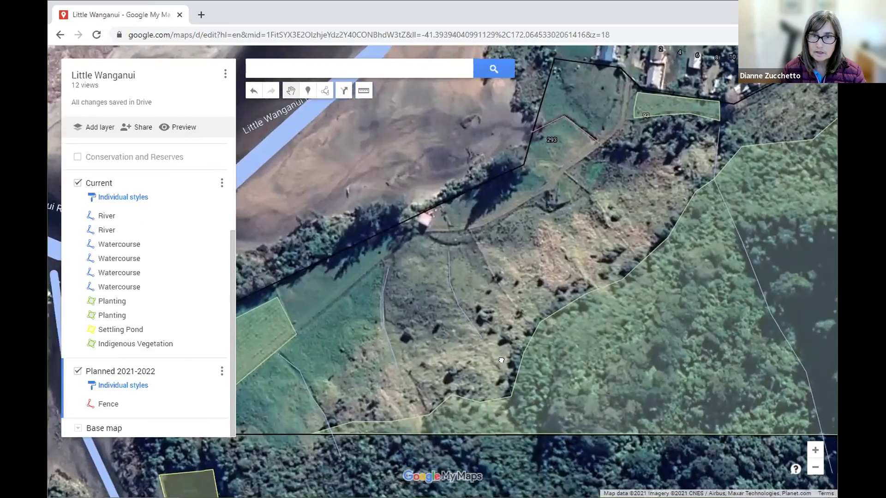
{"action": "left_click_drag", "start_coordinate": [501, 360], "coordinate": [445, 368]}
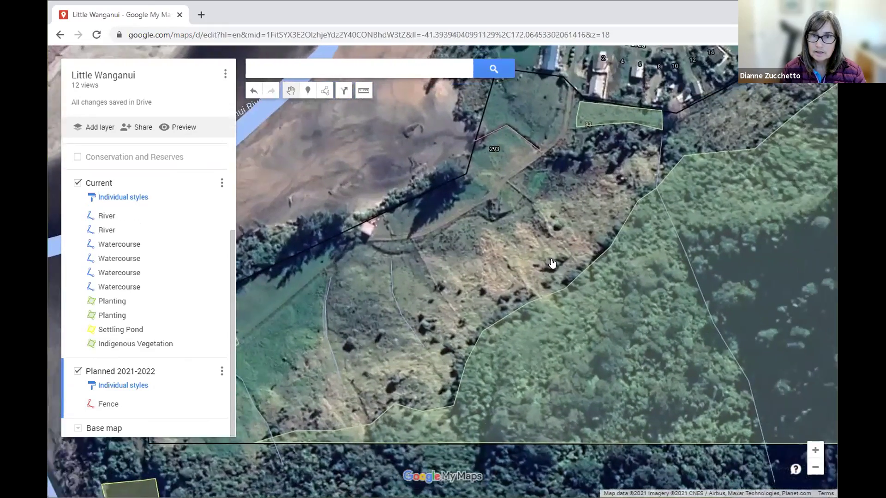
{"action": "left_click_drag", "start_coordinate": [625, 241], "coordinate": [588, 277]}
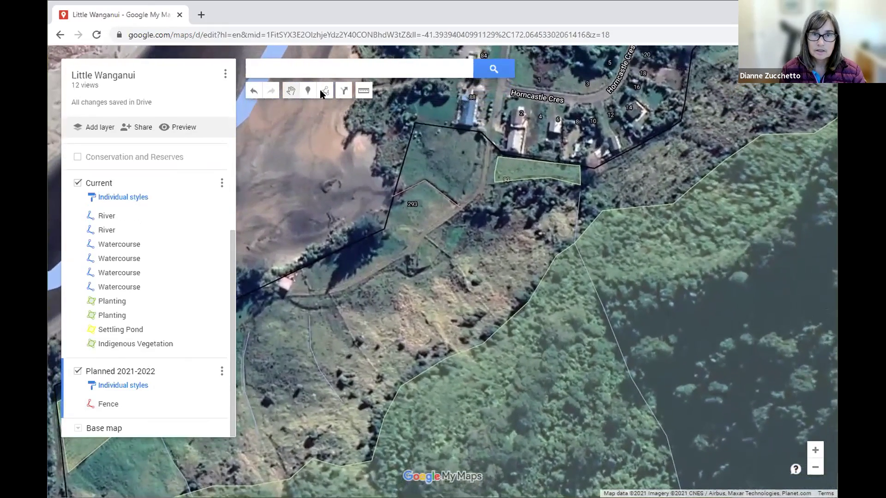
{"action": "left_click_drag", "start_coordinate": [554, 213], "coordinate": [540, 240]}
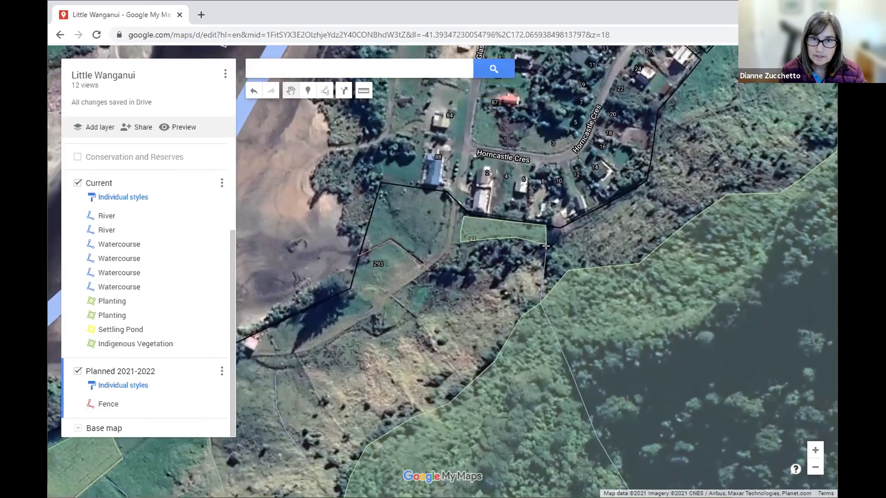
{"action": "left_click", "coordinate": [546, 252]}
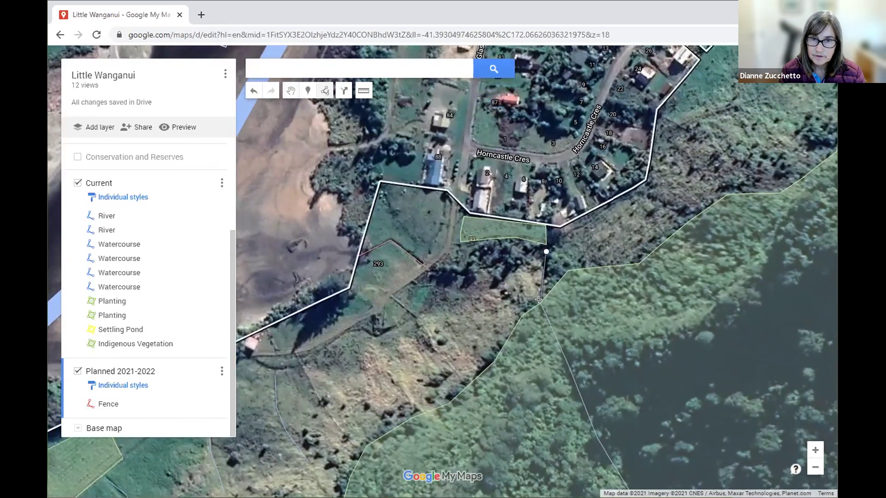
{"action": "double_click", "coordinate": [539, 301]}
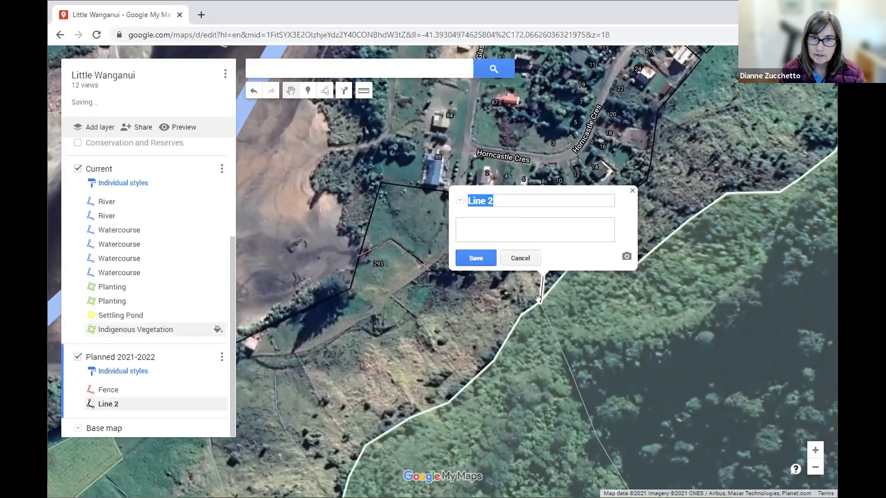
Step: Name the second line Fence and save it
{"action": "left_click", "coordinate": [504, 205]}
{"action": "left_click_drag", "start_coordinate": [504, 205], "coordinate": [462, 205]}
{"action": "type", "text": "Fence"}
{"action": "left_click", "coordinate": [479, 257]}
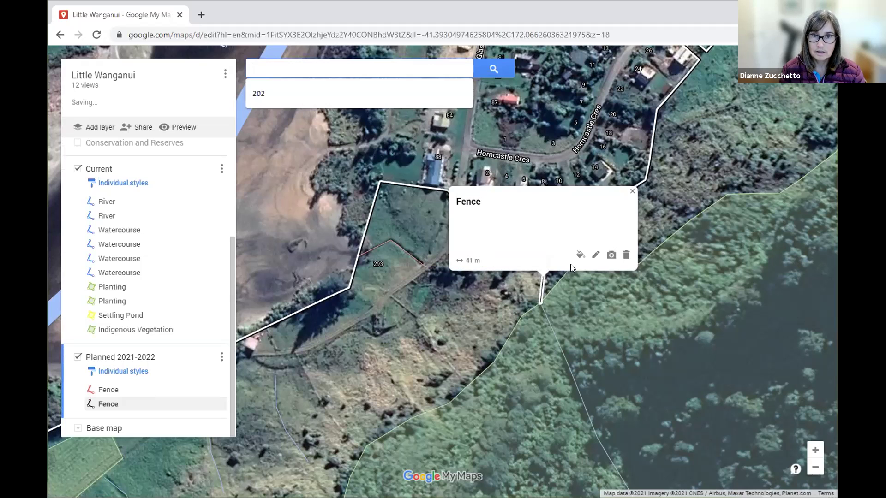
Step: Colour the second Fence line light red and close its details
{"action": "left_click", "coordinate": [580, 255]}
{"action": "left_click", "coordinate": [609, 271]}
{"action": "left_click", "coordinate": [712, 240]}
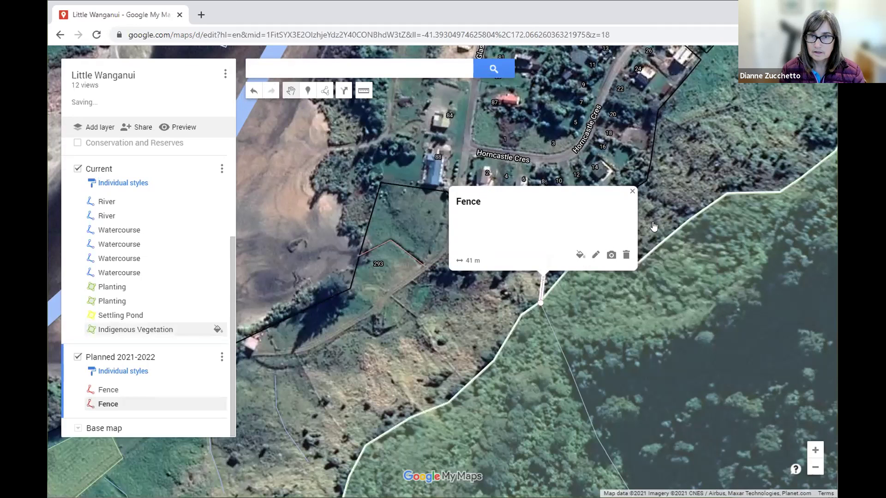
{"action": "left_click", "coordinate": [633, 192]}
Step: Draw a polygon of about 0.4 ha between the property's riverside boundary, the building and the western planting block
{"action": "left_click_drag", "start_coordinate": [293, 269], "coordinate": [414, 241]}
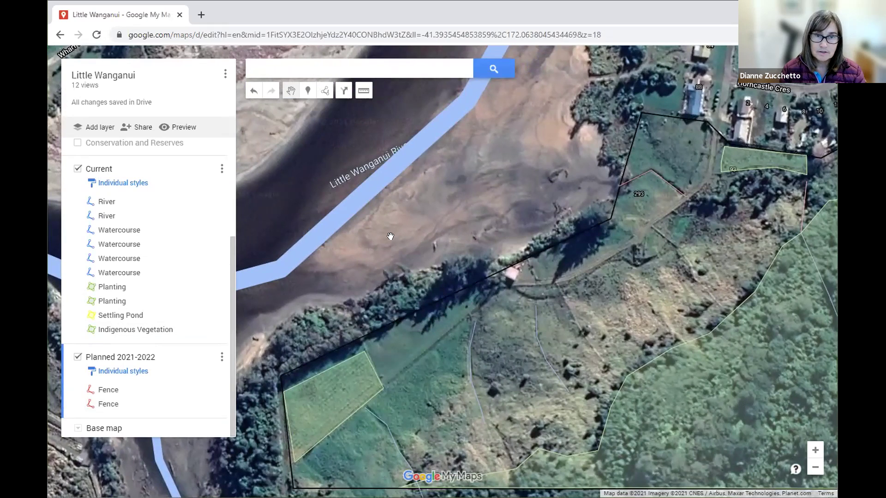
{"action": "left_click", "coordinate": [325, 91]}
{"action": "left_click", "coordinate": [383, 387]}
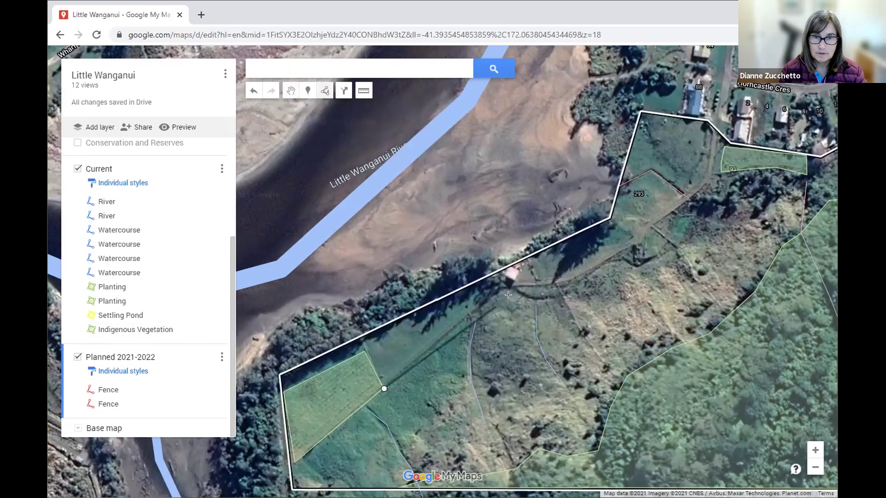
{"action": "left_click", "coordinate": [495, 290]}
{"action": "left_click", "coordinate": [491, 276]}
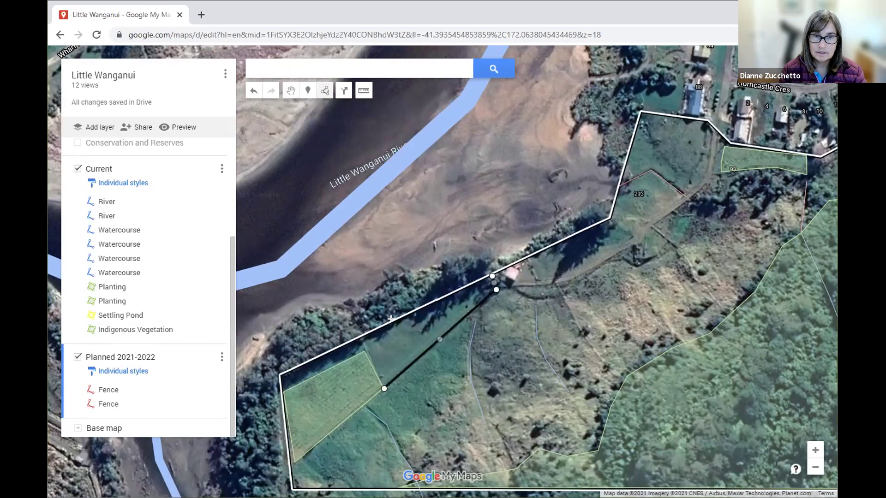
{"action": "left_click", "coordinate": [364, 336]}
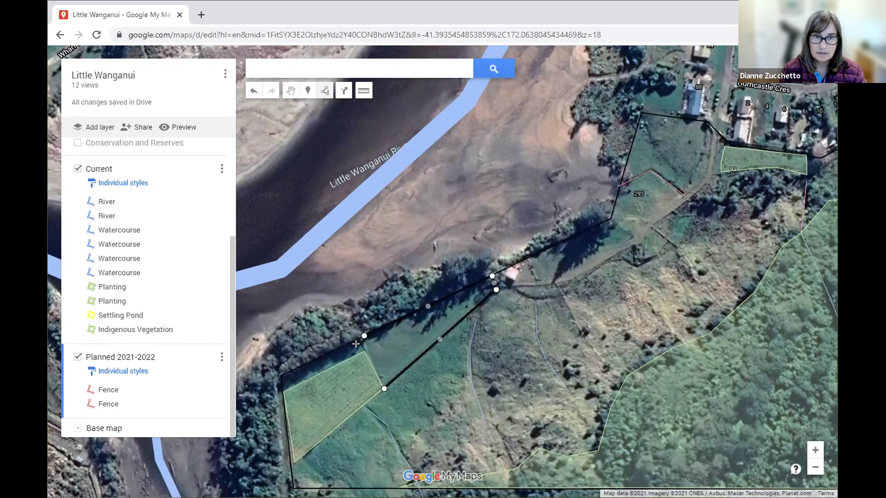
{"action": "left_click", "coordinate": [279, 376]}
{"action": "left_click", "coordinate": [282, 391]}
{"action": "left_click", "coordinate": [361, 349]}
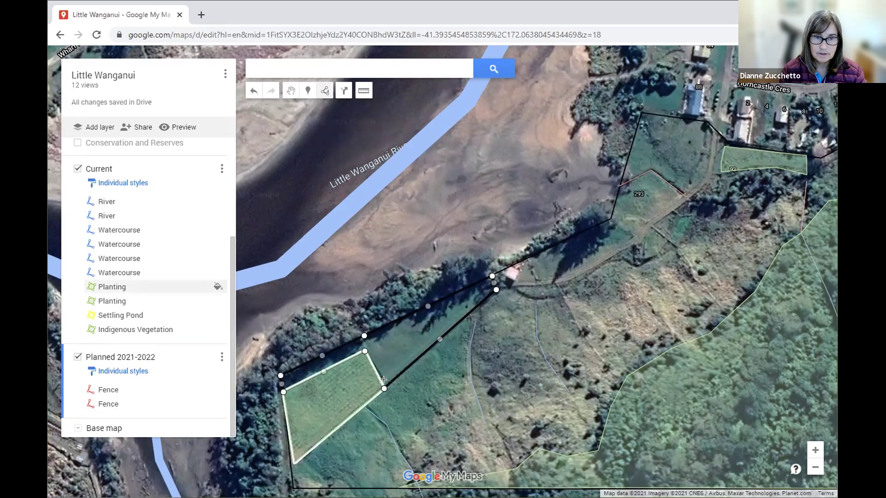
{"action": "double_click", "coordinate": [382, 390]}
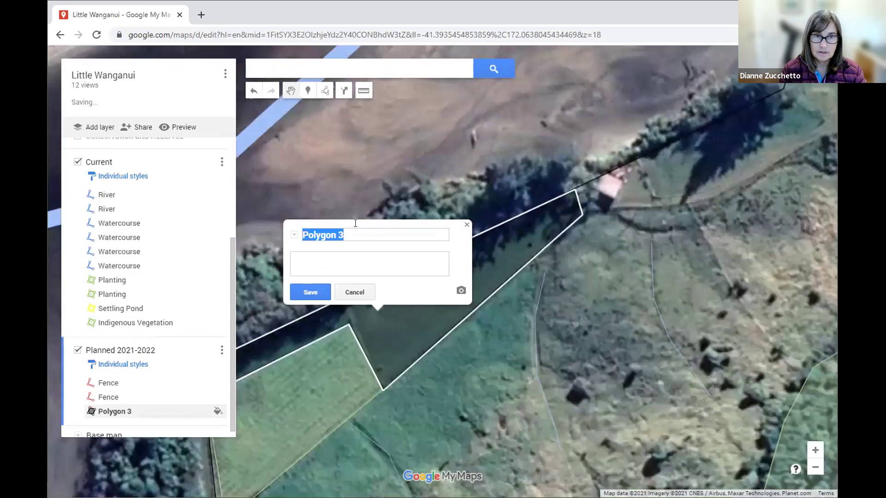
Step: Name the polygon Infill planting, add the description "indigenous vegetation" and save it
{"action": "type", "text": "Infill plantin"}
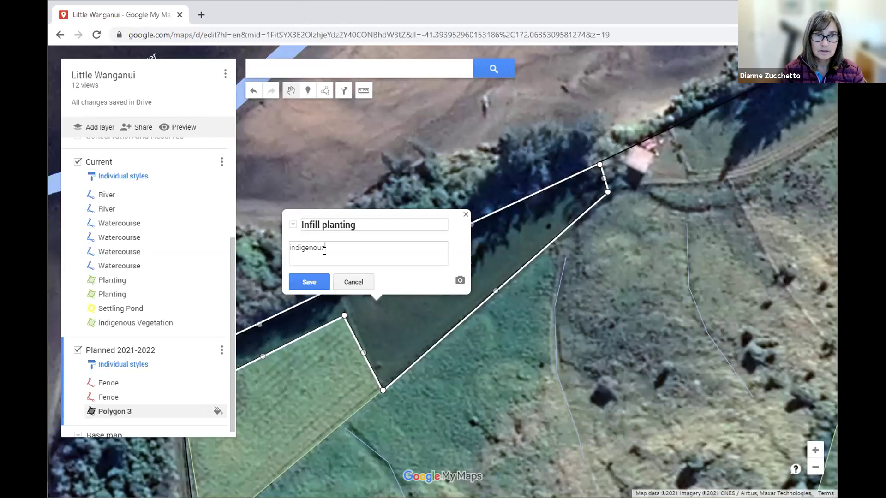
{"action": "type", "text": "getation"}
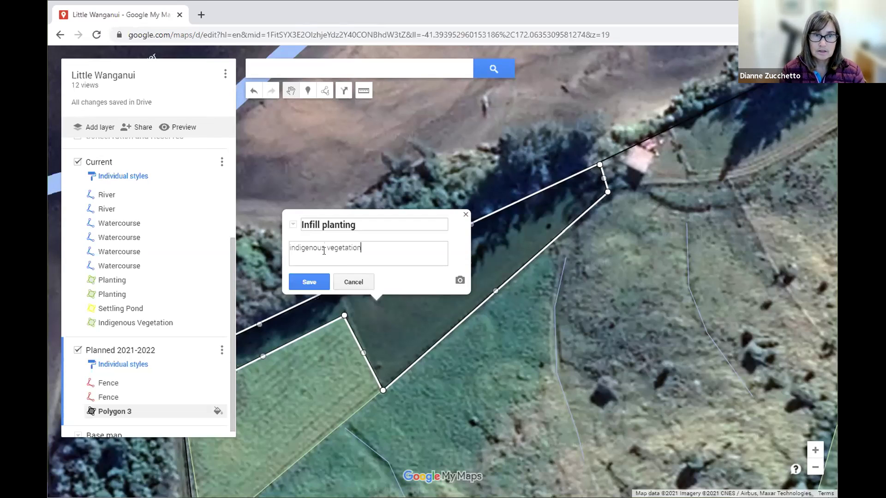
{"action": "left_click", "coordinate": [312, 282]}
Step: Colour the Infill planting polygon pale yellow-green and close its details
{"action": "left_click", "coordinate": [415, 284]}
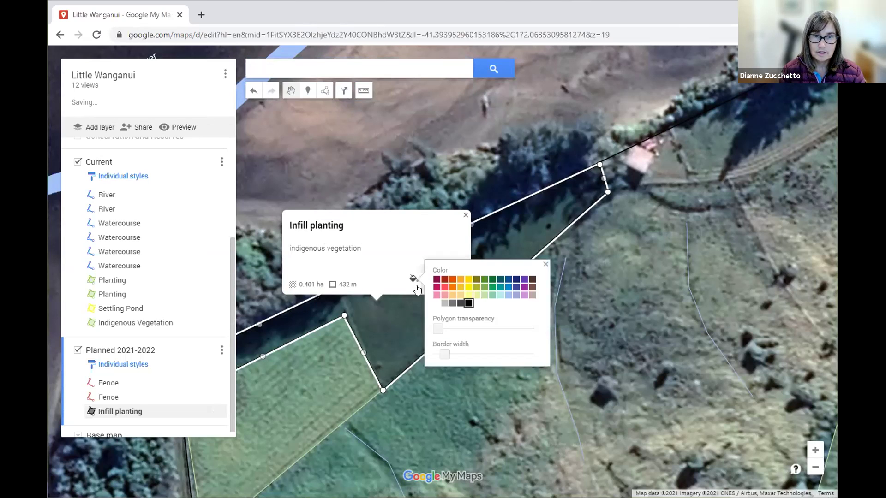
{"action": "left_click", "coordinate": [476, 295]}
{"action": "left_click", "coordinate": [545, 265]}
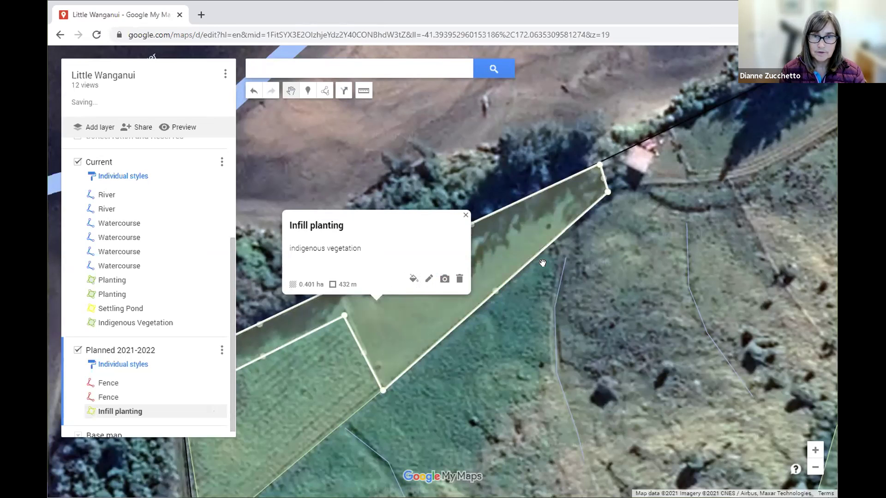
{"action": "left_click", "coordinate": [465, 215]}
Step: Look at the image and video options for the Infill planting polygon and close them without adding anything
{"action": "left_click_drag", "start_coordinate": [375, 218], "coordinate": [461, 203]}
{"action": "left_click", "coordinate": [499, 273]}
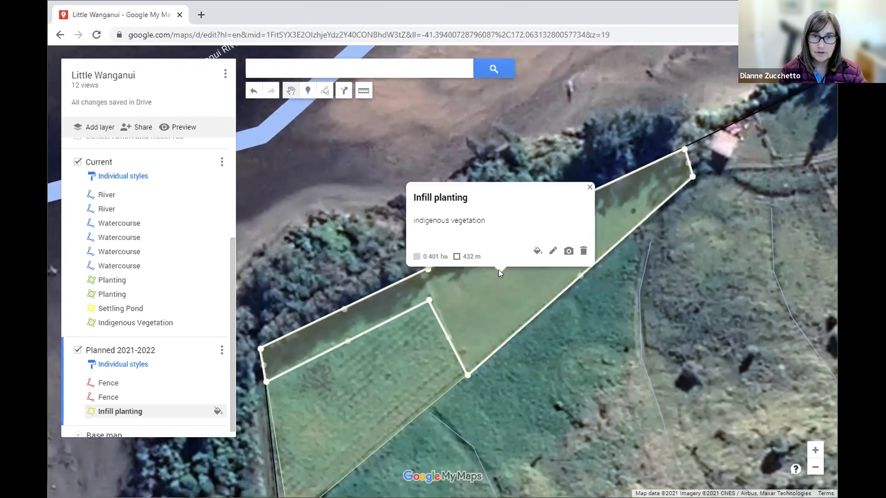
{"action": "left_click", "coordinate": [569, 252]}
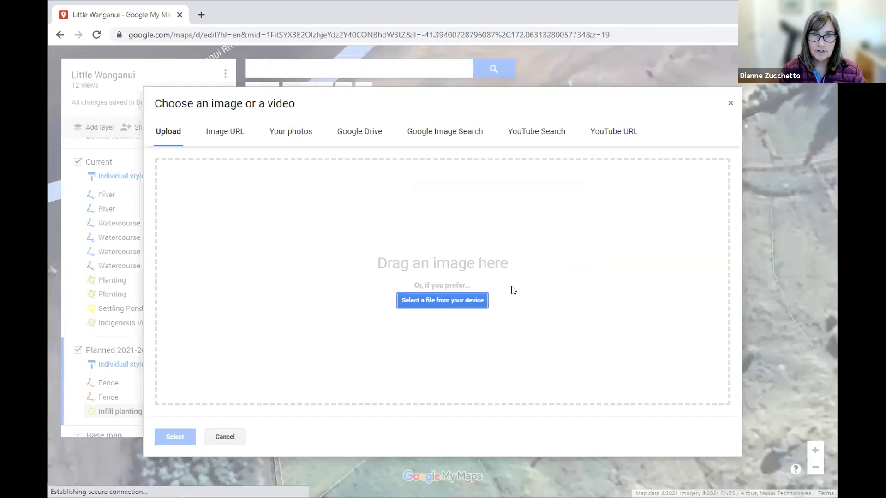
{"action": "left_click", "coordinate": [730, 103]}
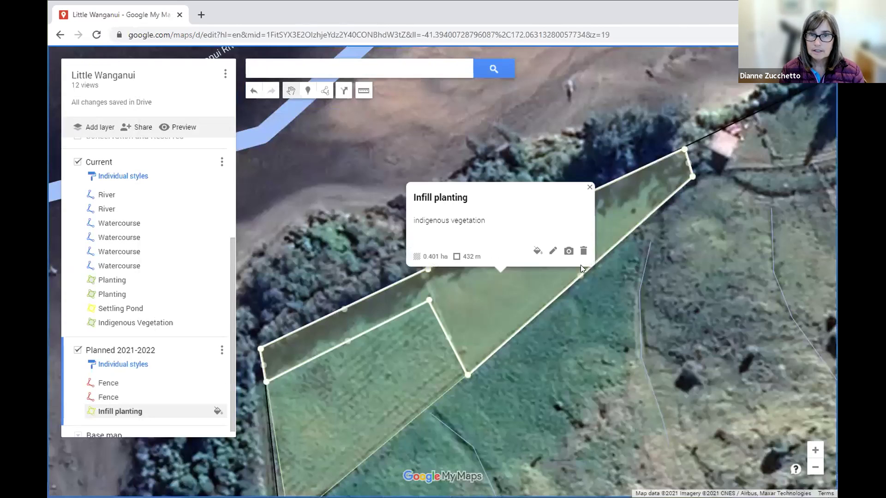
{"action": "left_click", "coordinate": [356, 246]}
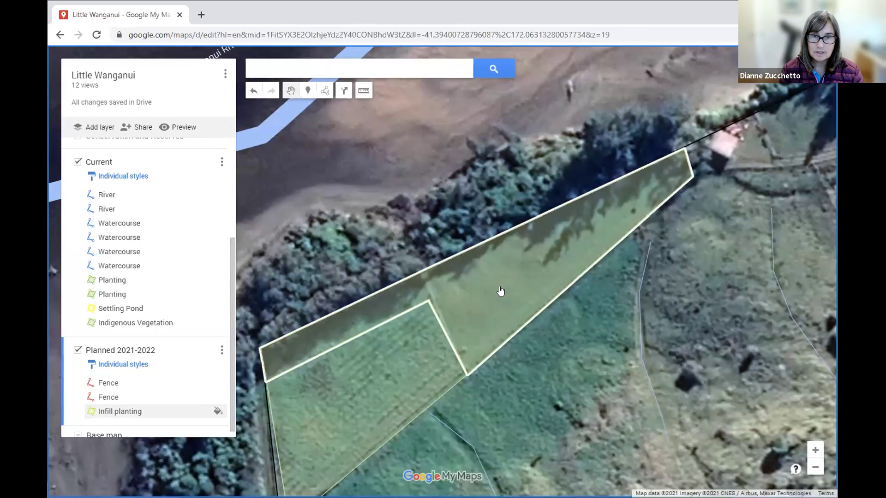
Step: View the whole property on the map, selecting the Current layer and the Planned 2021-2022 layer in turn
{"action": "scroll", "coordinate": [501, 291], "scroll_direction": "down", "scroll_amount": 1}
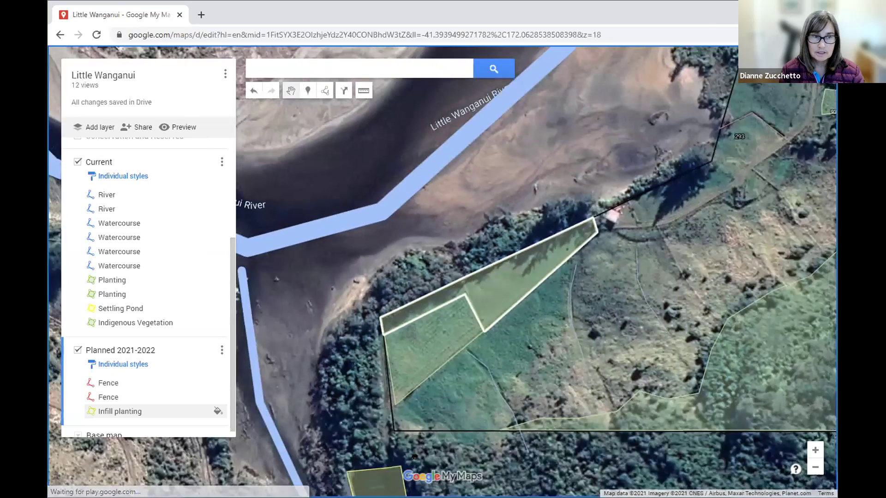
{"action": "left_click_drag", "start_coordinate": [597, 457], "coordinate": [508, 456]}
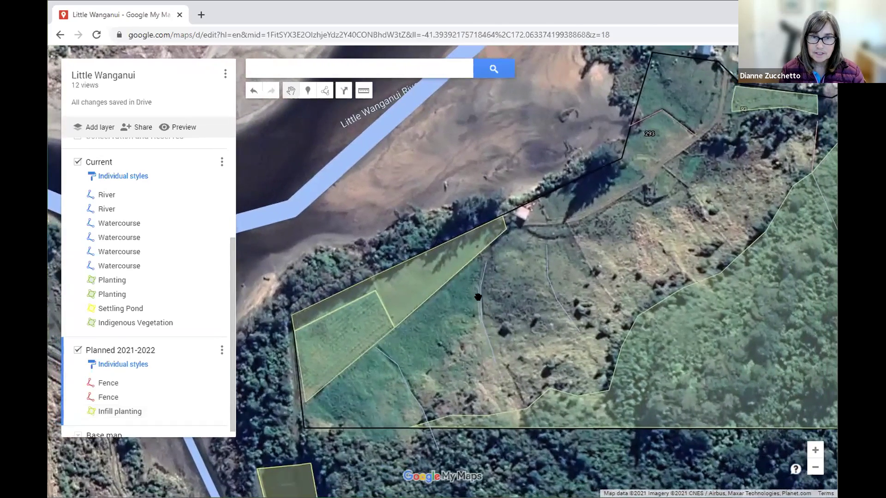
{"action": "left_click_drag", "start_coordinate": [424, 307], "coordinate": [373, 301]}
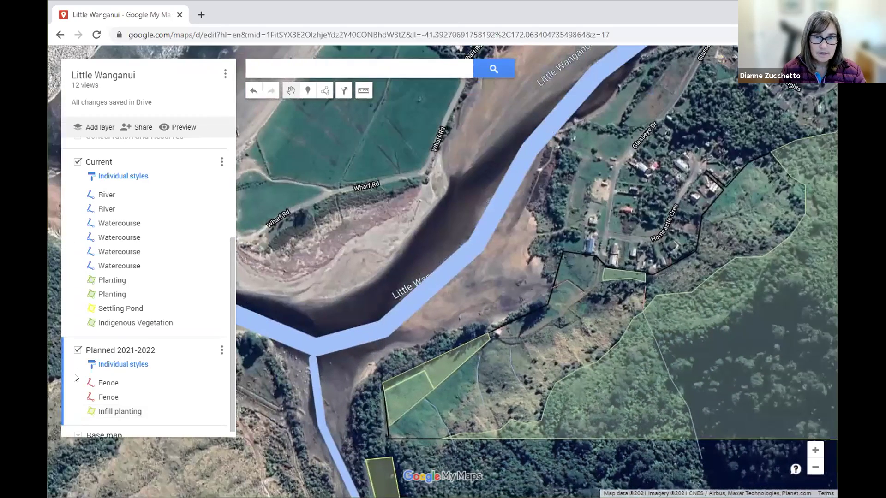
{"action": "left_click", "coordinate": [70, 297]}
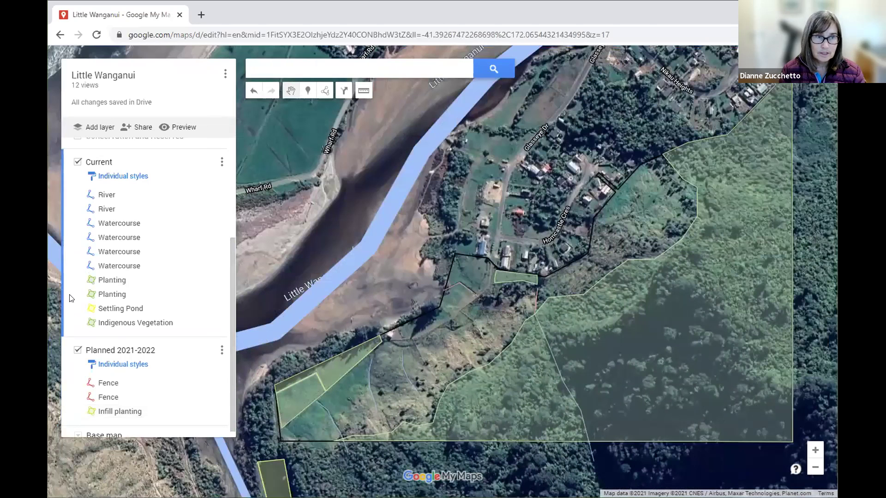
{"action": "left_click", "coordinate": [78, 349]}
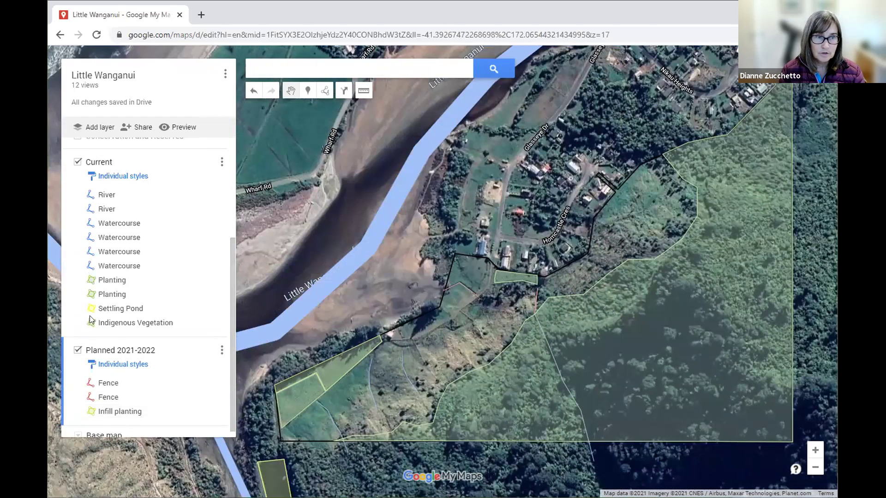
Step: Hide the Current and Planned 2021-2022 layers and show them again one after the other to compare their features
{"action": "left_click", "coordinate": [78, 217]}
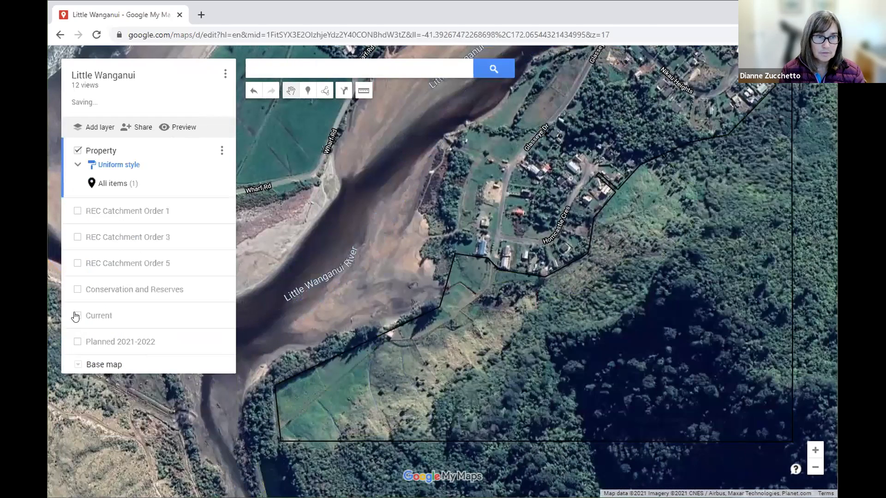
{"action": "key", "text": "ctrl+z"}
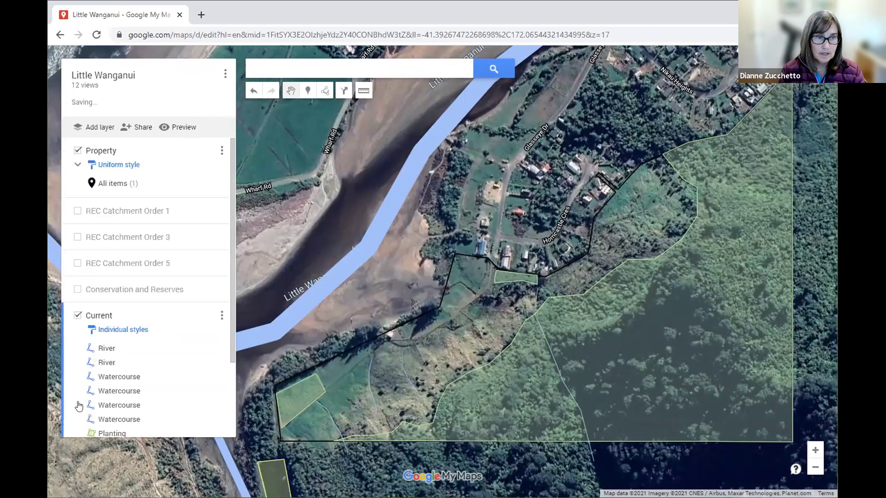
{"action": "scroll", "coordinate": [78, 406], "scroll_direction": "down", "scroll_amount": 2}
{"action": "left_click", "coordinate": [77, 405]}
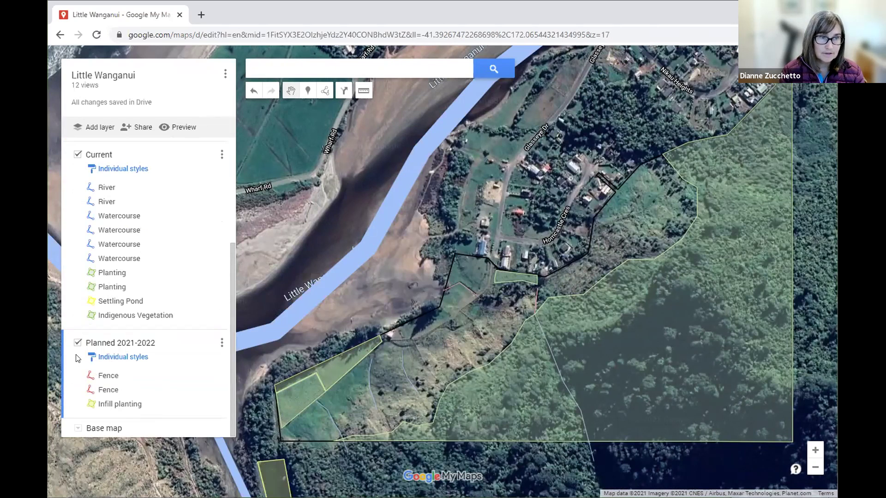
Step: In the Current layer, outline a polygon of about 0.3 ha between the northeastern paddock and the Indigenous Vegetation edge, along the property boundary
{"action": "left_click", "coordinate": [71, 299]}
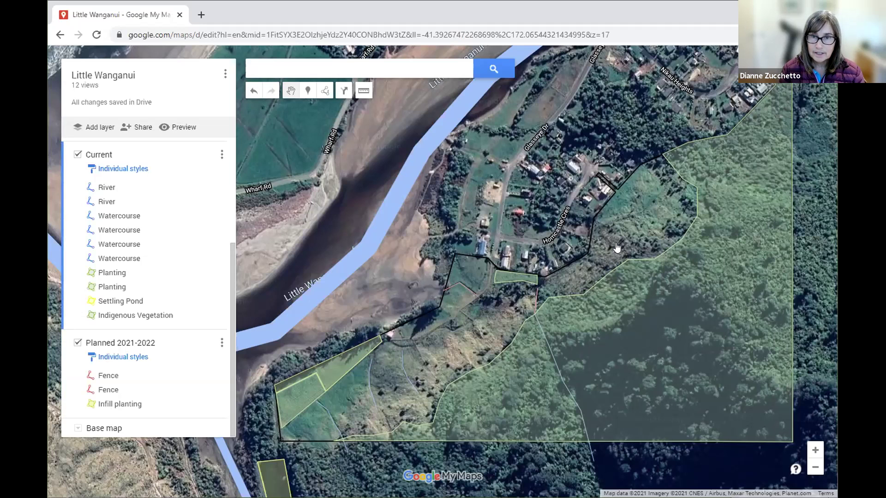
{"action": "scroll", "coordinate": [627, 231], "scroll_direction": "up", "scroll_amount": 1}
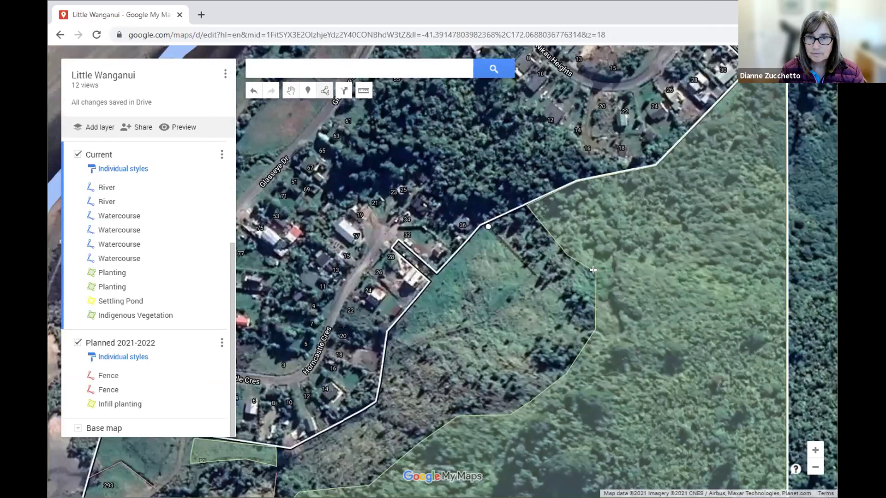
{"action": "left_click", "coordinate": [488, 226]}
{"action": "left_click", "coordinate": [535, 275]}
{"action": "left_click", "coordinate": [595, 329]}
{"action": "left_click", "coordinate": [596, 273]}
{"action": "left_click", "coordinate": [566, 255]}
{"action": "left_click", "coordinate": [526, 205]}
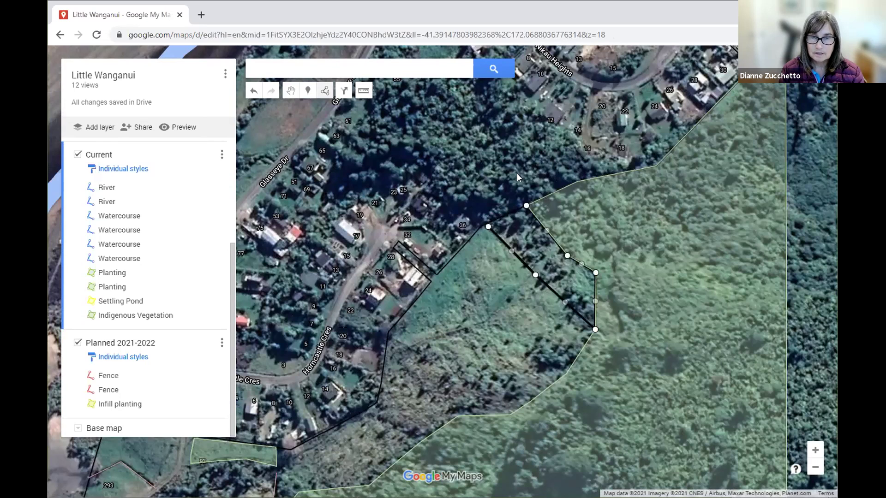
Step: Name the polygon Planting, enter the description "planted in 2005," and save it
{"action": "type", "text": "Planting"}
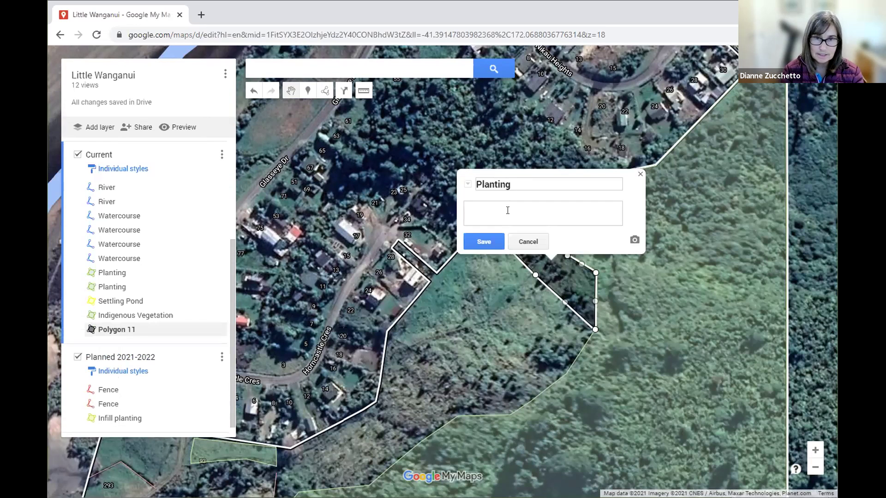
{"action": "type", "text": "2005"}
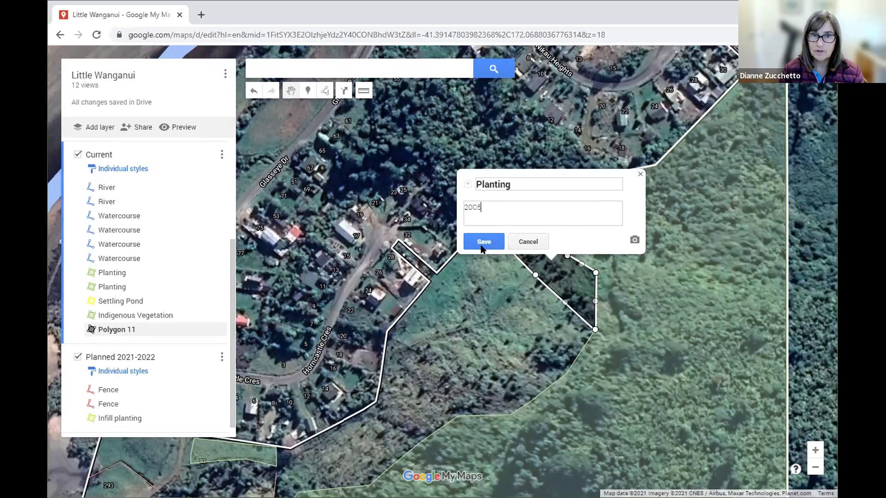
{"action": "left_click", "coordinate": [463, 206]}
{"action": "type", "text": "p"}
{"action": "type", "text": "lantined in"}
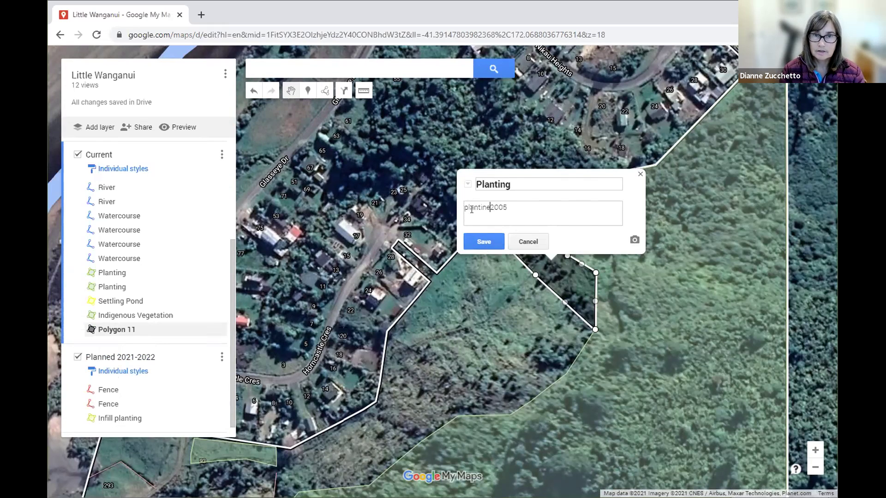
{"action": "key", "text": "Delete"}
{"action": "key", "text": "Delete"}
{"action": "type", "text": "t"}
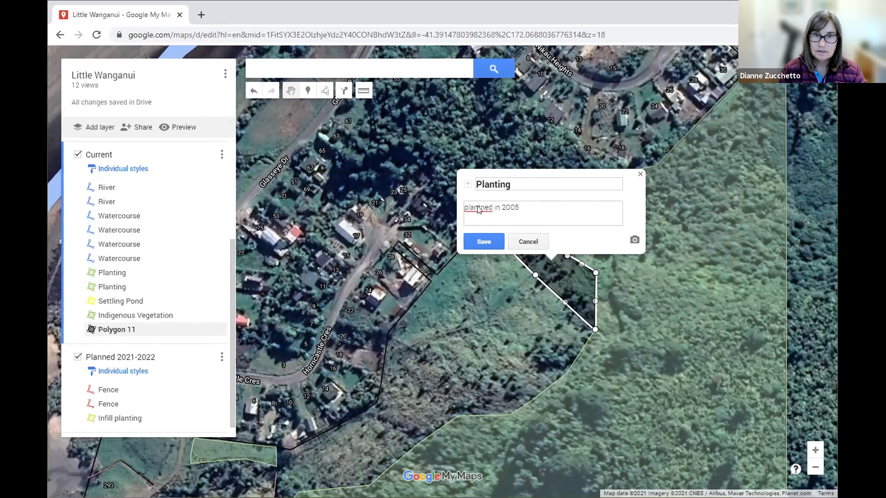
{"action": "right_click", "coordinate": [478, 208]}
{"action": "left_click", "coordinate": [500, 217]}
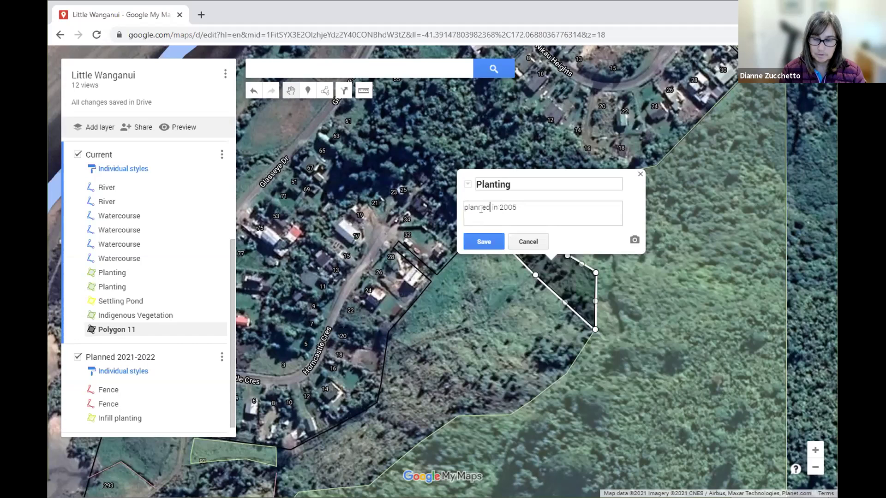
{"action": "key", "text": "BackSpace"}
{"action": "type", "text": "t"}
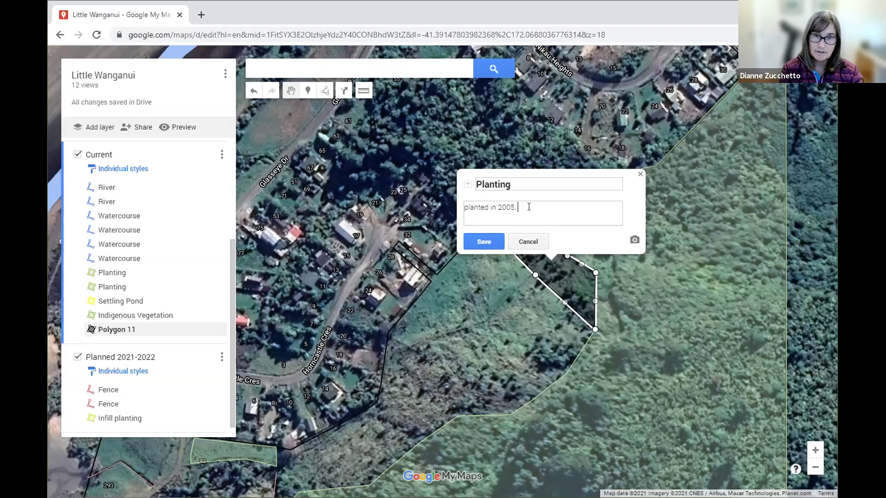
{"action": "left_click", "coordinate": [484, 242]}
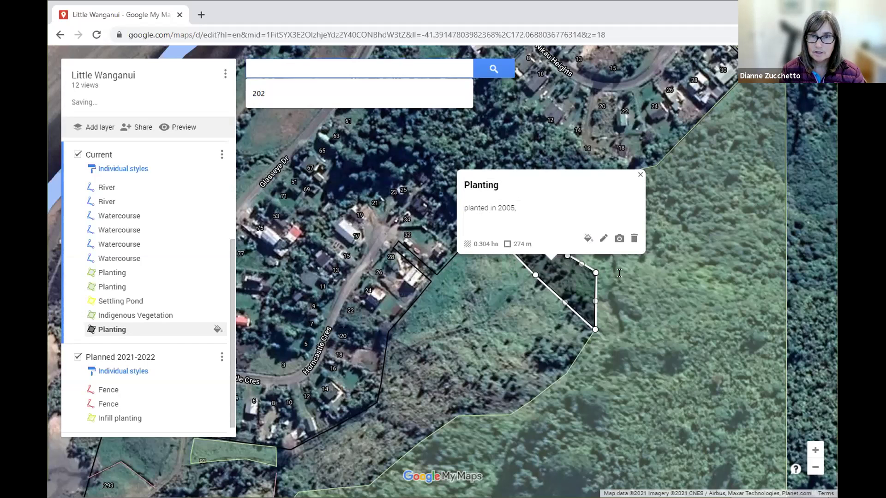
Step: Colour the new Planting polygon light green and close its details
{"action": "left_click", "coordinate": [587, 239]}
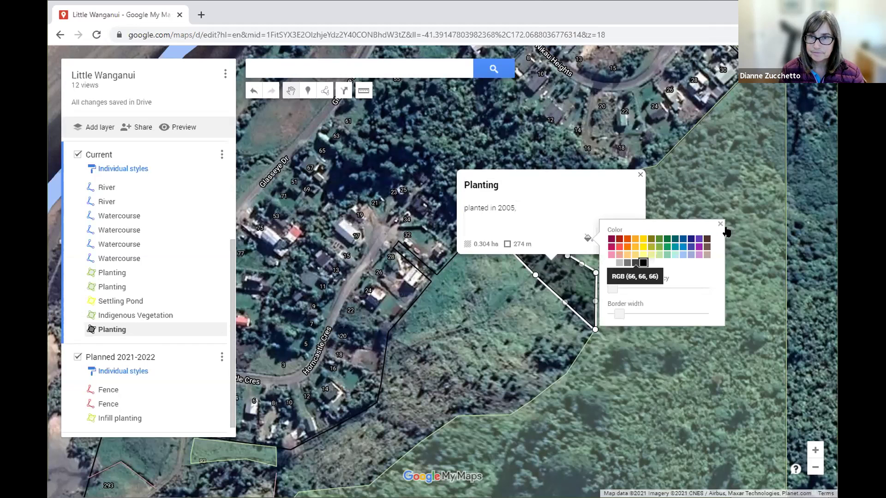
{"action": "left_click", "coordinate": [658, 255]}
{"action": "left_click", "coordinate": [720, 224]}
{"action": "left_click", "coordinate": [638, 173]}
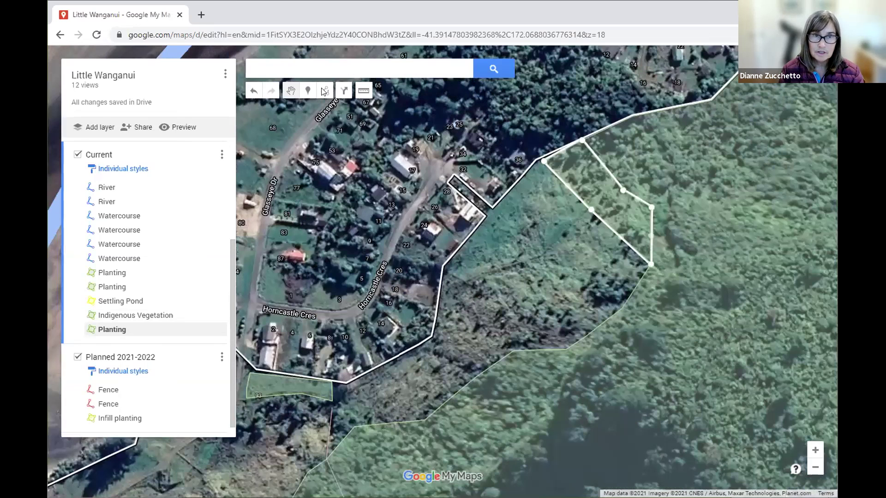
Step: Draw a line about 138 m long in the Current layer from the boundary by Horncastle Cres to the new Planting polygon
{"action": "left_click", "coordinate": [324, 91]}
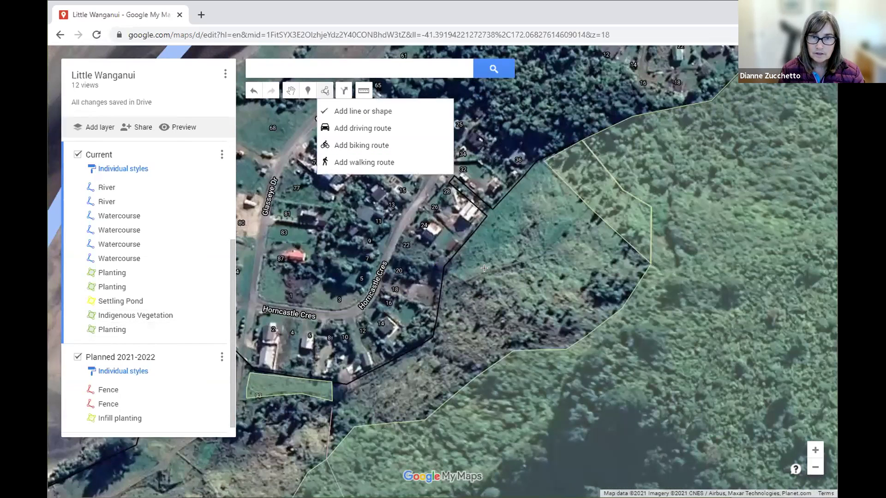
{"action": "left_click", "coordinate": [527, 258]}
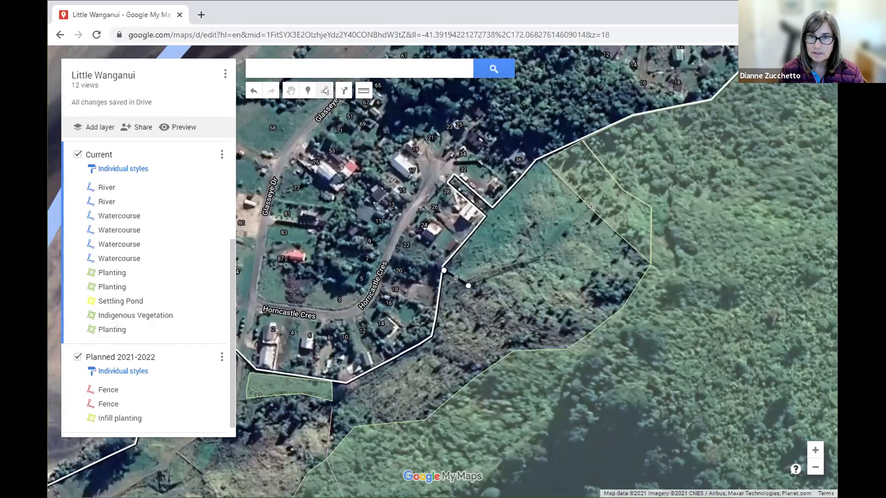
{"action": "left_click", "coordinate": [540, 257]}
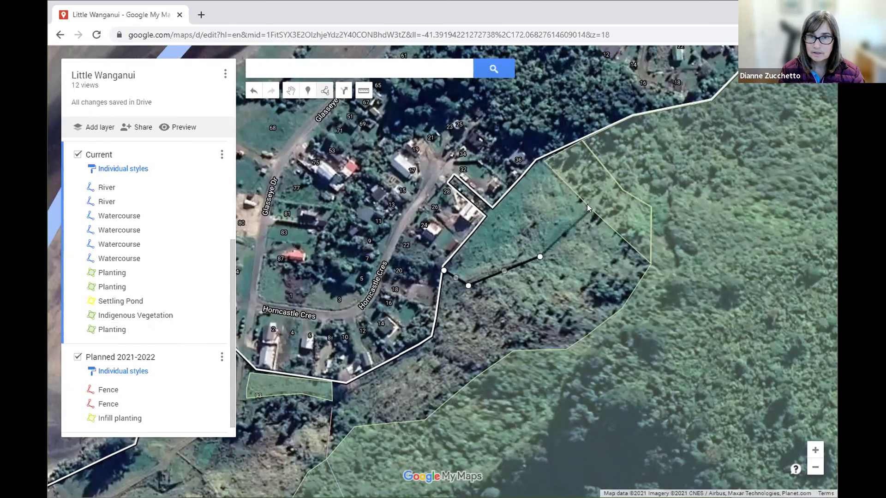
{"action": "double_click", "coordinate": [587, 203]}
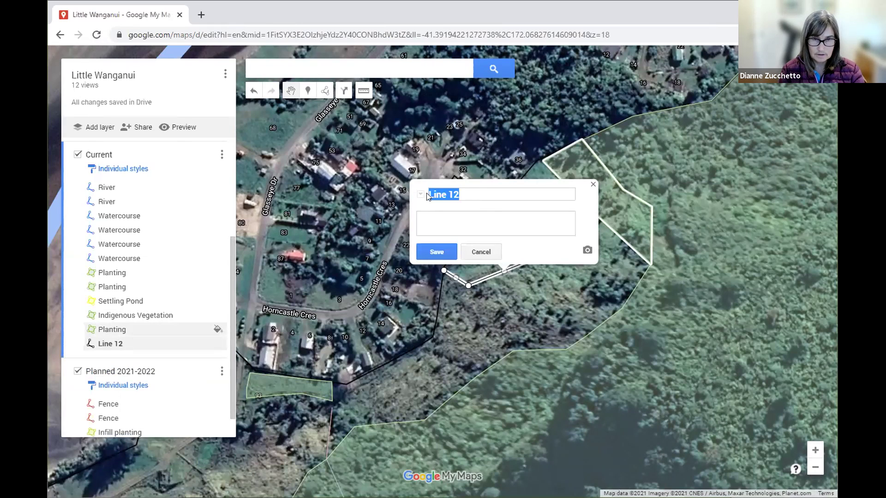
Step: Name the line Fence, save it, colour it light red and close its details
{"action": "type", "text": "Fence"}
{"action": "left_click", "coordinate": [438, 250]}
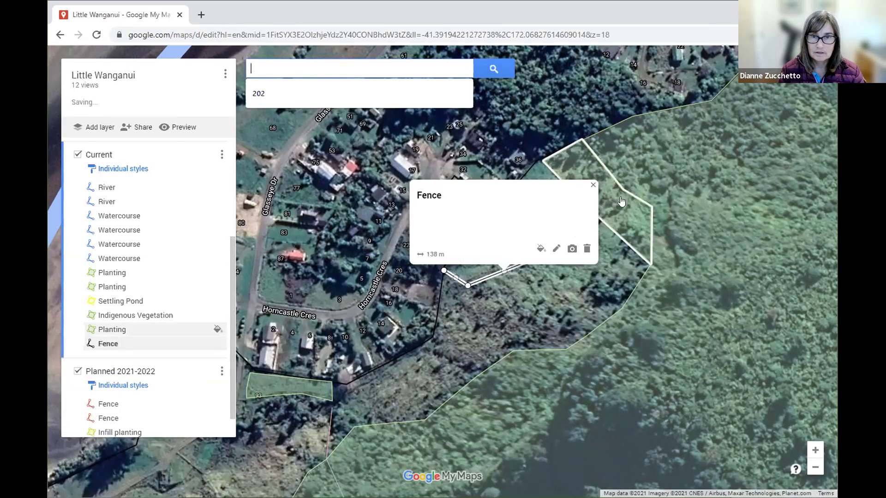
{"action": "left_click", "coordinate": [540, 249]}
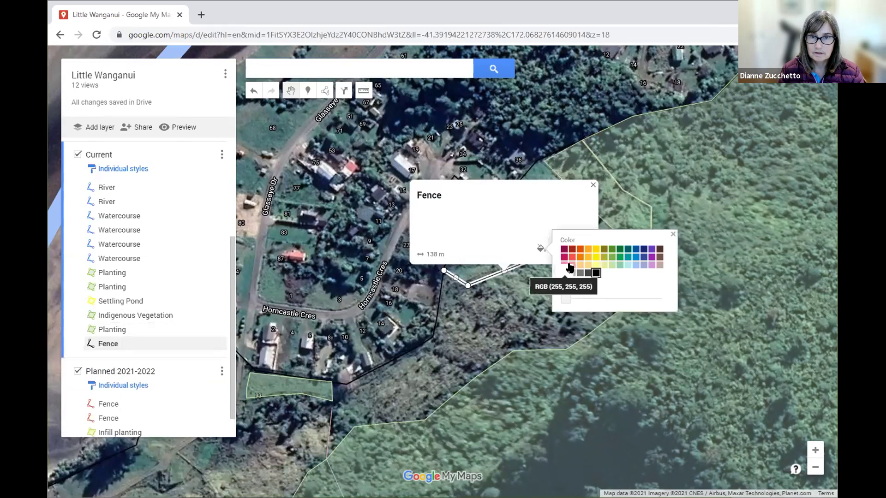
{"action": "left_click", "coordinate": [565, 271]}
{"action": "left_click", "coordinate": [673, 234]}
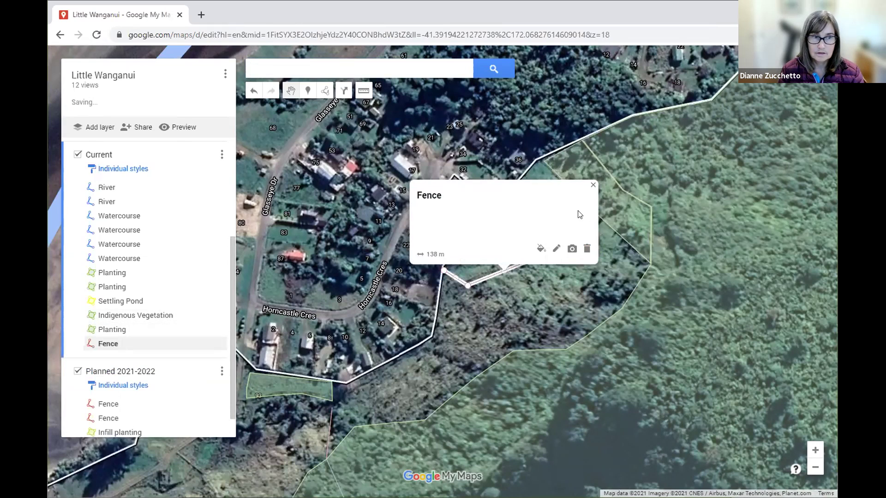
{"action": "left_click", "coordinate": [593, 185]}
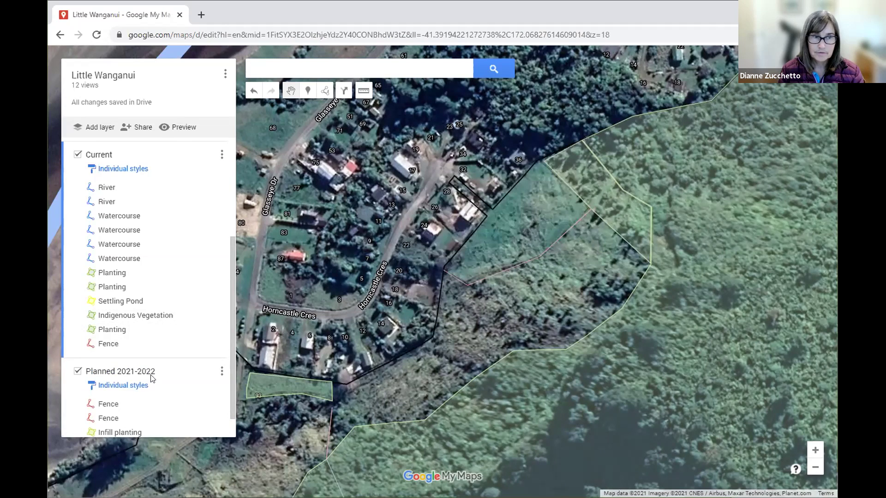
Step: In the Planned 2021-2022 layer, draw a line about 97 m long from the small planting strip northeast to the boundary below Horncastle Cres
{"action": "left_click", "coordinate": [68, 406]}
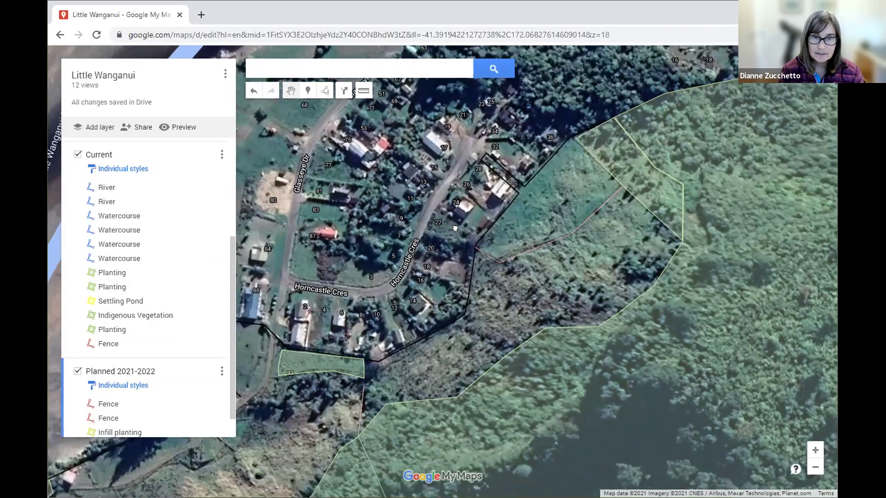
{"action": "left_click_drag", "start_coordinate": [426, 254], "coordinate": [457, 231]}
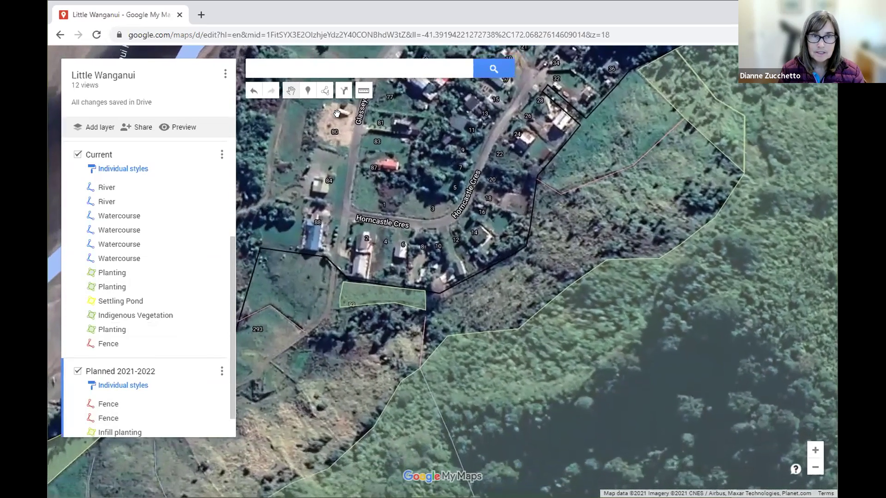
{"action": "key", "text": "l"}
{"action": "left_click", "coordinate": [426, 314]}
{"action": "left_click", "coordinate": [445, 299]}
{"action": "left_click", "coordinate": [469, 286]}
{"action": "left_click", "coordinate": [487, 272]}
{"action": "left_click", "coordinate": [512, 256]}
{"action": "double_click", "coordinate": [524, 241]}
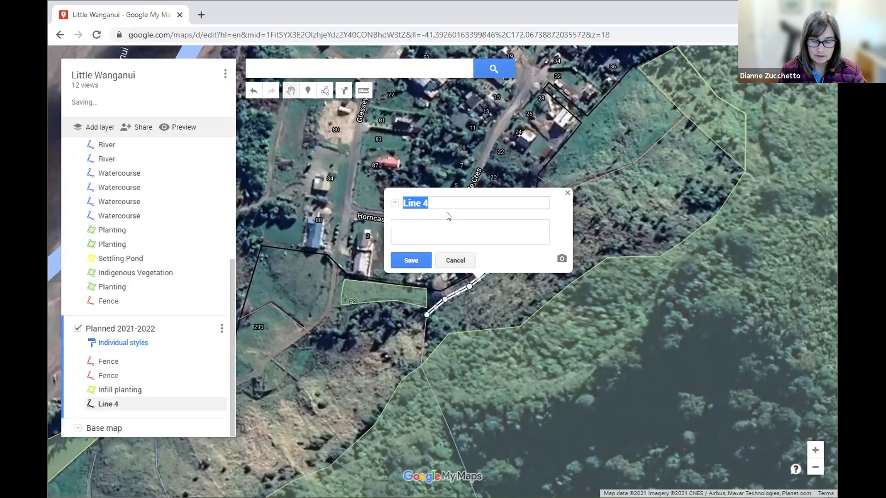
Step: Name the planned line Fence, save it, colour it light red and close its details
{"action": "left_click_drag", "start_coordinate": [429, 203], "coordinate": [402, 202]}
{"action": "type", "text": "Fence"}
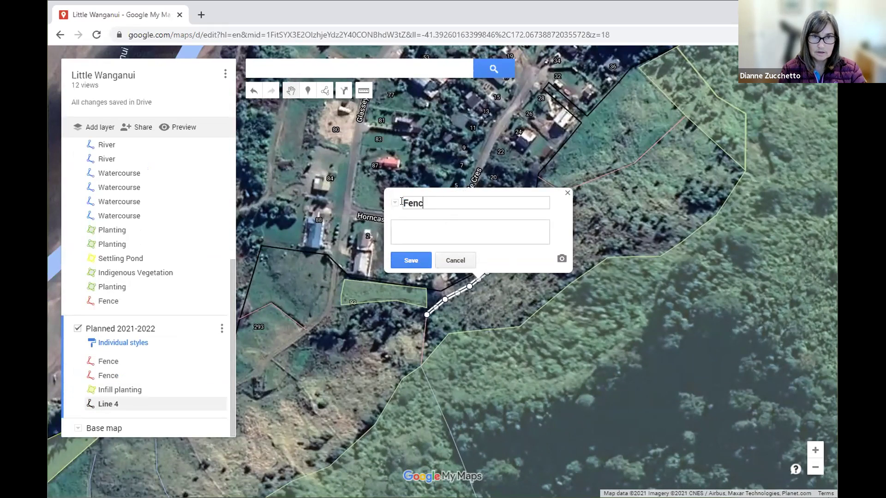
{"action": "left_click", "coordinate": [415, 259]}
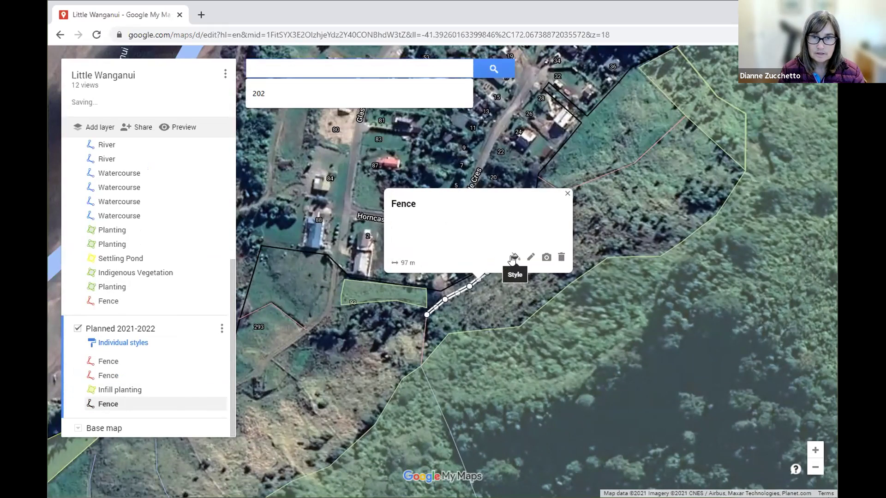
{"action": "left_click", "coordinate": [514, 257]}
{"action": "left_click", "coordinate": [546, 274]}
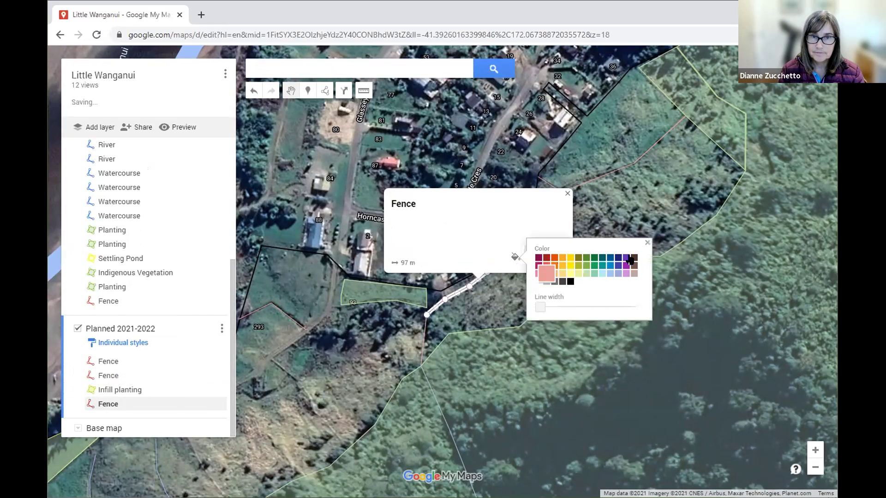
{"action": "left_click", "coordinate": [647, 242]}
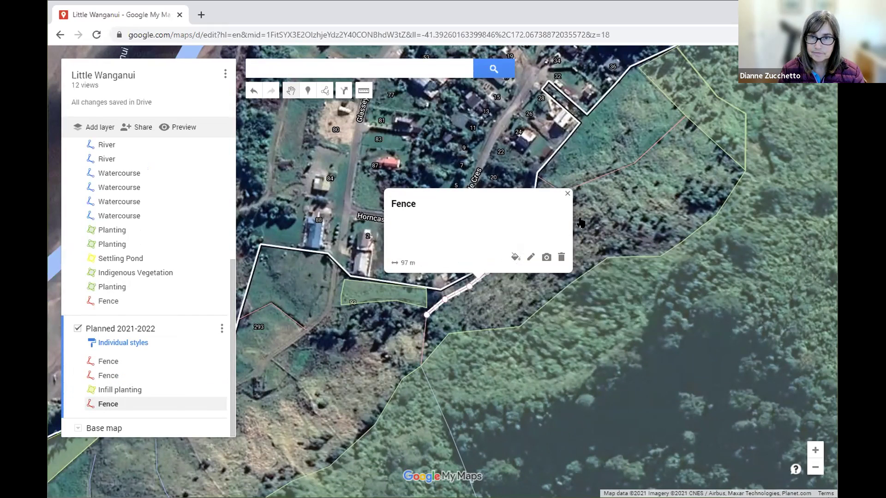
{"action": "left_click", "coordinate": [568, 193]}
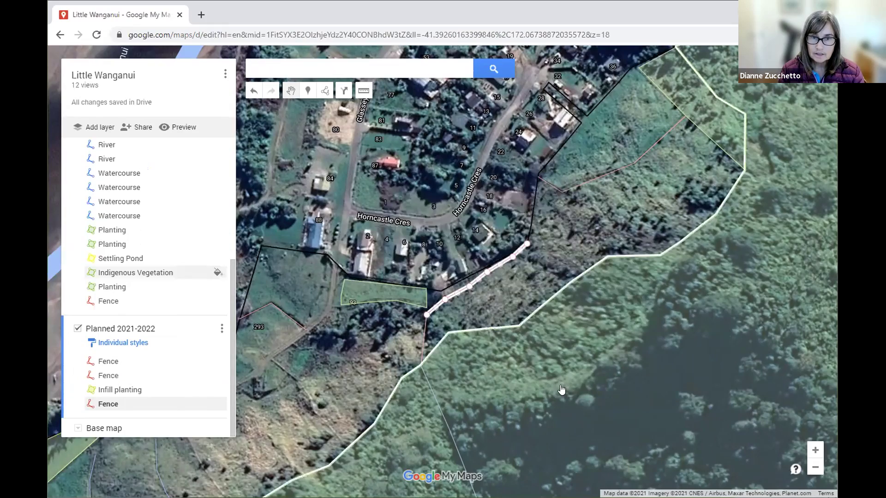
Step: View the whole property on the map together with the separate block to its southwest
{"action": "scroll", "coordinate": [554, 383], "scroll_direction": "down", "scroll_amount": 3}
{"action": "scroll", "coordinate": [364, 266], "scroll_direction": "down", "scroll_amount": 2}
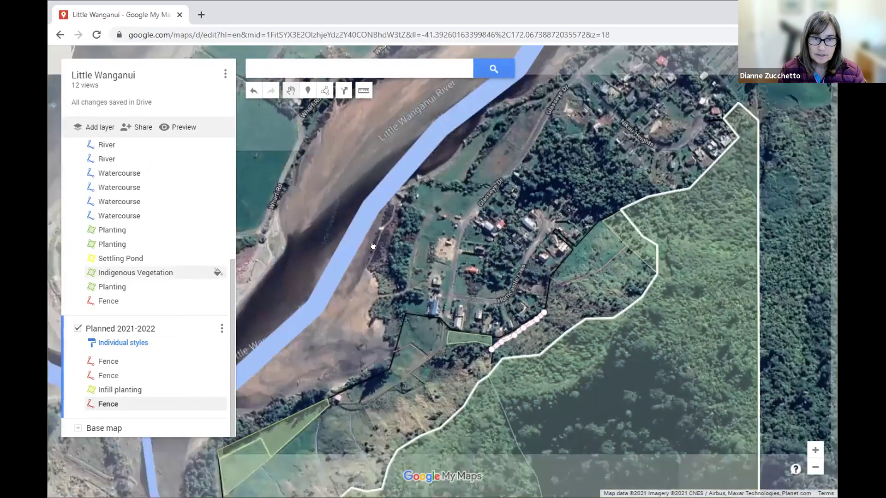
{"action": "scroll", "coordinate": [258, 434], "scroll_direction": "up", "scroll_amount": 1}
{"action": "left_click_drag", "start_coordinate": [245, 450], "coordinate": [251, 437]}
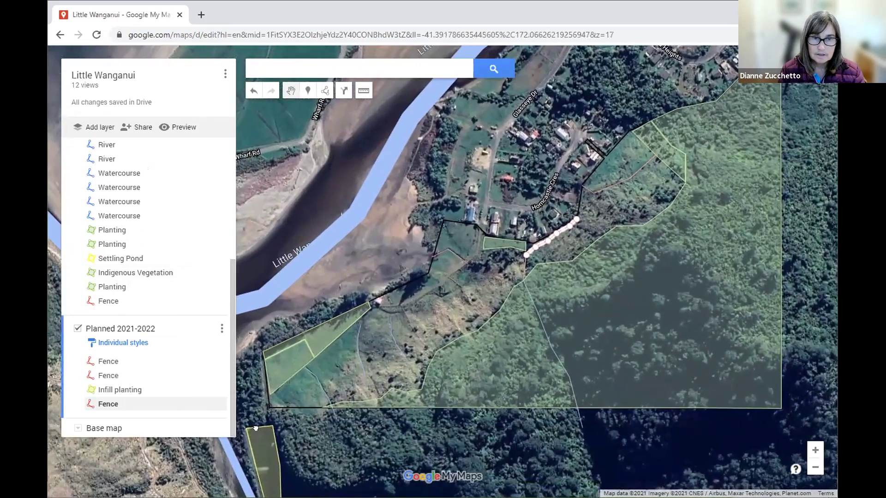
{"action": "left_click_drag", "start_coordinate": [246, 476], "coordinate": [283, 450]}
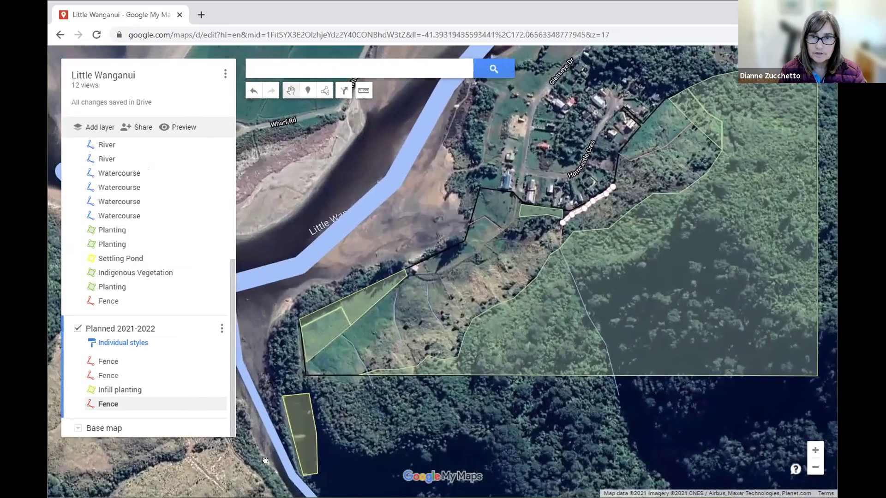
Step: Open the details of the short bent fence line crossing the paddock at 293 to check its length
{"action": "left_click_drag", "start_coordinate": [464, 404], "coordinate": [462, 395]}
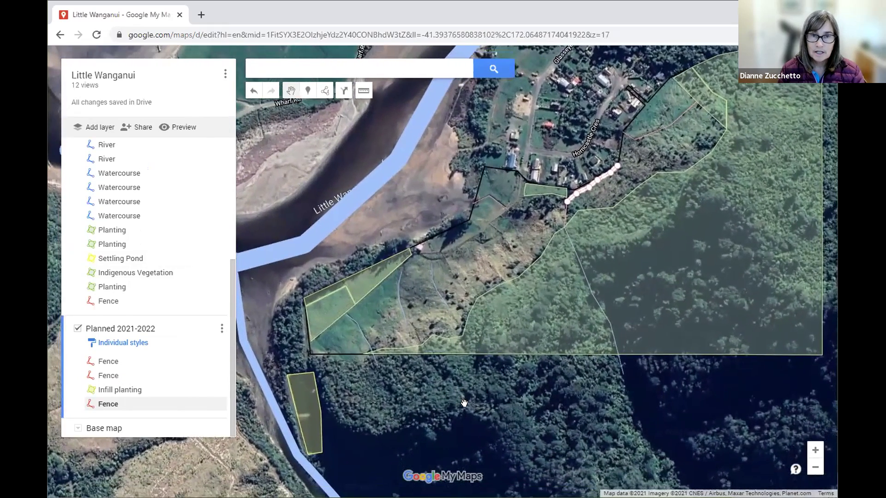
{"action": "left_click_drag", "start_coordinate": [392, 243], "coordinate": [385, 263]}
{"action": "left_click_drag", "start_coordinate": [423, 219], "coordinate": [407, 256]}
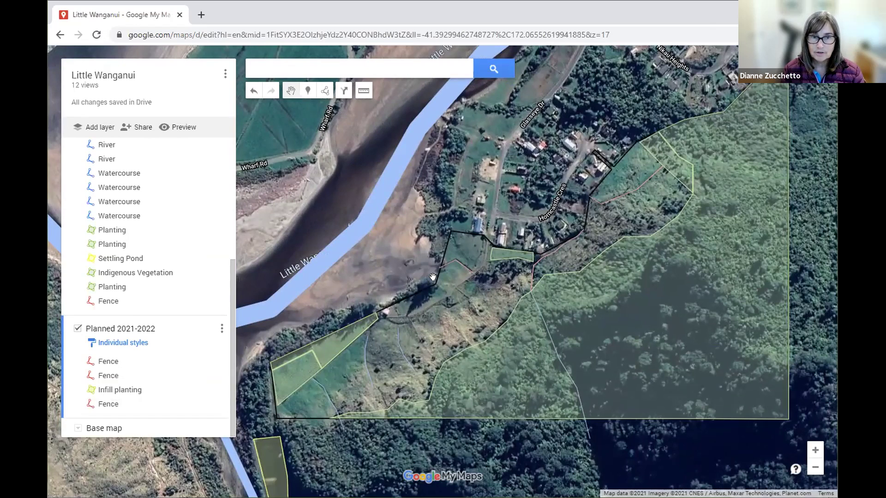
{"action": "scroll", "coordinate": [402, 255], "scroll_direction": "up", "scroll_amount": 2}
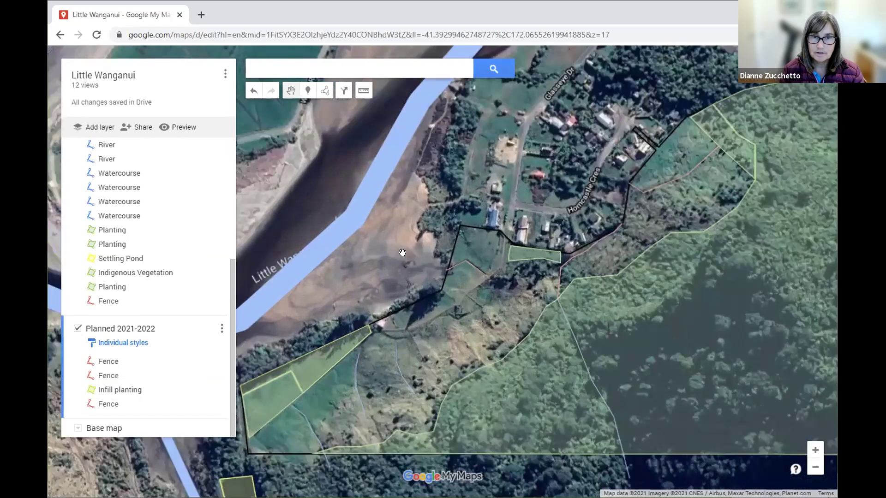
{"action": "scroll", "coordinate": [415, 282], "scroll_direction": "up", "scroll_amount": 1}
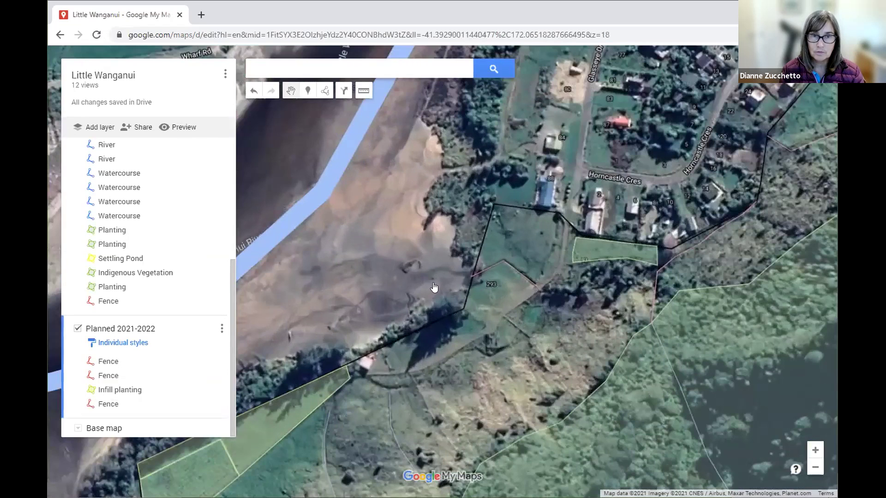
{"action": "left_click_drag", "start_coordinate": [493, 267], "coordinate": [436, 282]}
{"action": "left_click", "coordinate": [436, 281]}
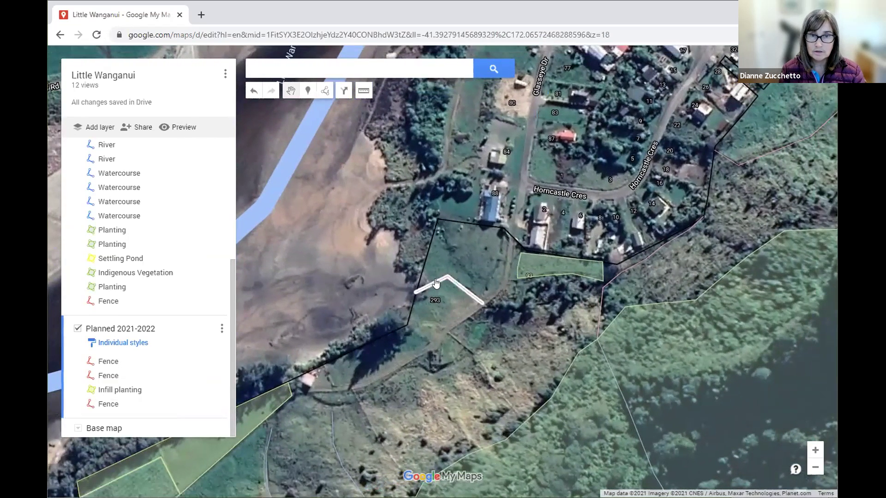
{"action": "left_click", "coordinate": [435, 281]}
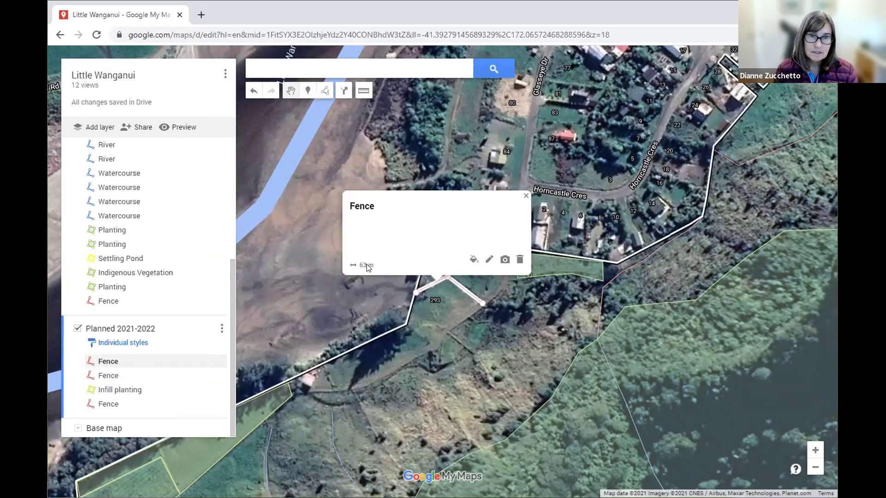
Step: Add the description "3 wire post fence" to this fence, save it and close its details
{"action": "left_click", "coordinate": [489, 259]}
{"action": "left_click", "coordinate": [398, 219]}
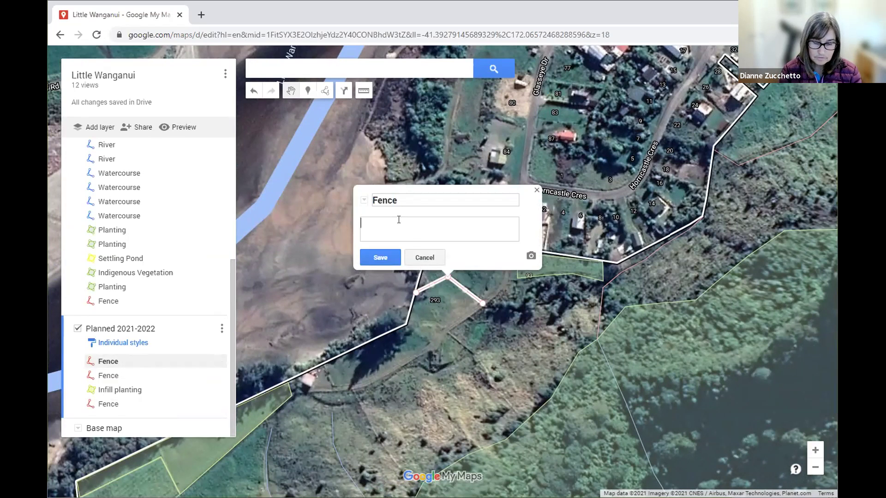
{"action": "type", "text": "wire po"}
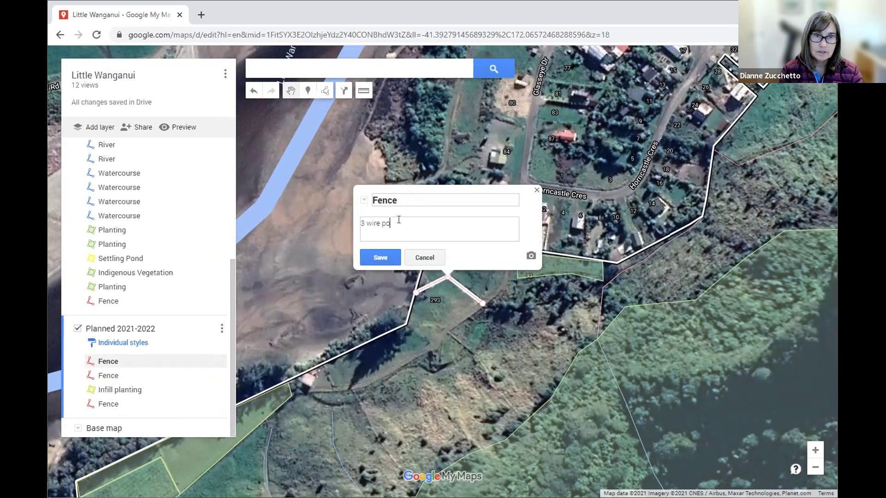
{"action": "type", "text": "st fence"}
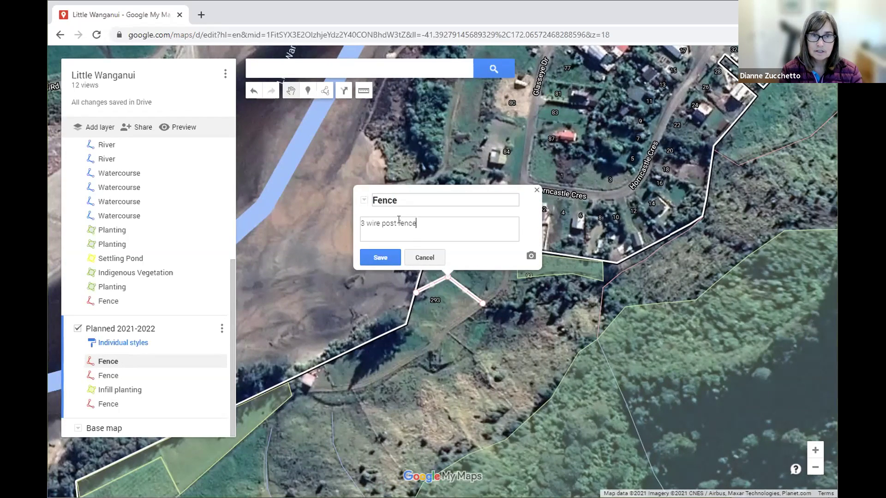
{"action": "left_click", "coordinate": [383, 258]}
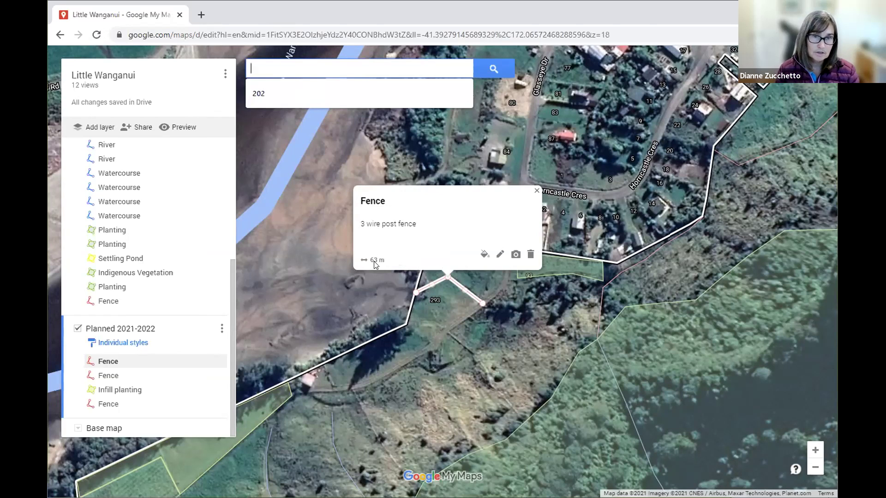
{"action": "left_click", "coordinate": [536, 190]}
{"action": "left_click", "coordinate": [374, 290]}
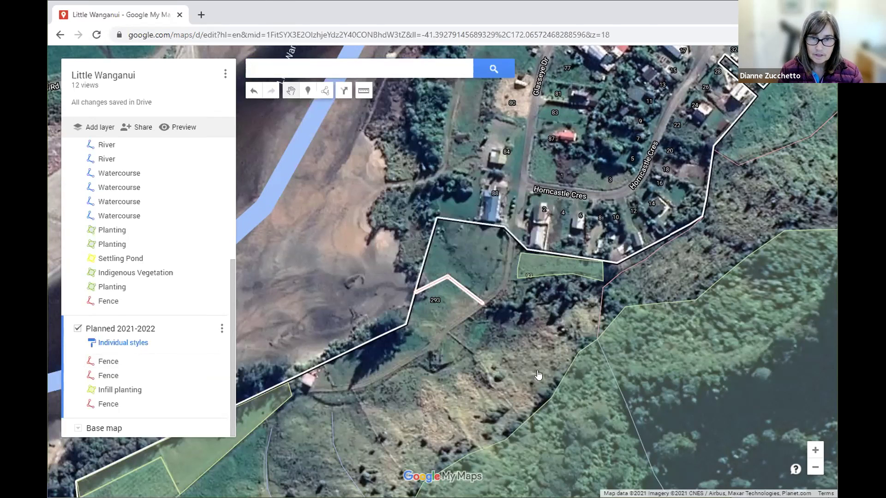
Step: Add a new map layer and name it "Fertliser"
{"action": "left_click_drag", "start_coordinate": [438, 358], "coordinate": [376, 368]}
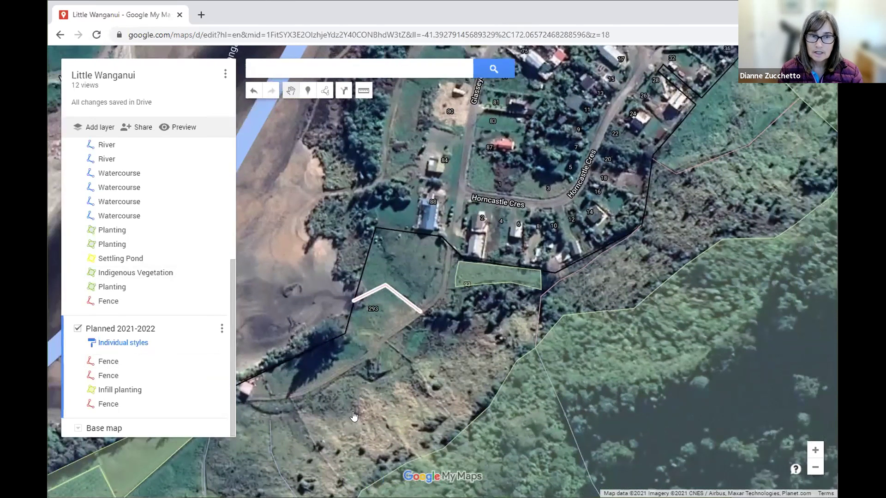
{"action": "left_click_drag", "start_coordinate": [622, 324], "coordinate": [548, 341]}
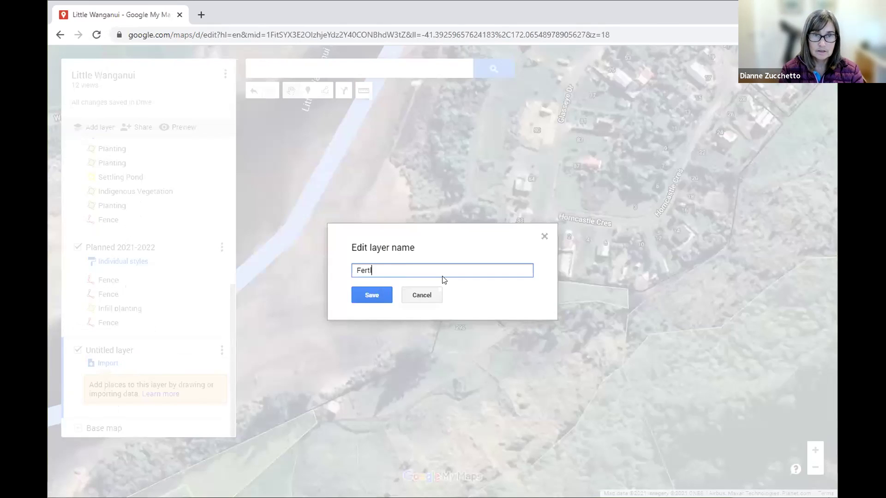
{"action": "type", "text": "isie"}
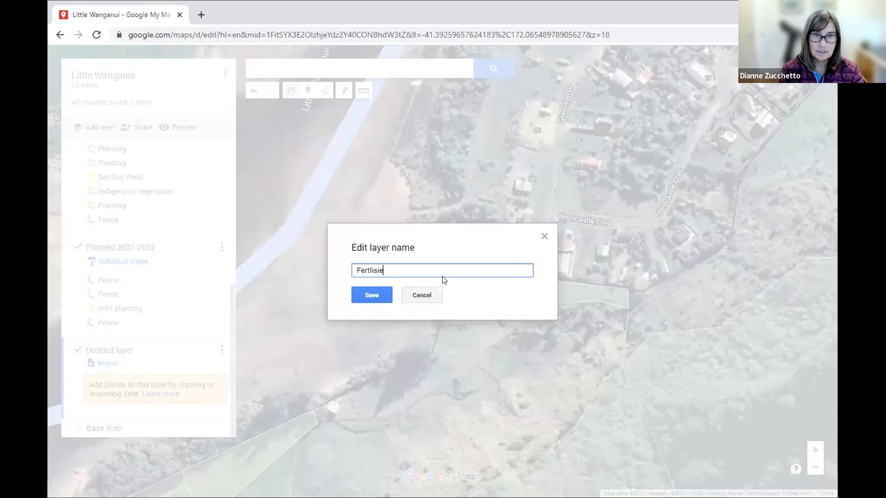
{"action": "type", "text": "r"}
{"action": "left_click", "coordinate": [373, 295]}
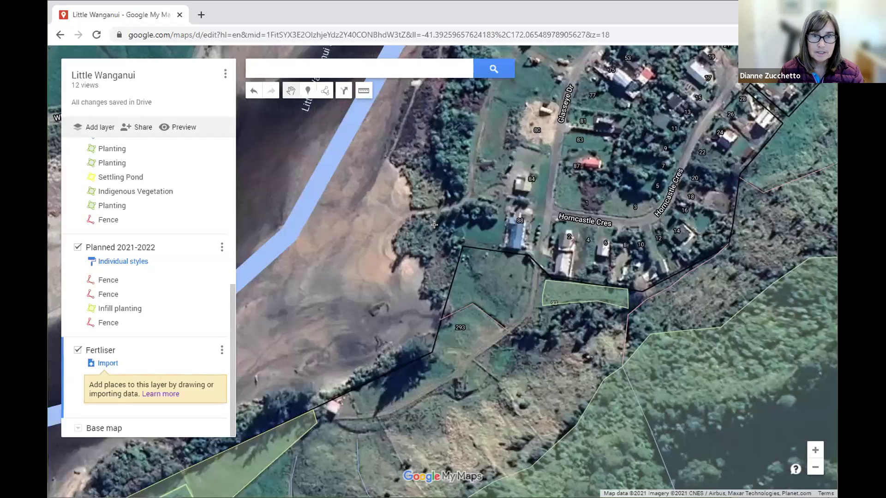
Step: Draw a closed polygon around the paddock above 293, following the boundary, the bent fence line and the track
{"action": "key", "text": "l"}
{"action": "left_click", "coordinate": [461, 245]}
{"action": "left_click", "coordinate": [441, 320]}
{"action": "left_click", "coordinate": [473, 304]}
{"action": "left_click", "coordinate": [507, 330]}
{"action": "left_click", "coordinate": [531, 293]}
{"action": "left_click", "coordinate": [537, 267]}
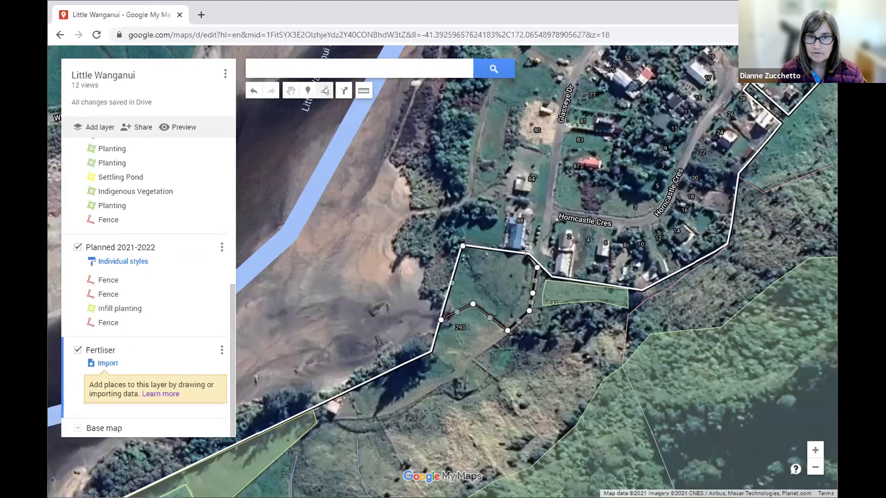
{"action": "left_click", "coordinate": [528, 254]}
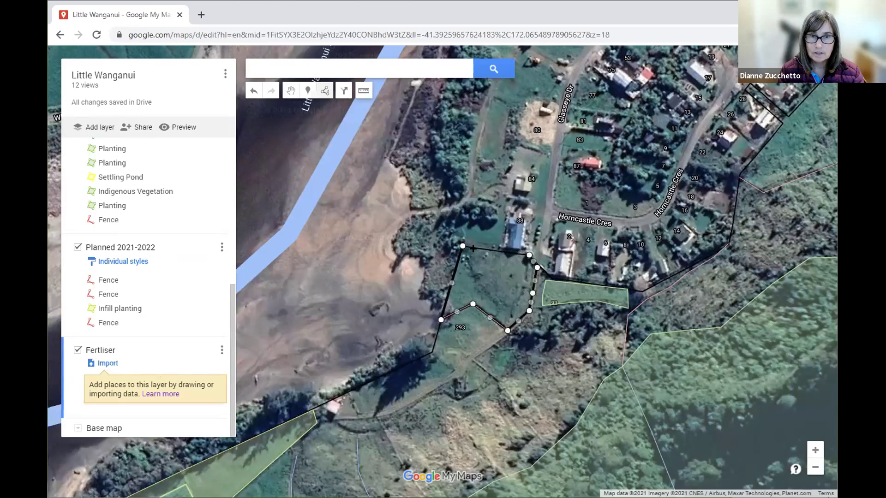
{"action": "double_click", "coordinate": [502, 253]}
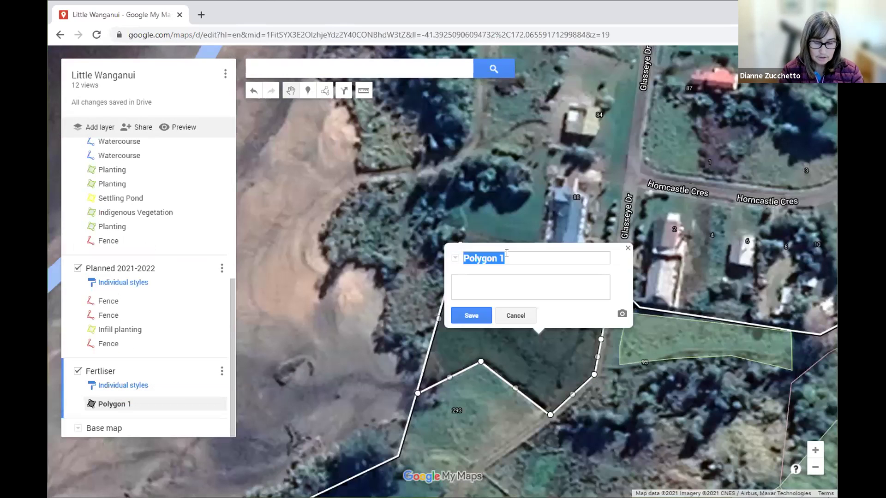
Step: Name the polygon "Organic seaweed", describe it as "2021 - rate/ha" and save it
{"action": "type", "text": "Organic se"}
{"action": "key", "text": "BackSpace"}
{"action": "key", "text": "BackSpace"}
{"action": "key", "text": "BackSpace"}
{"action": "key", "text": "BackSpace"}
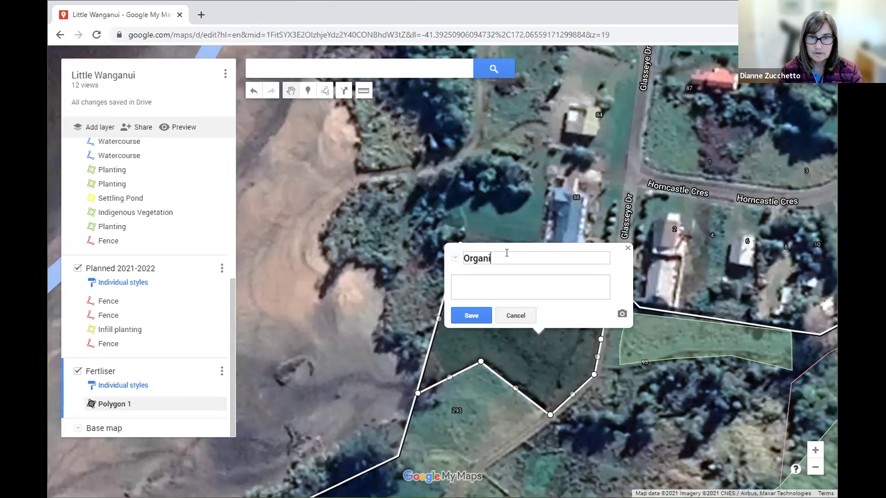
{"action": "type", "text": "c seawe"}
{"action": "type", "text": "ed"}
{"action": "type", "text": "20"}
{"action": "type", "text": "21"}
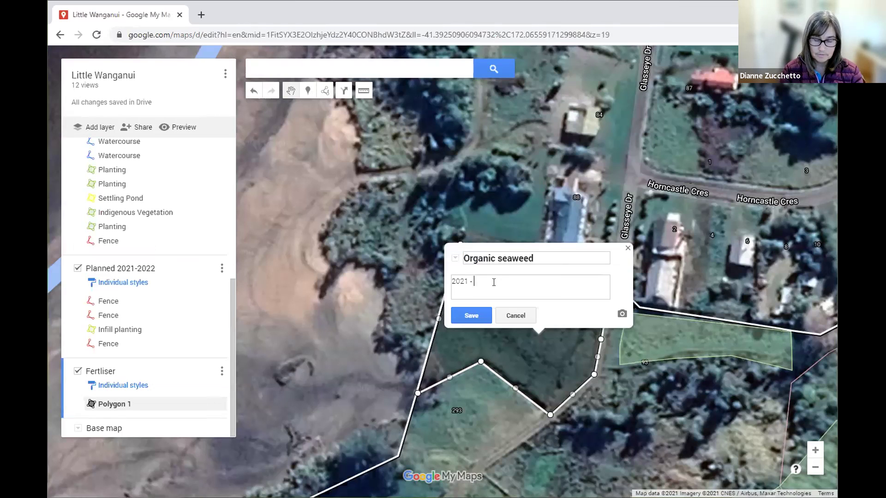
{"action": "type", "text": "- rate"}
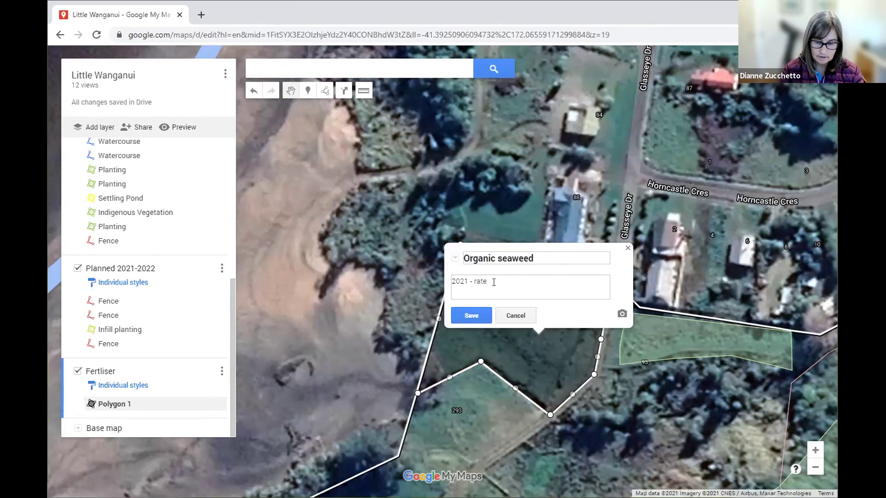
{"action": "type", "text": "/ha"}
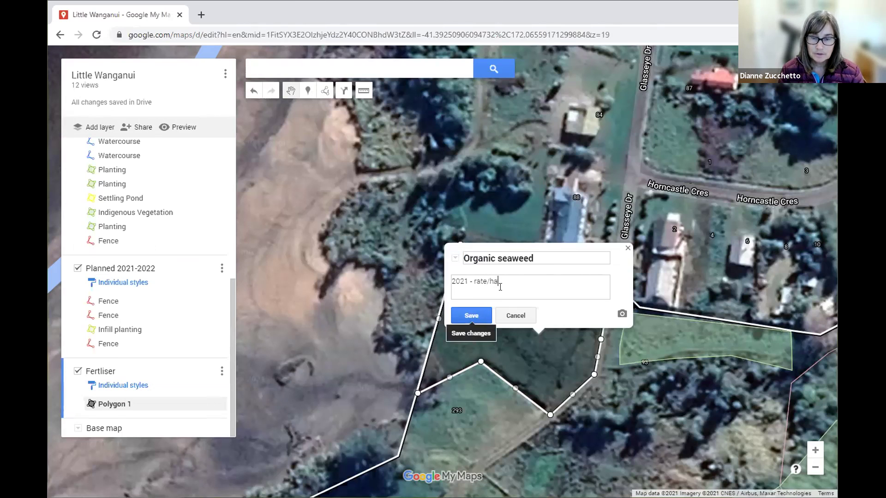
{"action": "key", "text": "Return"}
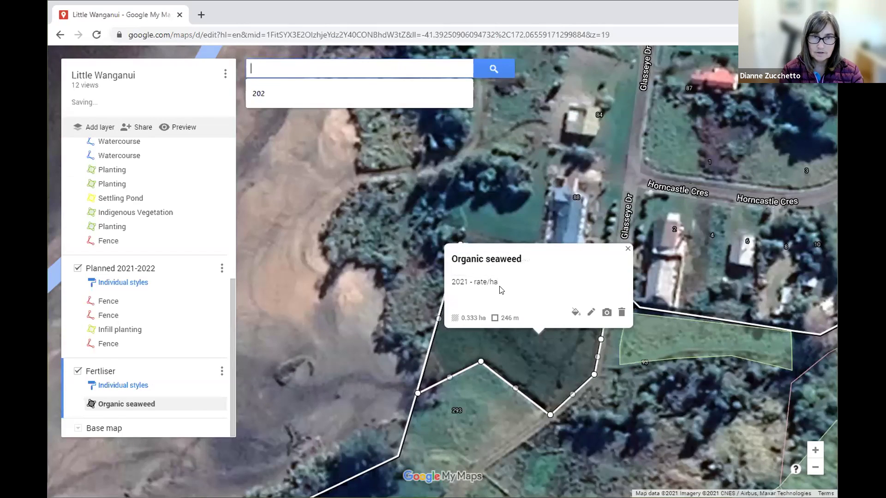
{"action": "type", "text": "202"}
{"action": "left_click", "coordinate": [502, 285]}
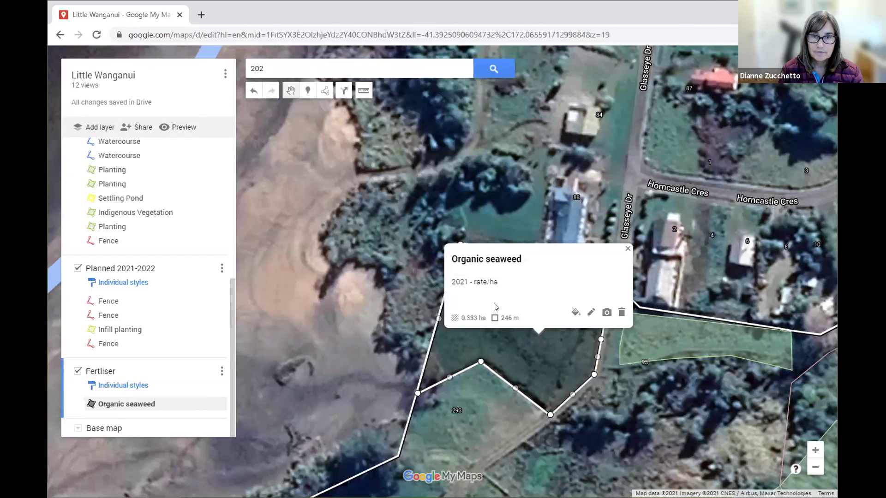
{"action": "left_click", "coordinate": [591, 312]}
{"action": "left_click", "coordinate": [501, 282]}
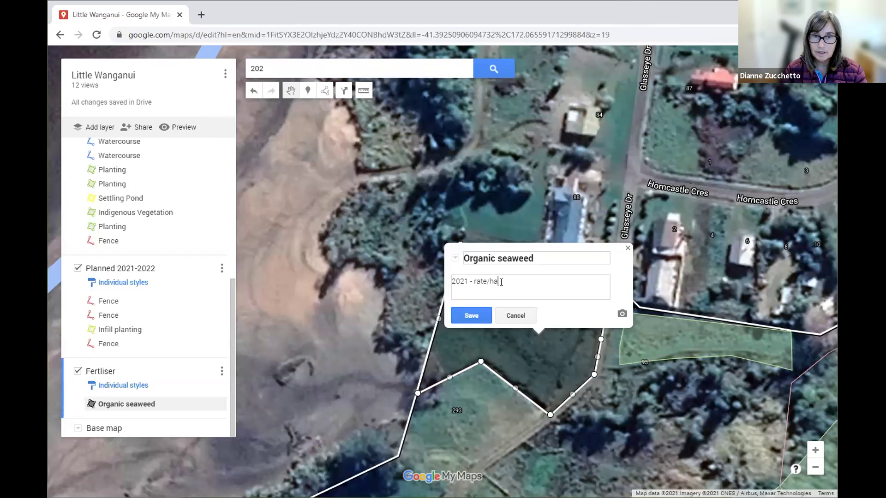
{"action": "key", "text": "Return"}
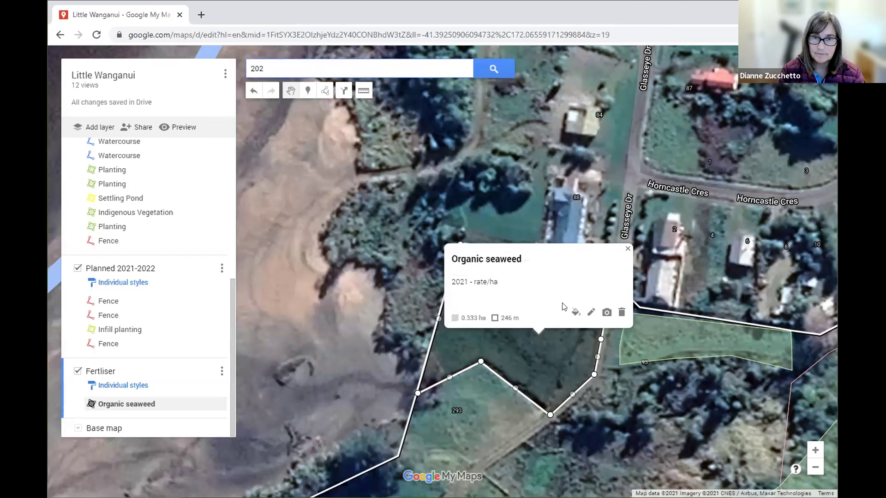
Step: Change the Organic seaweed description to "2021 - 200l/ha" and "2022 - 100l/ha" on separate lines, save it and close the details
{"action": "left_click", "coordinate": [590, 313]}
{"action": "left_click", "coordinate": [507, 284]}
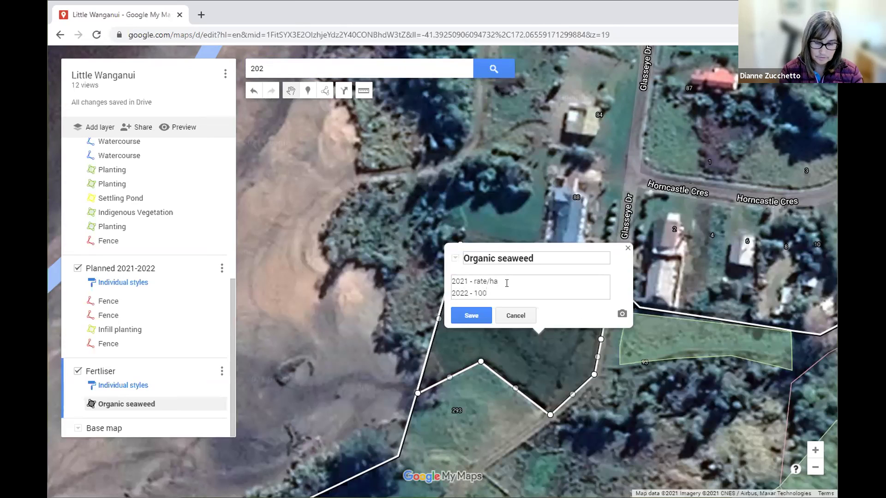
{"action": "type", "text": "/ha"}
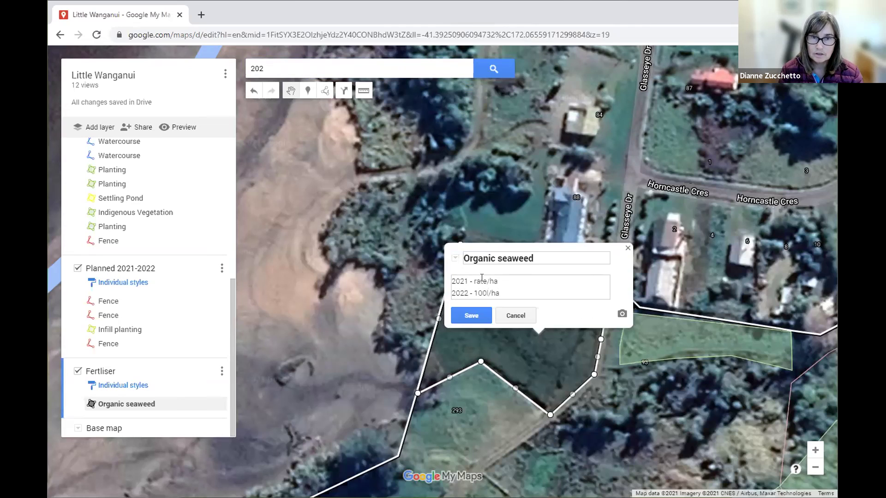
{"action": "left_click_drag", "start_coordinate": [472, 280], "coordinate": [481, 280]}
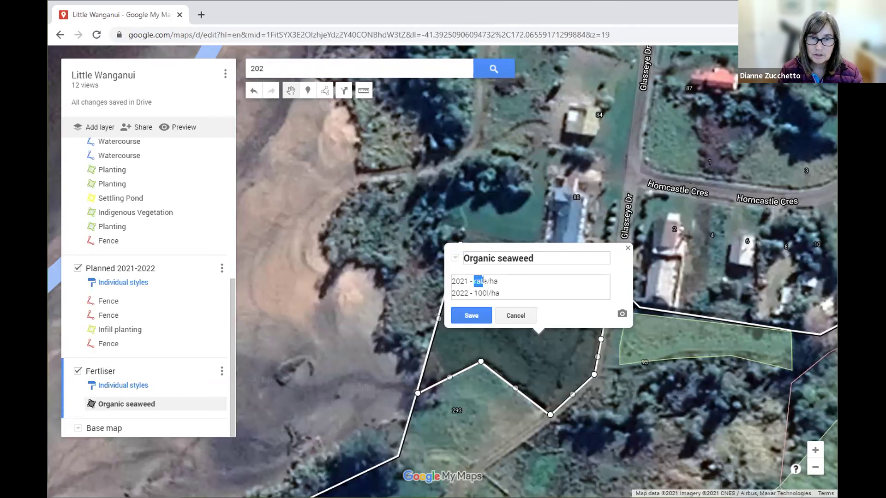
{"action": "type", "text": "200"}
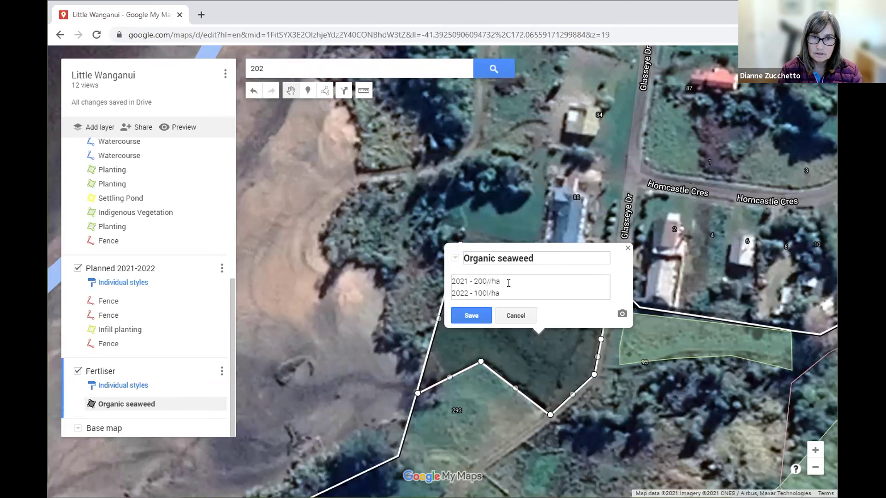
{"action": "type", "text": "l"}
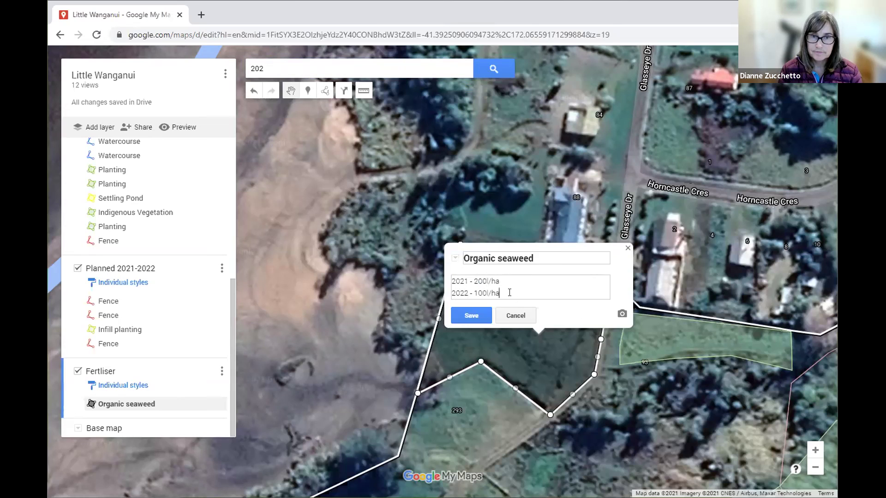
{"action": "left_click", "coordinate": [471, 317]}
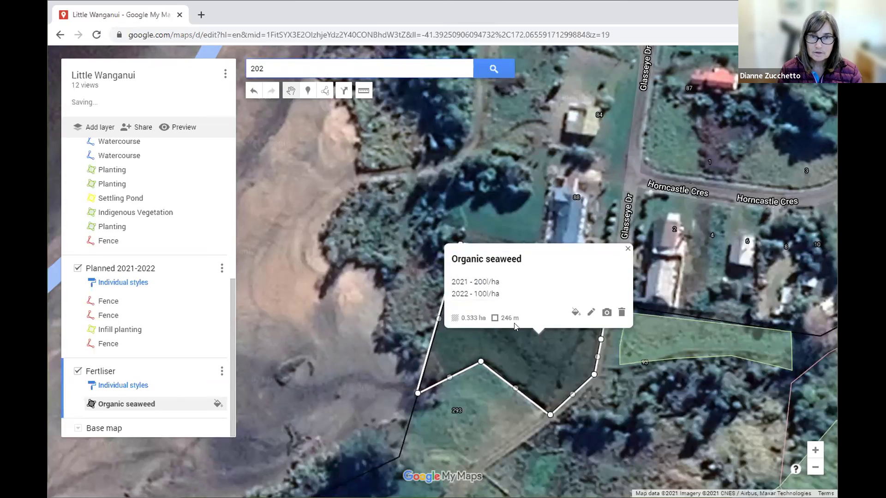
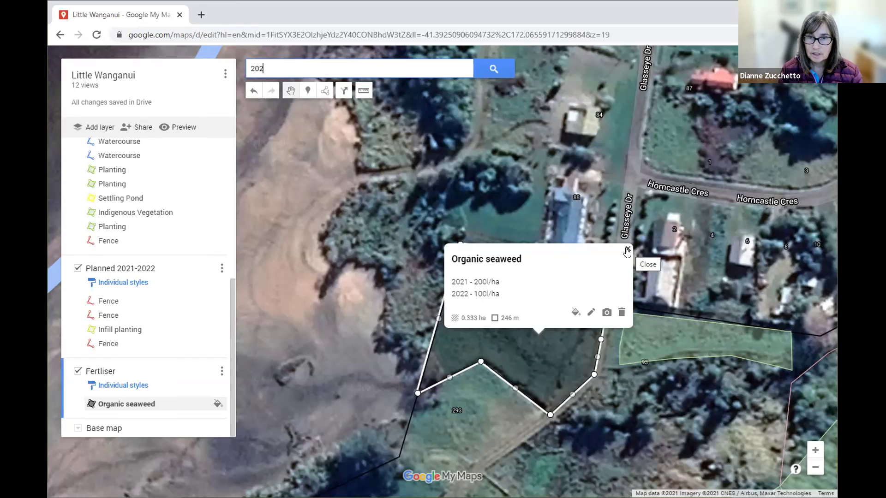
{"action": "left_click", "coordinate": [627, 250]}
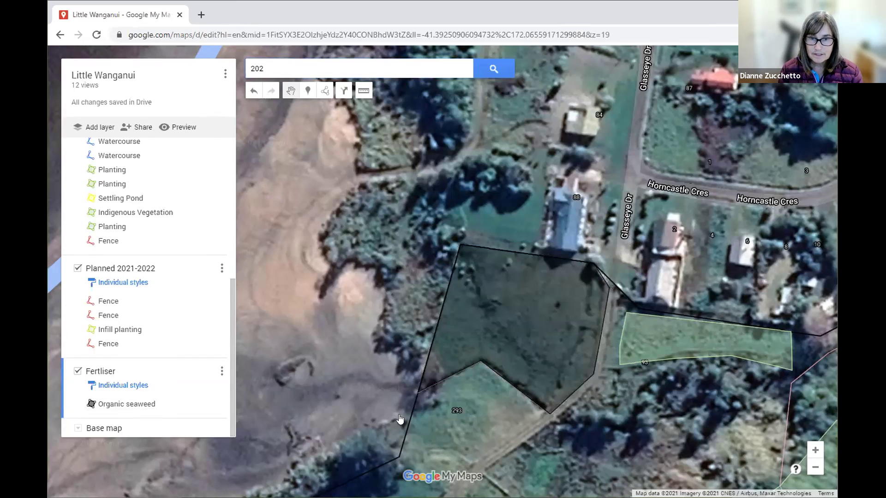
{"action": "scroll", "coordinate": [400, 419], "scroll_direction": "down", "scroll_amount": 3}
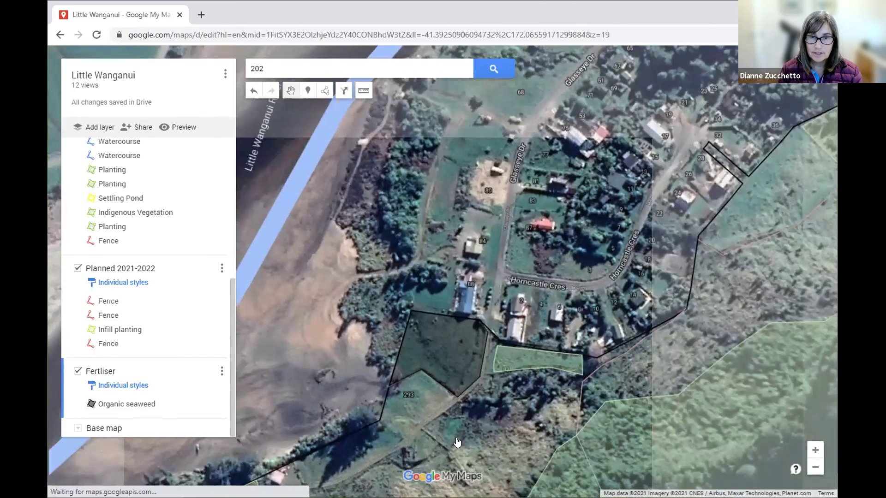
{"action": "left_click_drag", "start_coordinate": [457, 442], "coordinate": [521, 303]}
{"action": "left_click_drag", "start_coordinate": [416, 402], "coordinate": [420, 369]}
{"action": "scroll", "coordinate": [489, 339], "scroll_direction": "down", "scroll_amount": 1}
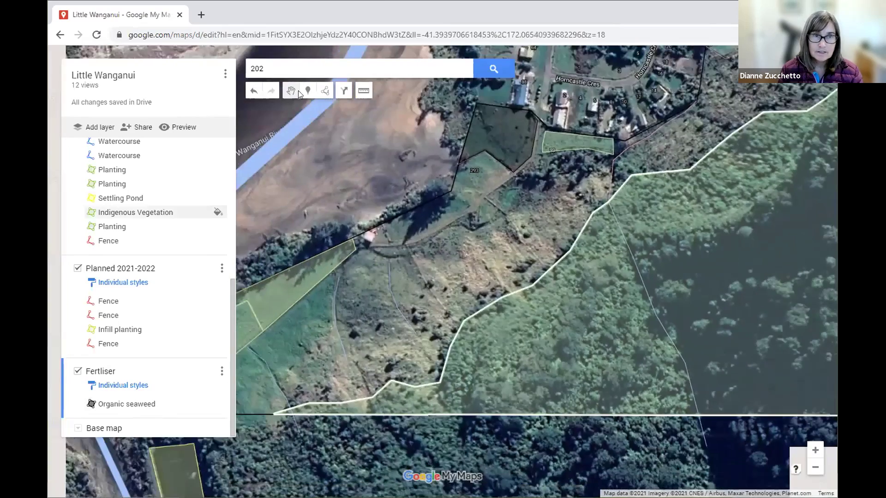
{"action": "left_click", "coordinate": [325, 91]}
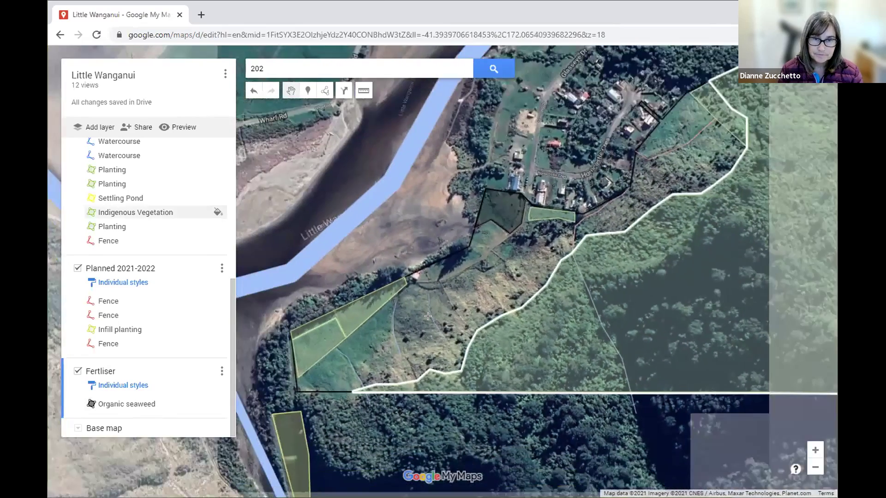
{"action": "left_click_drag", "start_coordinate": [482, 312], "coordinate": [472, 258]}
{"action": "left_click_drag", "start_coordinate": [437, 223], "coordinate": [433, 187]}
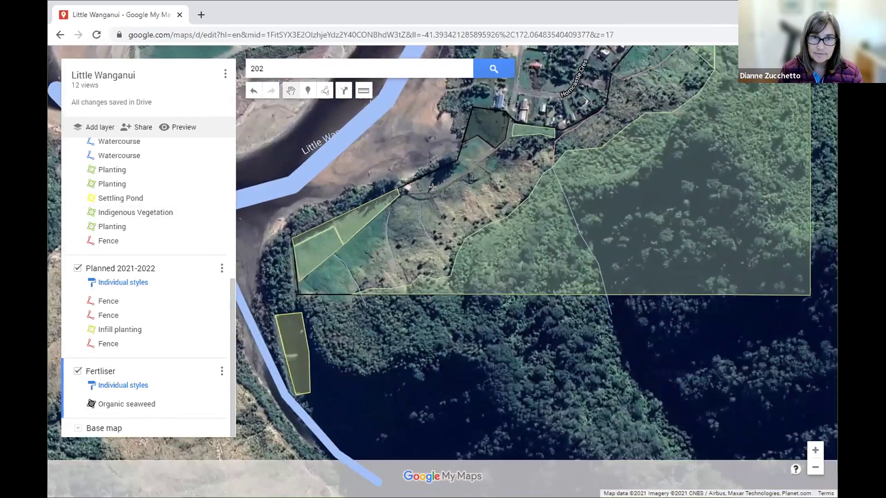
{"action": "left_click", "coordinate": [459, 232]}
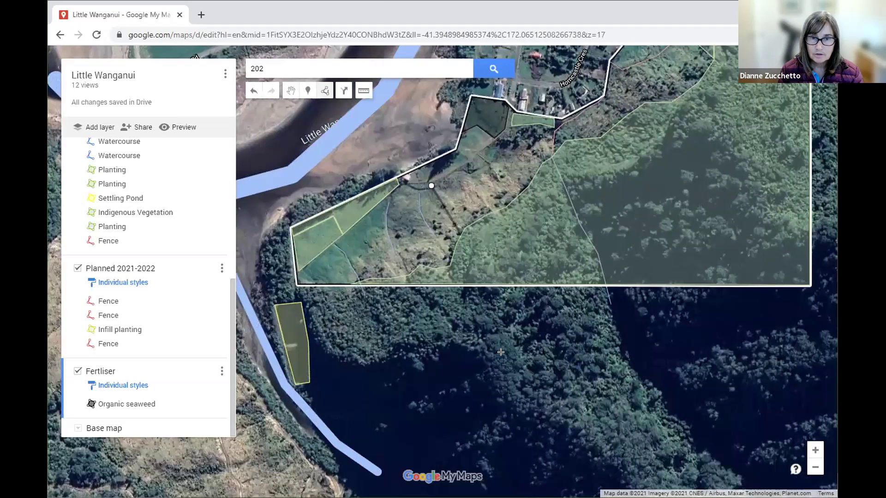
{"action": "double_click", "coordinate": [536, 443]}
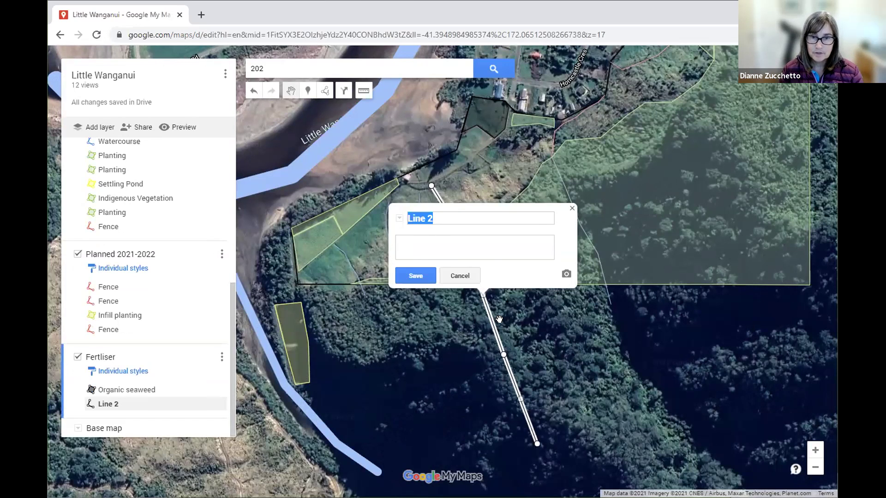
{"action": "left_click", "coordinate": [571, 210]}
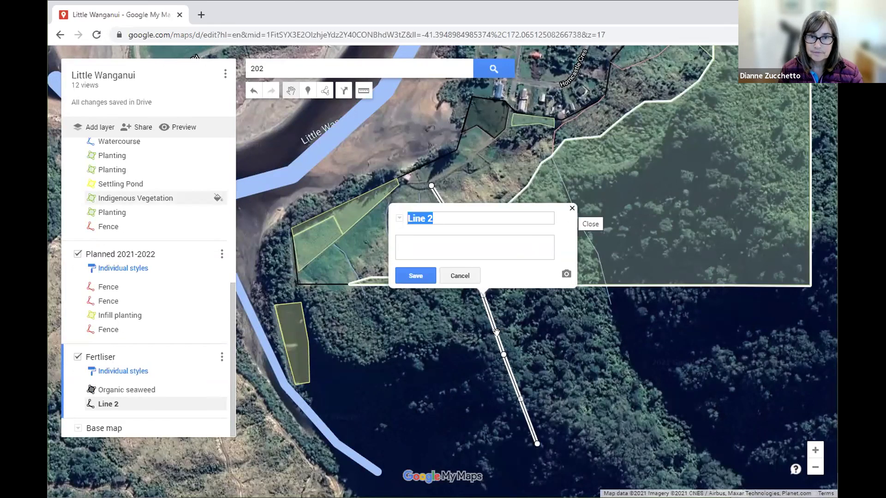
{"action": "left_click", "coordinate": [493, 336]}
{"action": "left_click", "coordinate": [493, 335]}
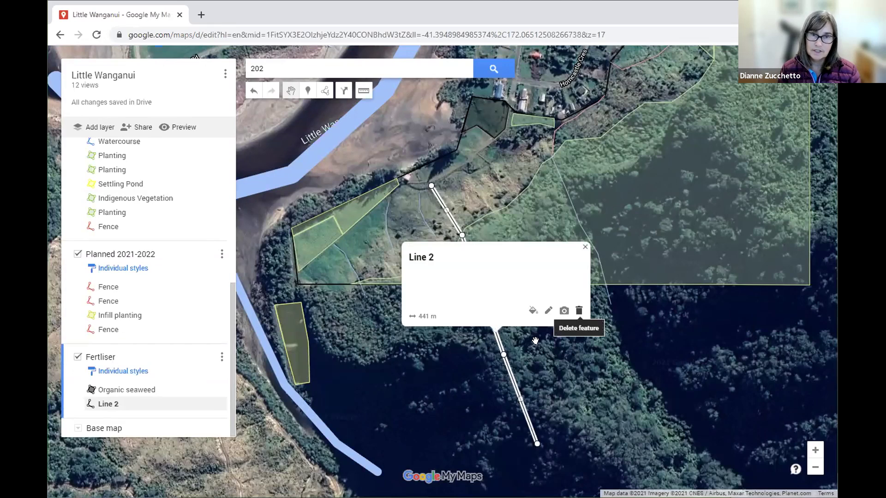
{"action": "left_click", "coordinate": [578, 313]}
Step: Hide the Property layer and reshape the watercourse below the farm track, extending its lower end southeast to the indigenous vegetation edge
{"action": "left_click_drag", "start_coordinate": [484, 409], "coordinate": [483, 426]}
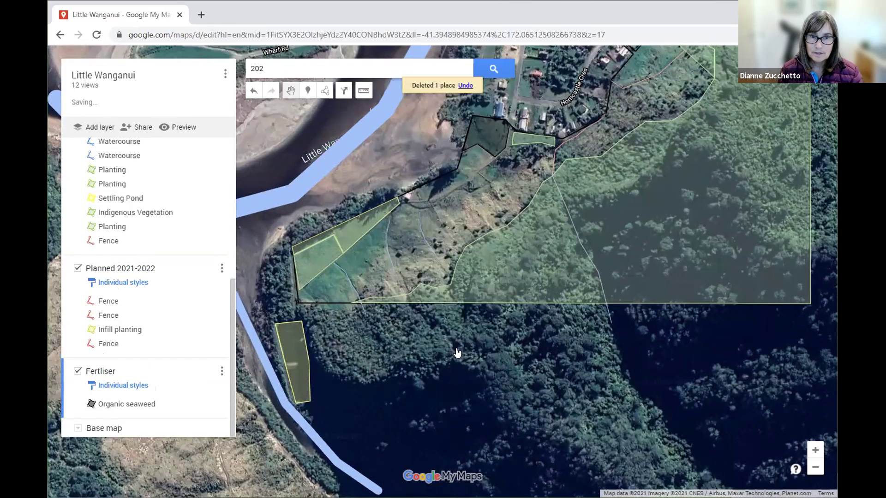
{"action": "left_click_drag", "start_coordinate": [456, 354], "coordinate": [481, 437]}
{"action": "scroll", "coordinate": [453, 324], "scroll_direction": "up", "scroll_amount": 2}
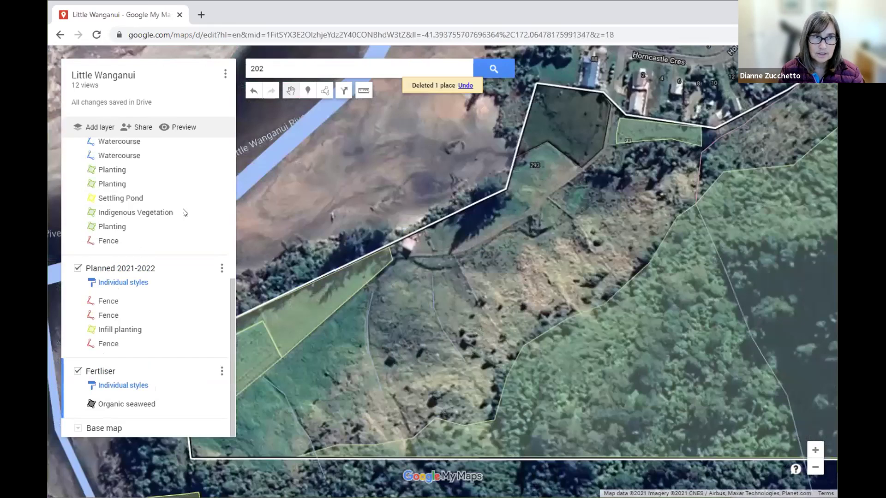
{"action": "scroll", "coordinate": [113, 173], "scroll_direction": "up", "scroll_amount": 5}
{"action": "left_click", "coordinate": [76, 153]}
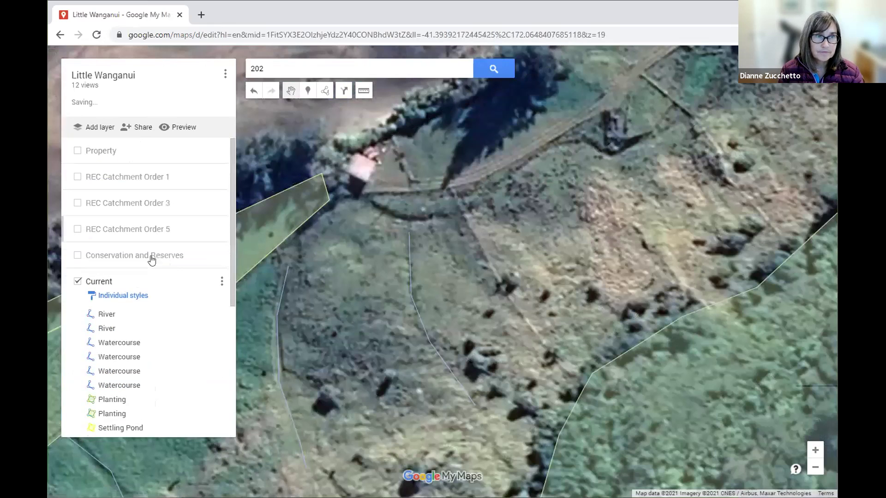
{"action": "scroll", "coordinate": [166, 267], "scroll_direction": "down", "scroll_amount": 4}
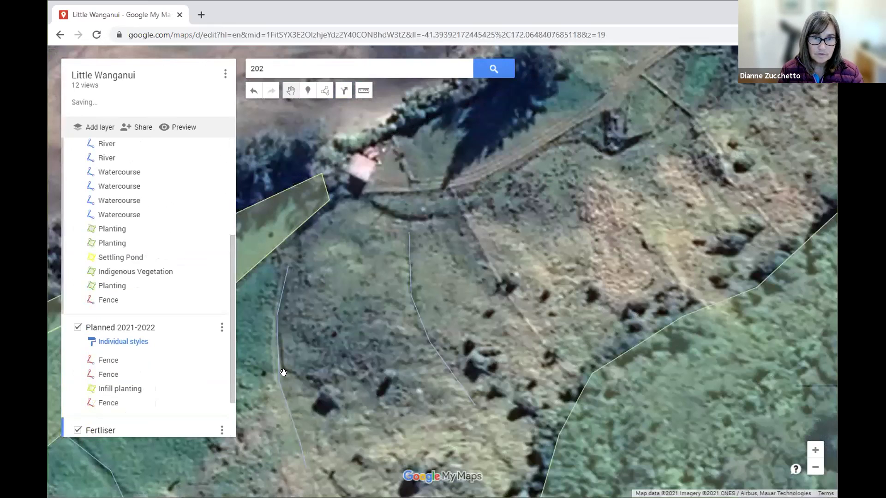
{"action": "left_click", "coordinate": [424, 333]}
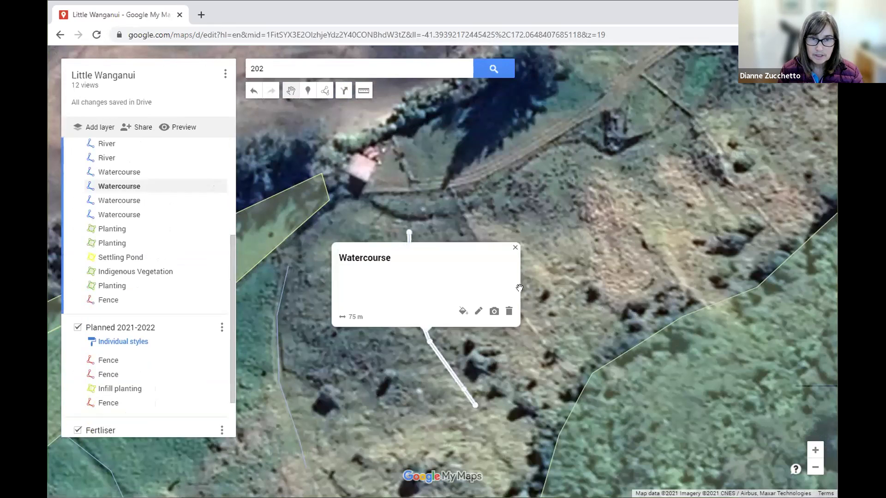
{"action": "left_click_drag", "start_coordinate": [473, 405], "coordinate": [471, 367]}
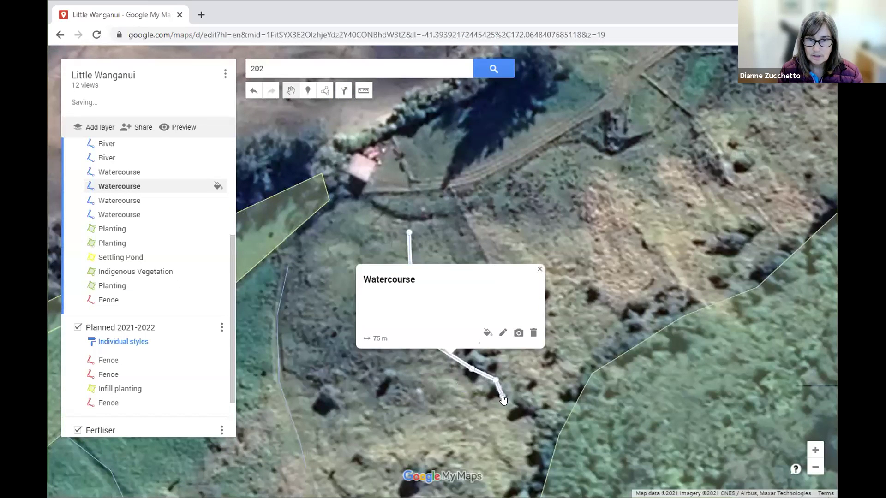
{"action": "left_click_drag", "start_coordinate": [539, 412], "coordinate": [555, 425]}
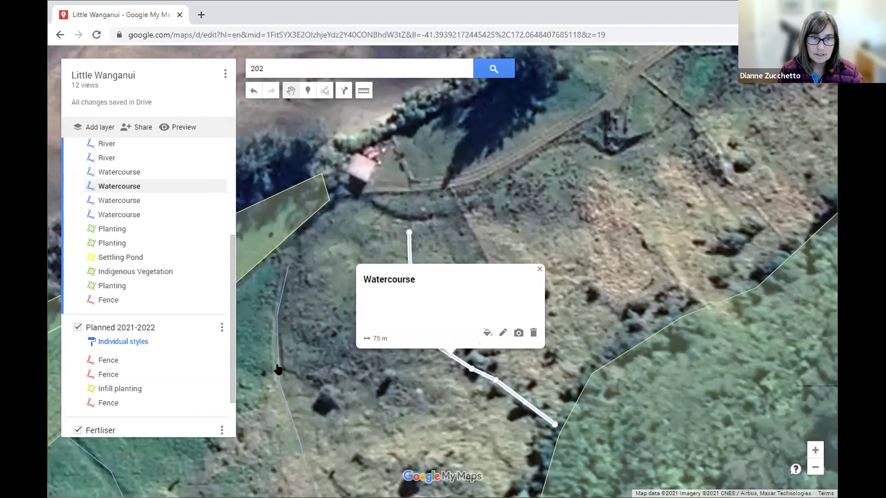
Step: Extend the watercourse east of the long planting strip further south to about 110 m and shift its lower bend slightly east
{"action": "left_click", "coordinate": [297, 428]}
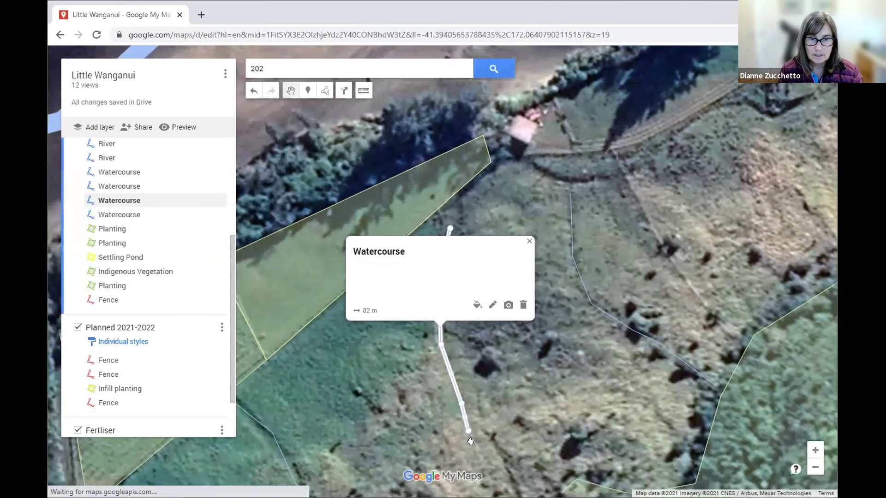
{"action": "left_click_drag", "start_coordinate": [468, 432], "coordinate": [487, 483]}
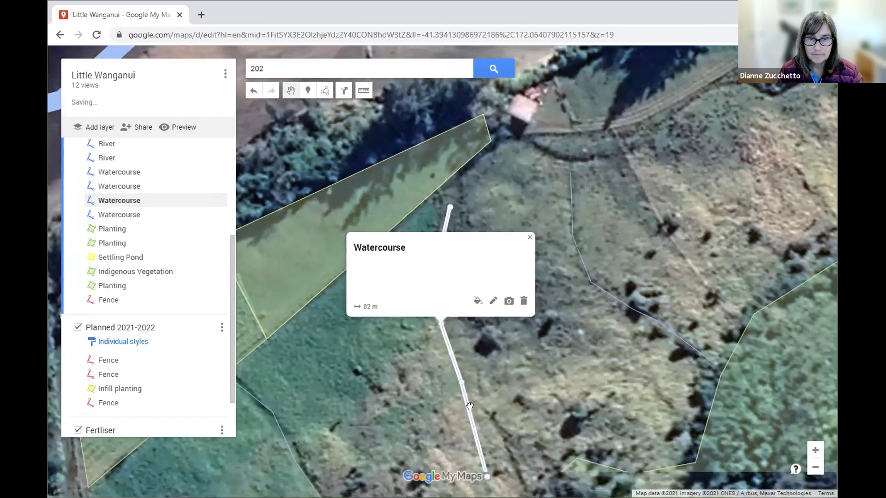
{"action": "left_click_drag", "start_coordinate": [462, 383], "coordinate": [469, 377]}
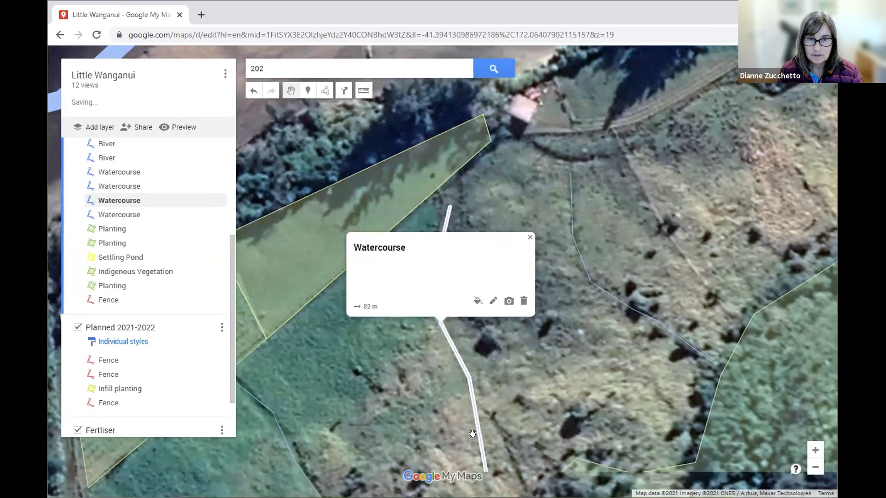
{"action": "left_click", "coordinate": [433, 421]}
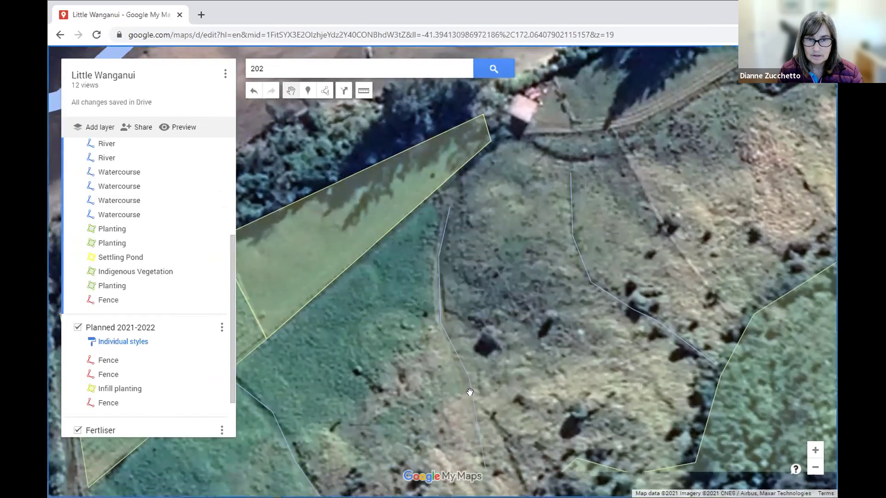
{"action": "left_click", "coordinate": [468, 391]}
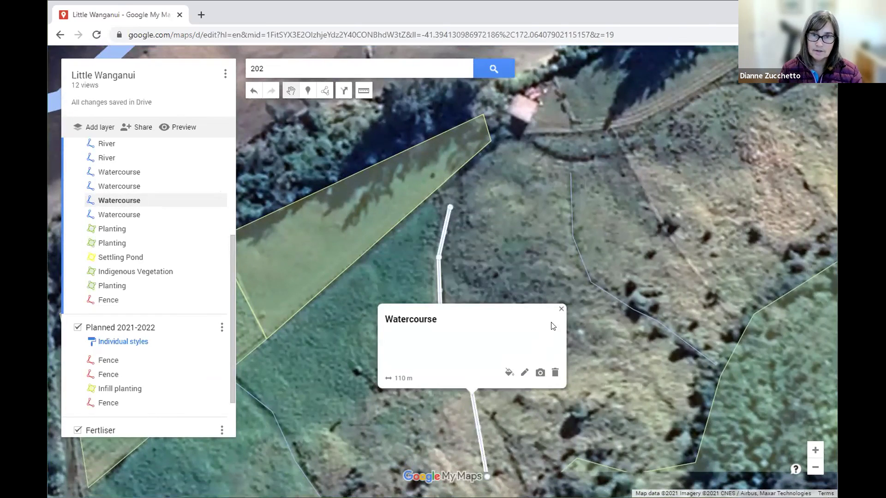
{"action": "left_click", "coordinate": [561, 312]}
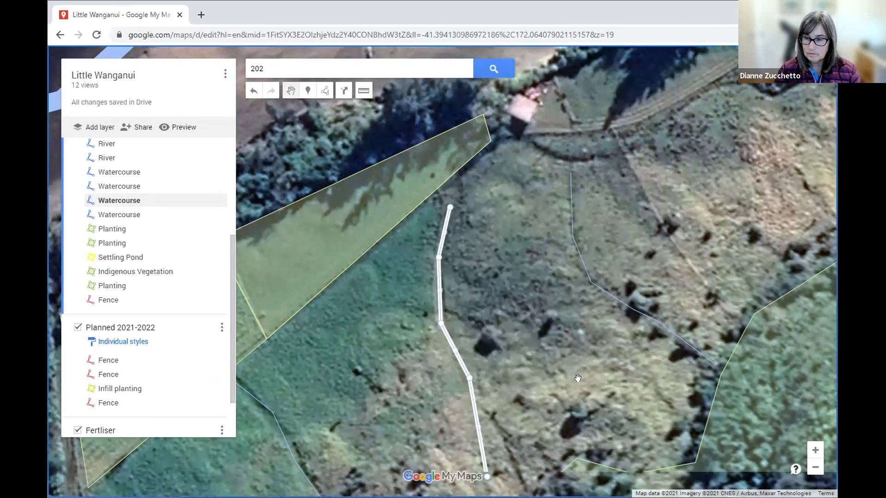
Step: Show the Property layer again
{"action": "scroll", "coordinate": [574, 368], "scroll_direction": "down", "scroll_amount": 3}
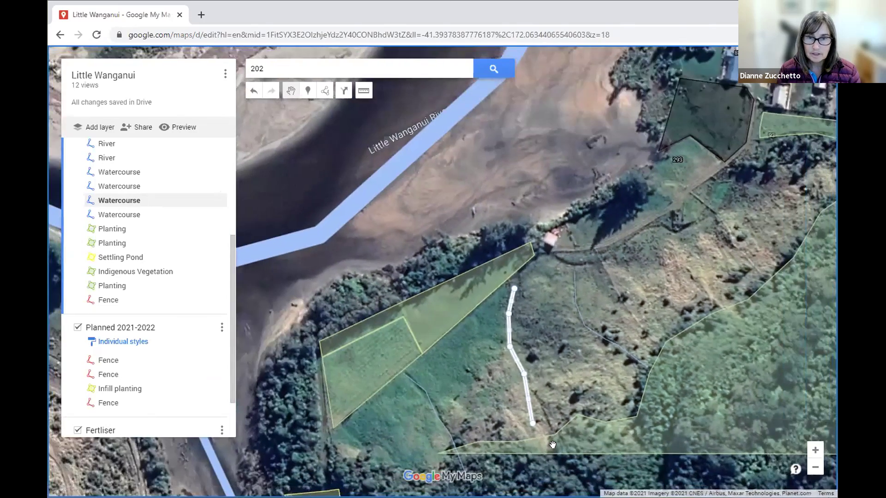
{"action": "scroll", "coordinate": [508, 426], "scroll_direction": "down", "scroll_amount": 1}
{"action": "left_click_drag", "start_coordinate": [509, 426], "coordinate": [465, 412]}
{"action": "scroll", "coordinate": [529, 418], "scroll_direction": "down", "scroll_amount": 1}
{"action": "scroll", "coordinate": [529, 418], "scroll_direction": "down", "scroll_amount": 1}
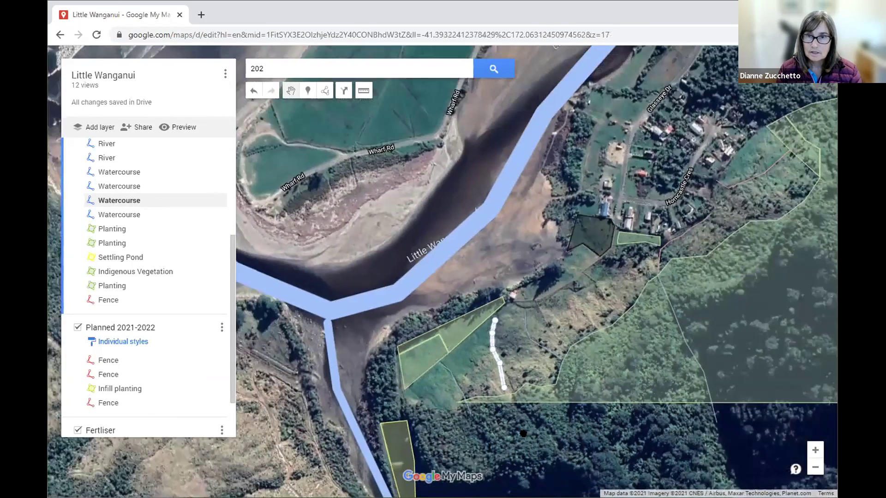
{"action": "left_click_drag", "start_coordinate": [502, 412], "coordinate": [417, 398]}
{"action": "left_click_drag", "start_coordinate": [412, 442], "coordinate": [347, 460]}
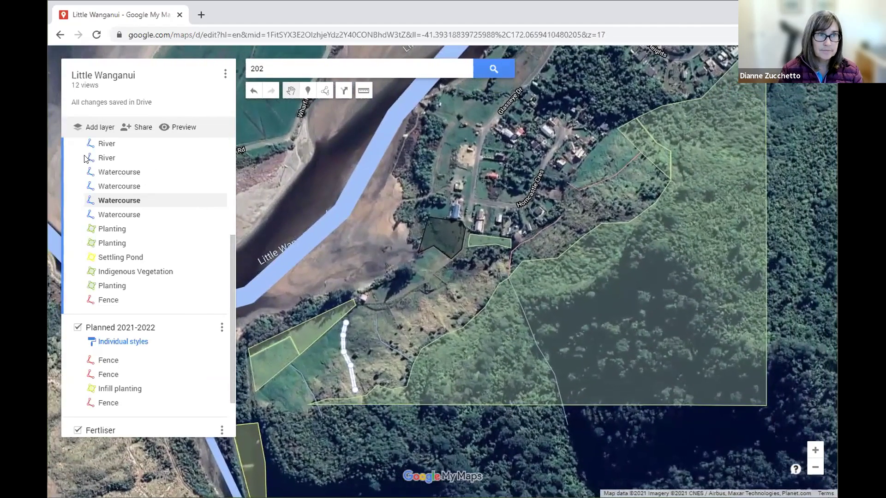
{"action": "scroll", "coordinate": [72, 154], "scroll_direction": "up", "scroll_amount": 5}
{"action": "left_click", "coordinate": [77, 151]}
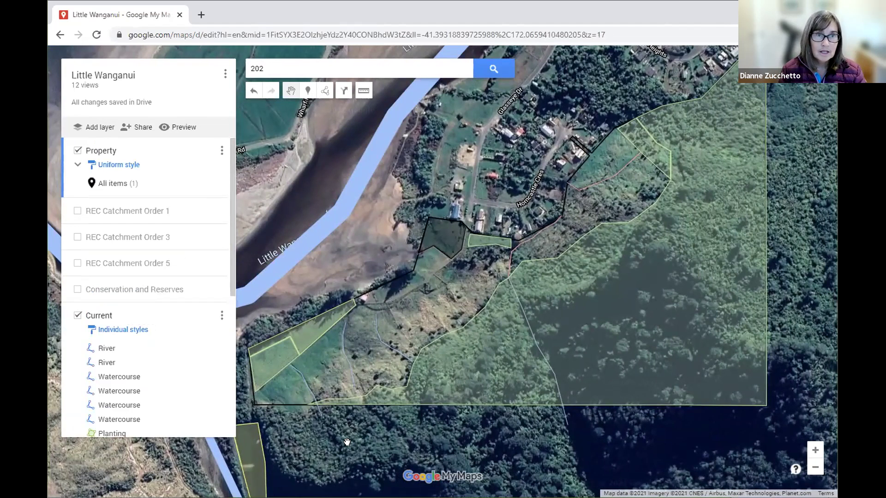
{"action": "left_click_drag", "start_coordinate": [372, 265], "coordinate": [361, 288]}
{"action": "left_click_drag", "start_coordinate": [361, 286], "coordinate": [360, 293]}
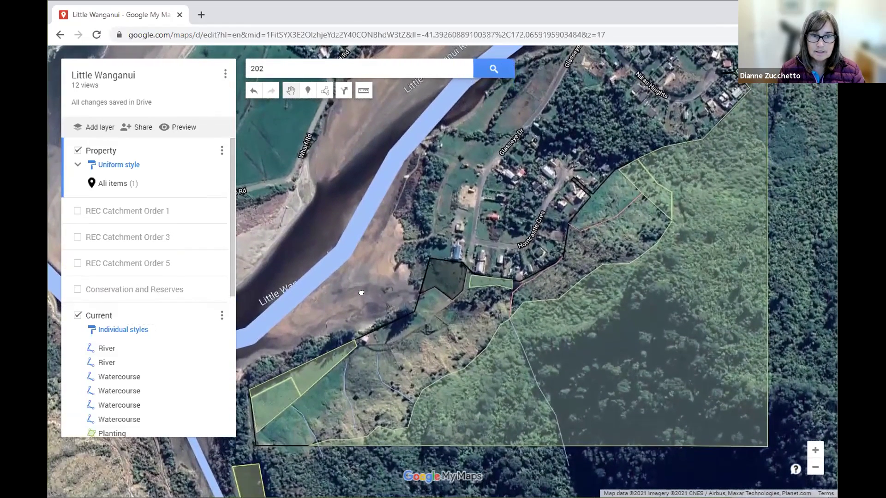
{"action": "left_click", "coordinate": [224, 77]}
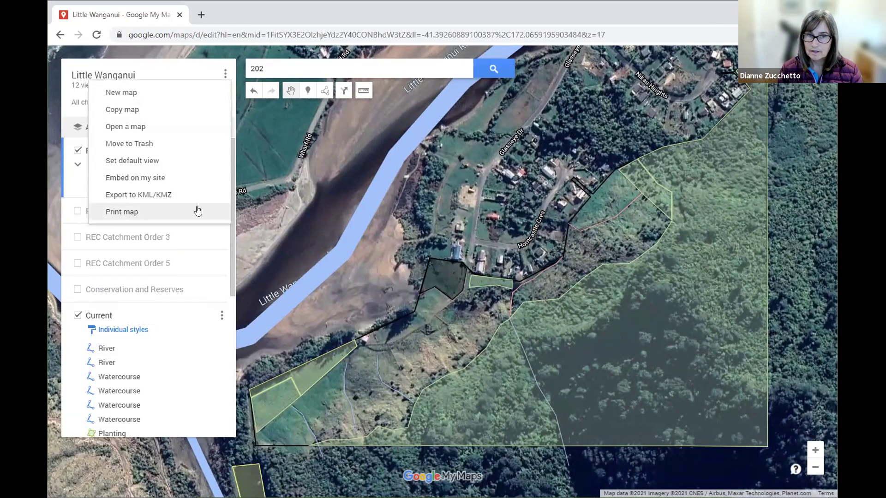
{"action": "left_click", "coordinate": [306, 189]}
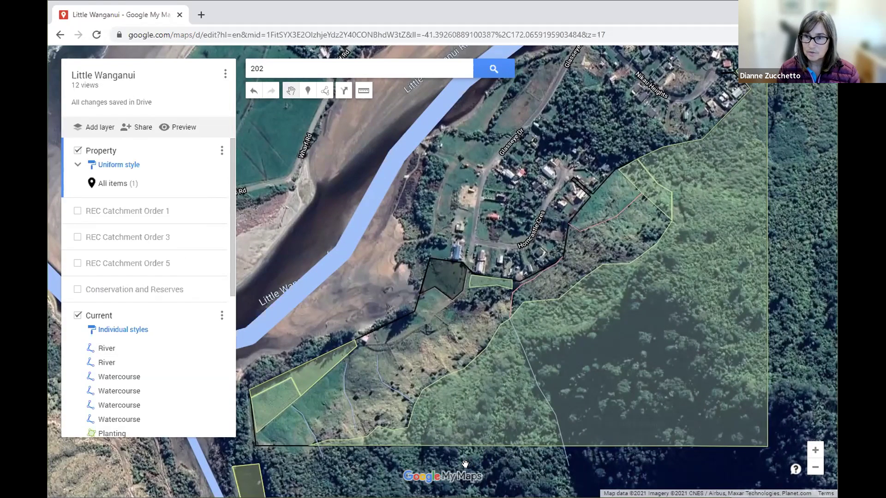
Step: Draw a line about 237 m long in the Current layer, following the farm track from the paddock's northeast corner to the planting strip's tip
{"action": "left_click_drag", "start_coordinate": [392, 463], "coordinate": [433, 451]}
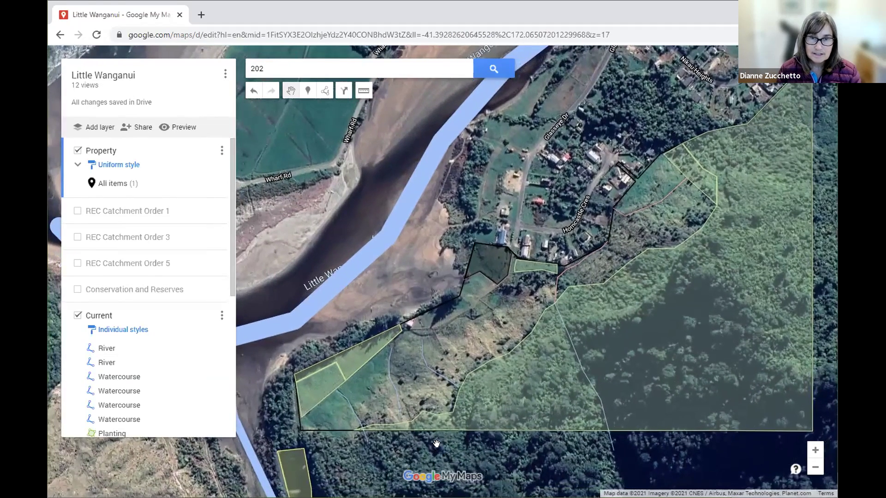
{"action": "left_click_drag", "start_coordinate": [391, 263], "coordinate": [408, 280]}
{"action": "scroll", "coordinate": [511, 327], "scroll_direction": "up", "scroll_amount": 1}
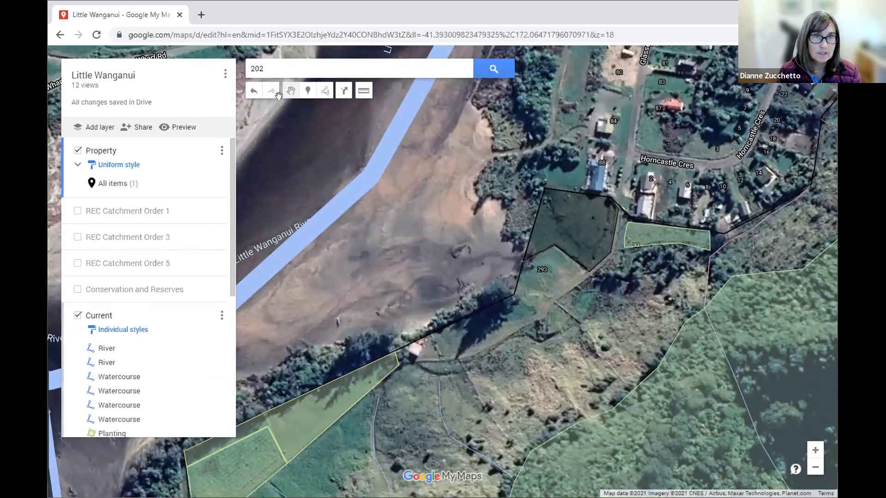
{"action": "left_click", "coordinate": [326, 90]}
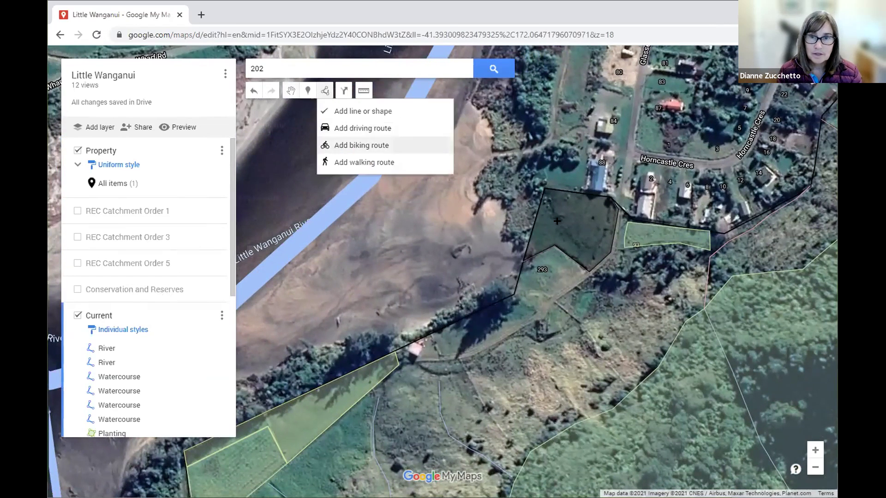
{"action": "left_click", "coordinate": [620, 215]}
{"action": "left_click", "coordinate": [613, 257]}
{"action": "left_click", "coordinate": [549, 303]}
{"action": "left_click", "coordinate": [535, 317]}
{"action": "left_click", "coordinate": [484, 348]}
{"action": "left_click", "coordinate": [448, 359]}
{"action": "left_click", "coordinate": [403, 364]}
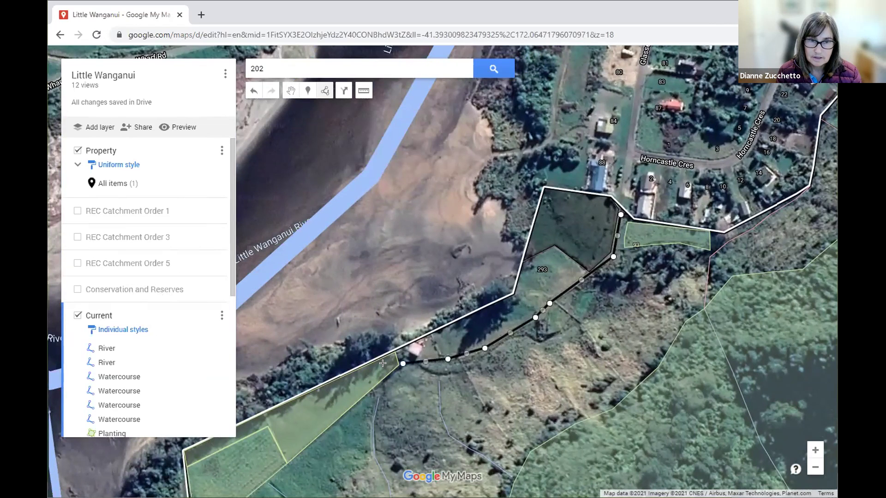
{"action": "double_click", "coordinate": [385, 365]}
Step: Name the line "Farm Track", save it and set its colour to light grey
{"action": "type", "text": "Fa"}
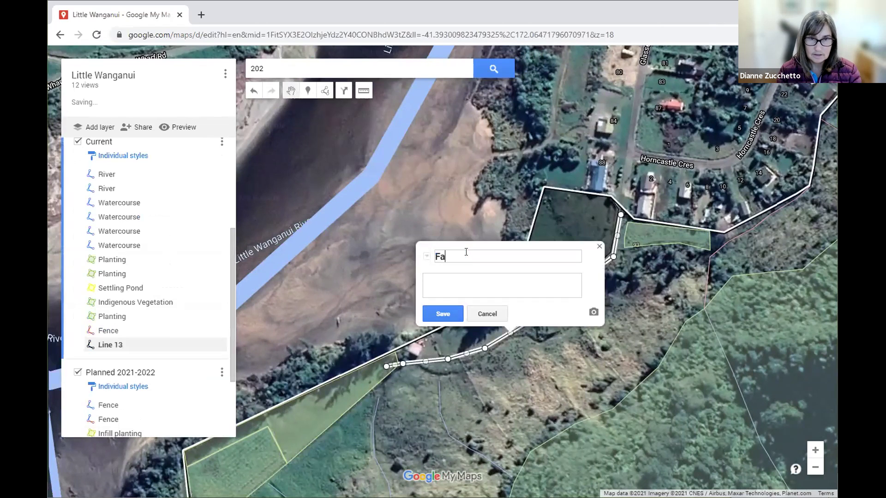
{"action": "type", "text": "rm Track"}
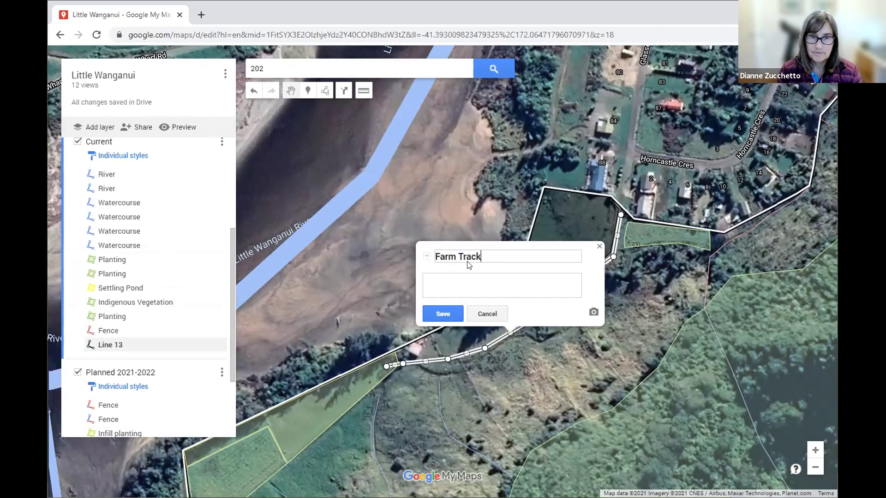
{"action": "left_click", "coordinate": [443, 314]}
{"action": "left_click", "coordinate": [545, 311]}
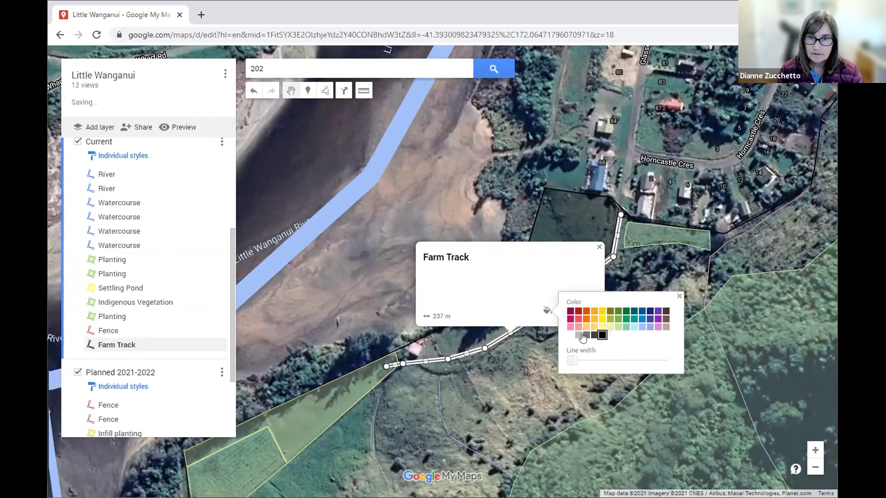
{"action": "left_click", "coordinate": [578, 335]}
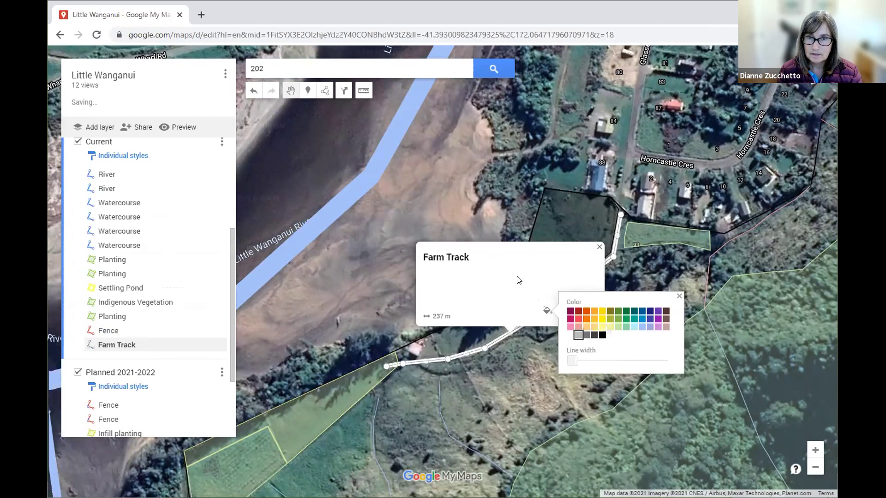
Step: Close the farm track's details and hide the Property layer
{"action": "left_click", "coordinate": [379, 262]}
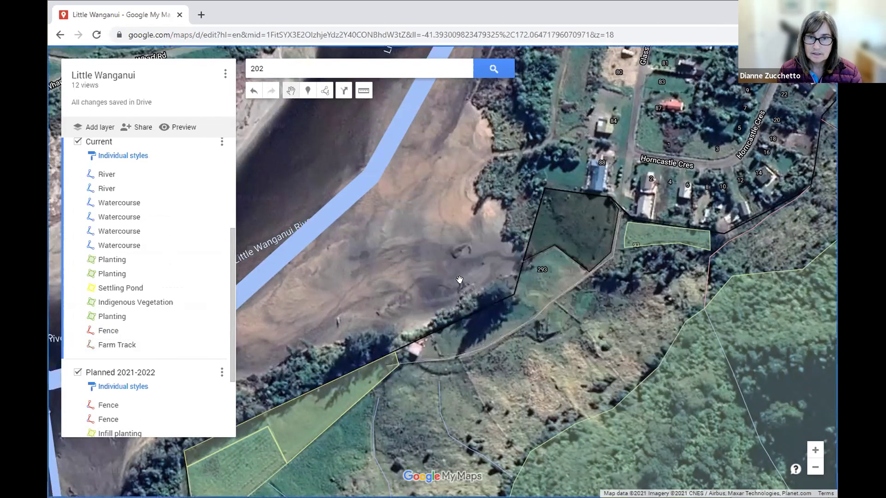
{"action": "left_click", "coordinate": [479, 351]}
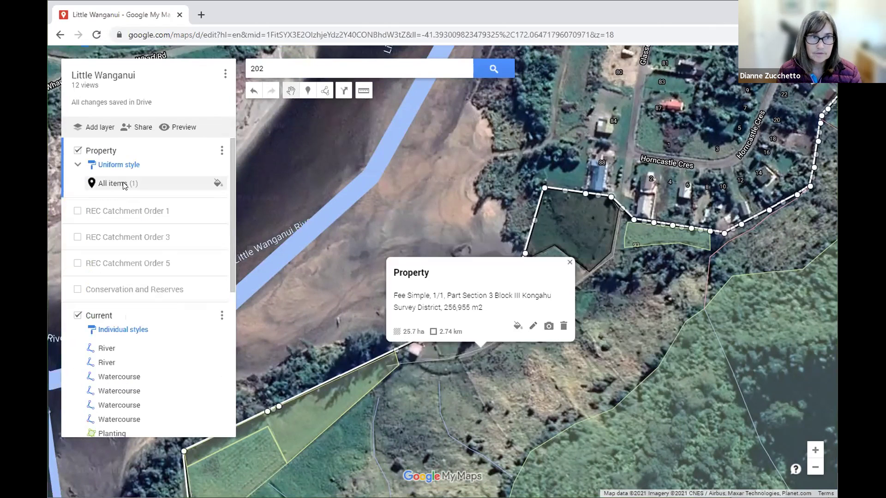
{"action": "left_click", "coordinate": [78, 150]}
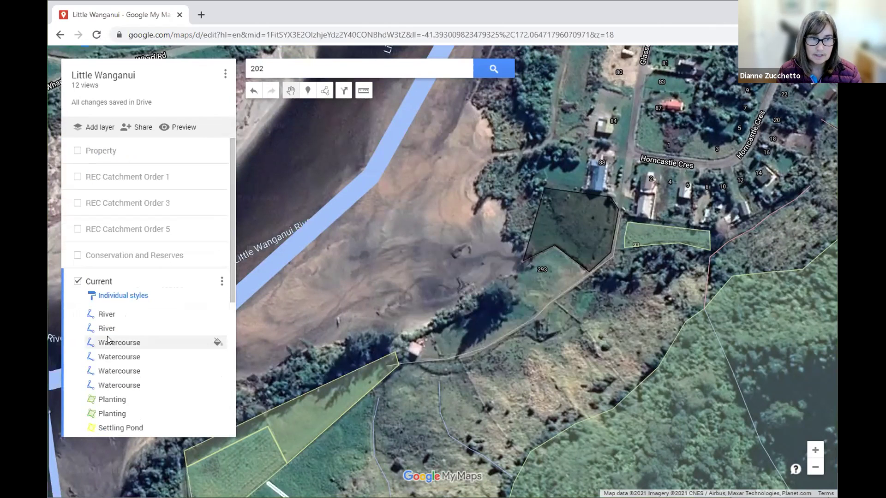
Step: Increase the line width of the Farm Track line slightly
{"action": "left_click", "coordinate": [457, 353]}
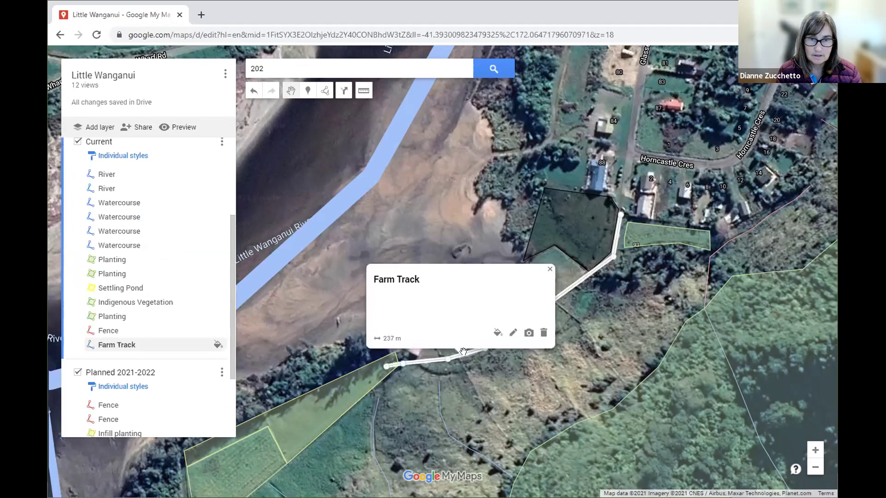
{"action": "left_click", "coordinate": [498, 333]}
{"action": "left_click_drag", "start_coordinate": [525, 381], "coordinate": [546, 383]}
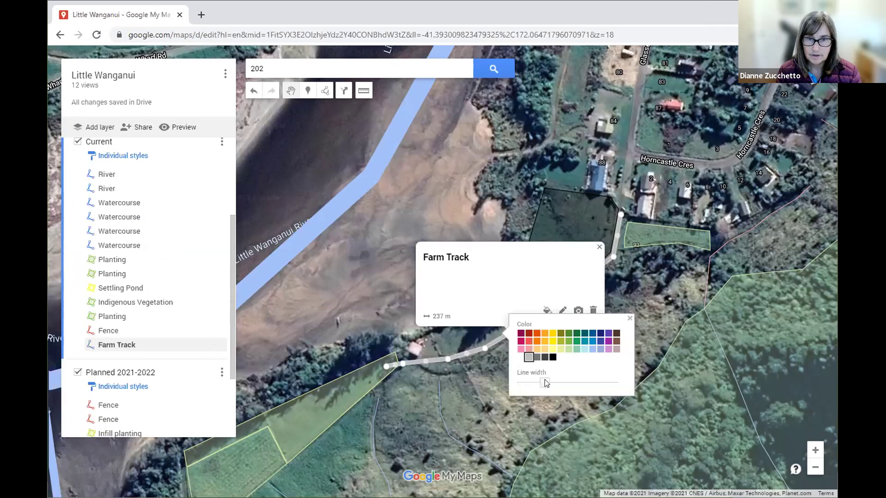
{"action": "left_click", "coordinate": [370, 288]}
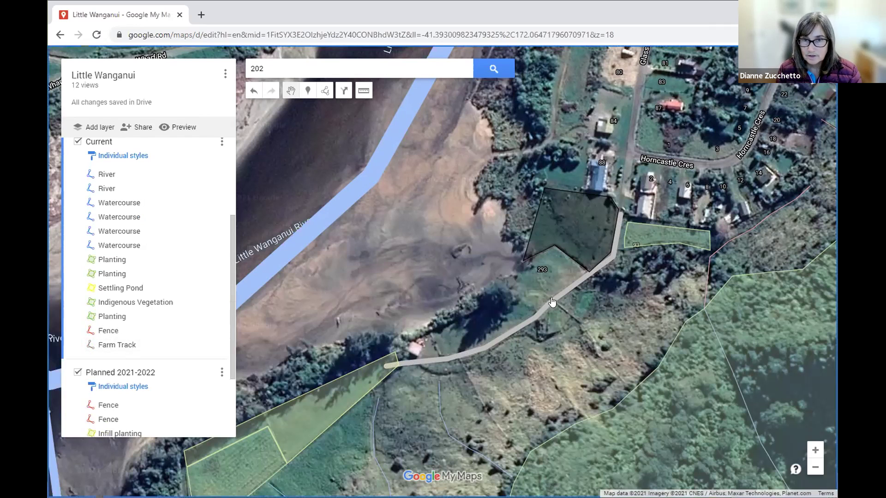
Step: Place a marker midway along the farm track in the Current layer, name it "Stock Crossing" and save it
{"action": "left_click", "coordinate": [308, 90]}
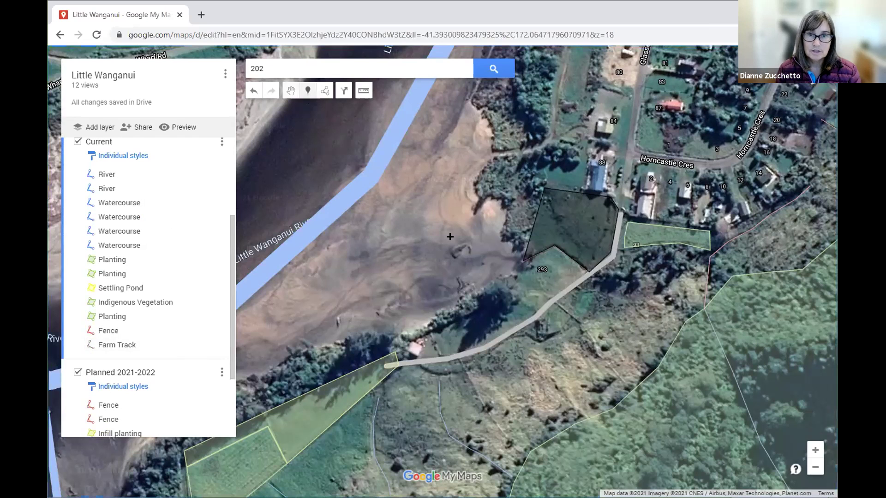
{"action": "left_click", "coordinate": [550, 296]}
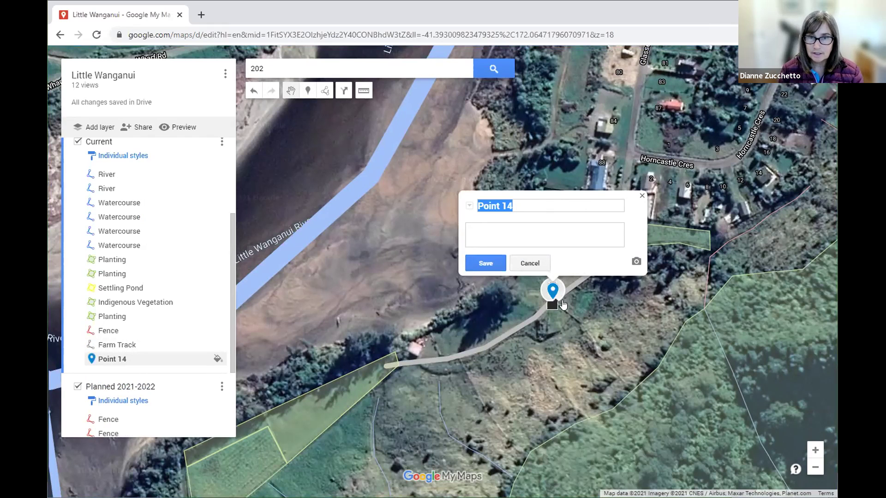
{"action": "left_click", "coordinate": [524, 204]}
{"action": "left_click_drag", "start_coordinate": [524, 203], "coordinate": [475, 205]}
{"action": "type", "text": "Stock Crossing"}
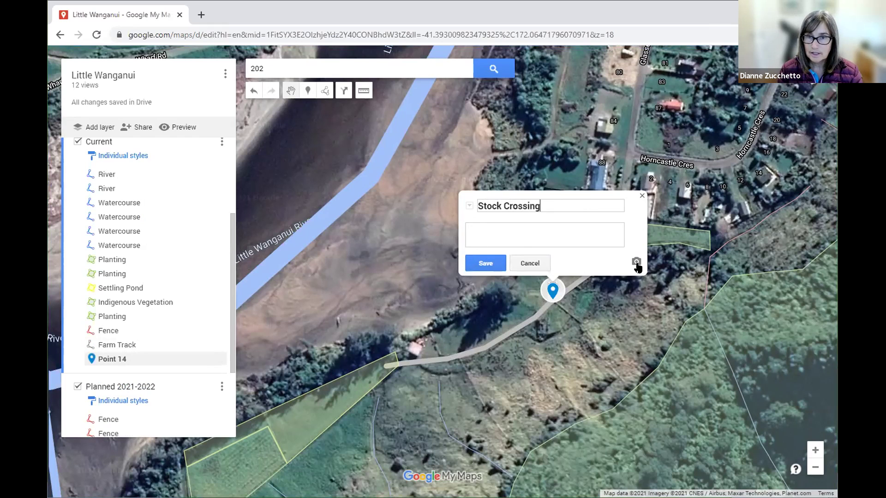
{"action": "left_click", "coordinate": [487, 263]}
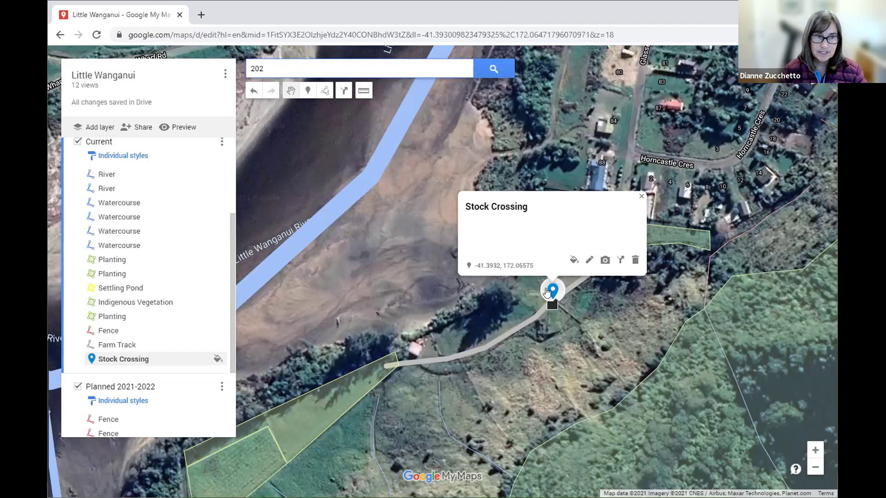
Step: Give the Stock Crossing marker the cow icon and the yellow colour RGB (255, 234, 0)
{"action": "left_click", "coordinate": [572, 261]}
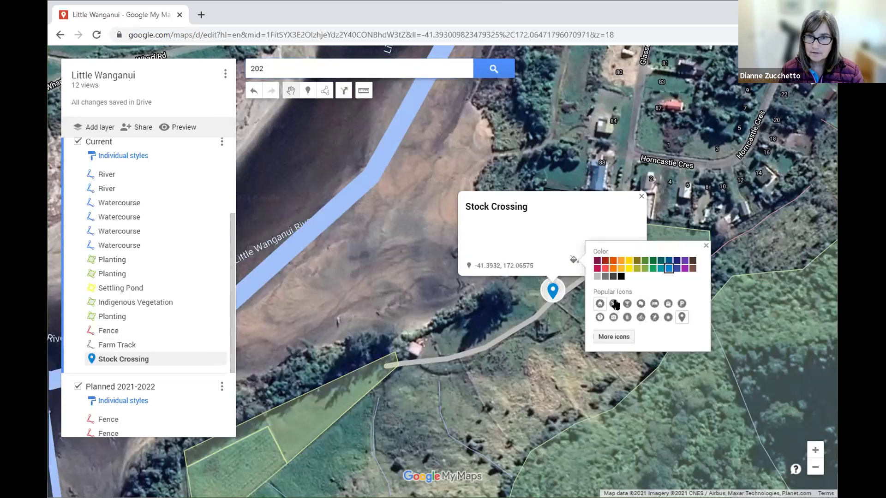
{"action": "left_click", "coordinate": [611, 333]}
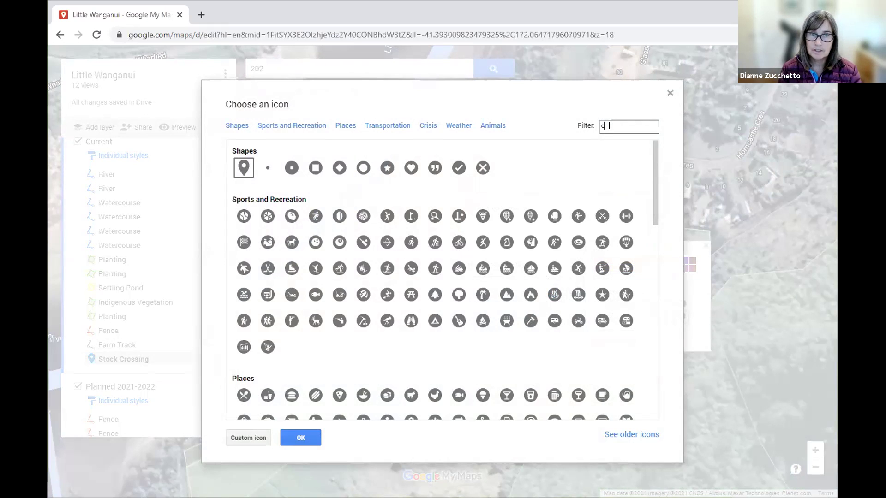
{"action": "type", "text": "ow"}
{"action": "left_click", "coordinate": [243, 327]}
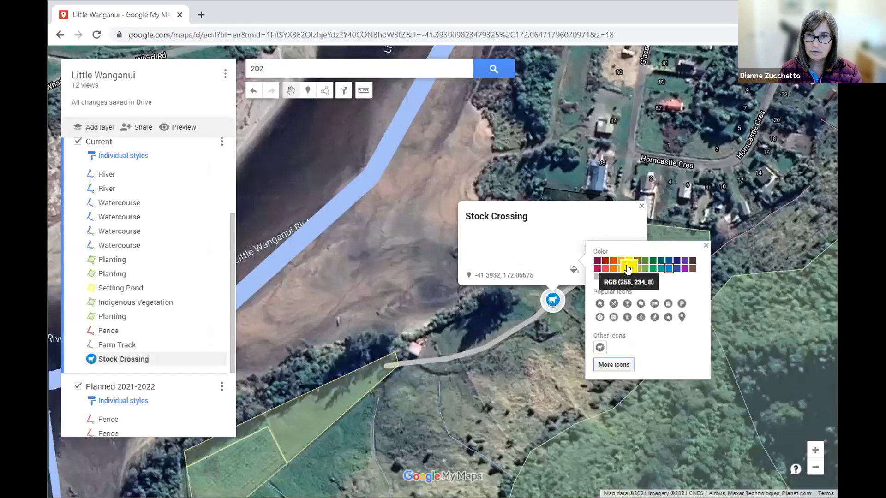
{"action": "left_click", "coordinate": [628, 272]}
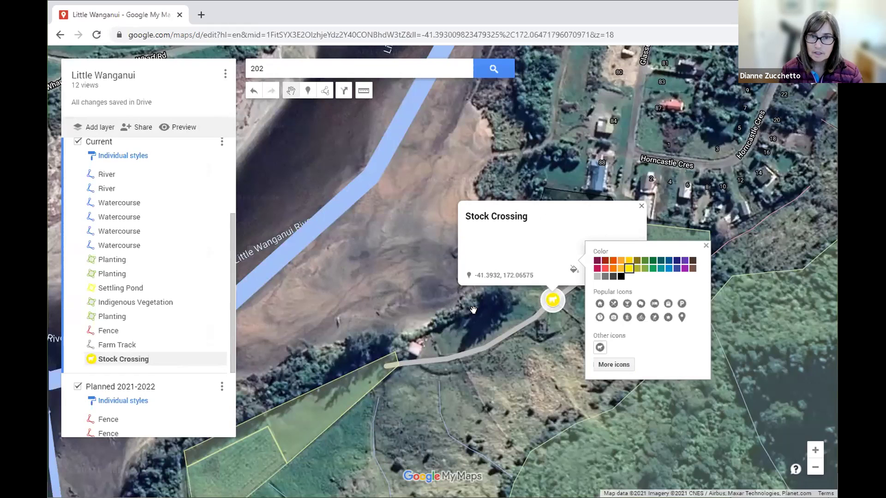
{"action": "left_click", "coordinate": [472, 310]}
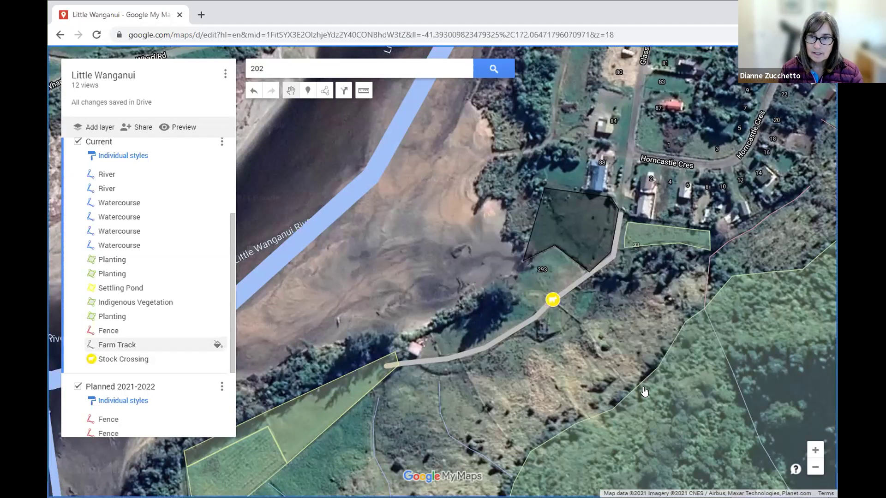
Step: Place a marker on the riverbank north of the long planting strip, name it "Water Testing" with the description "2021 - result" and save it
{"action": "left_click_drag", "start_coordinate": [621, 431], "coordinate": [657, 354]}
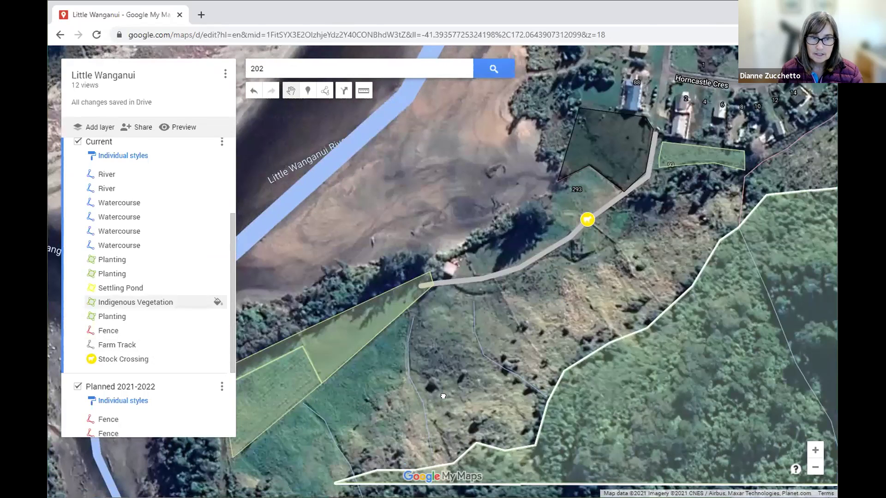
{"action": "left_click_drag", "start_coordinate": [343, 447], "coordinate": [408, 370]}
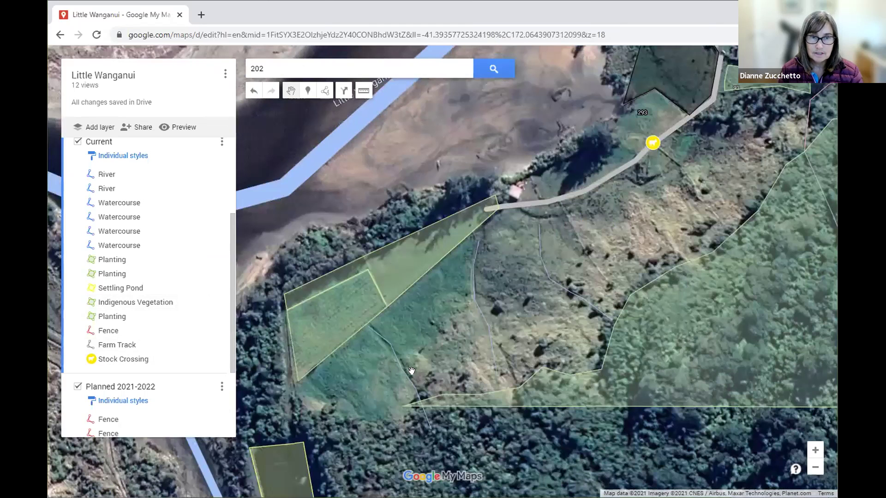
{"action": "left_click_drag", "start_coordinate": [322, 286], "coordinate": [435, 270]}
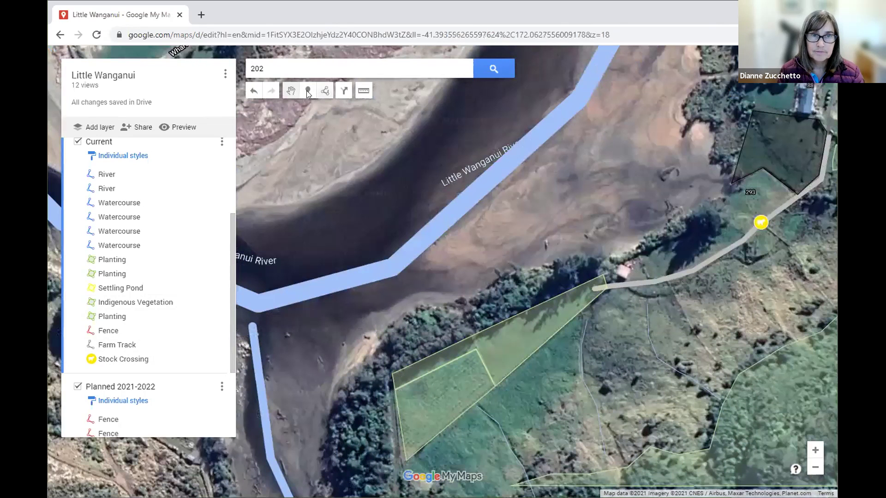
{"action": "left_click", "coordinate": [307, 92]}
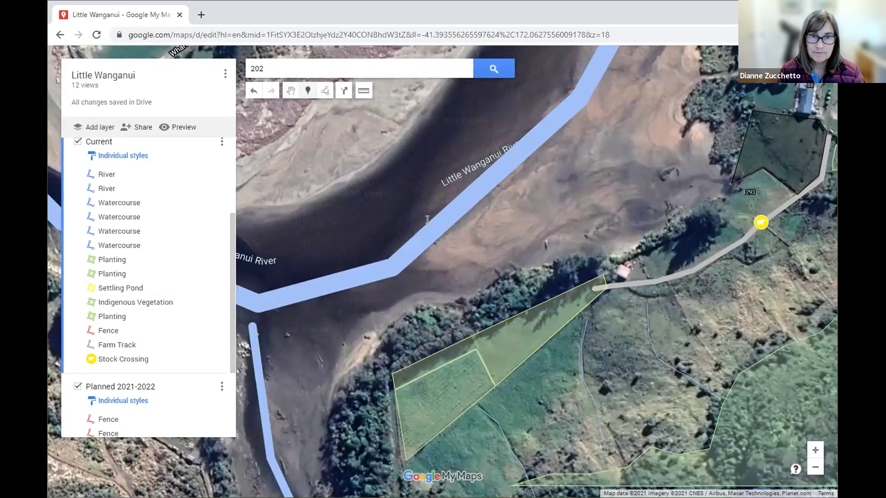
{"action": "left_click", "coordinate": [453, 287]}
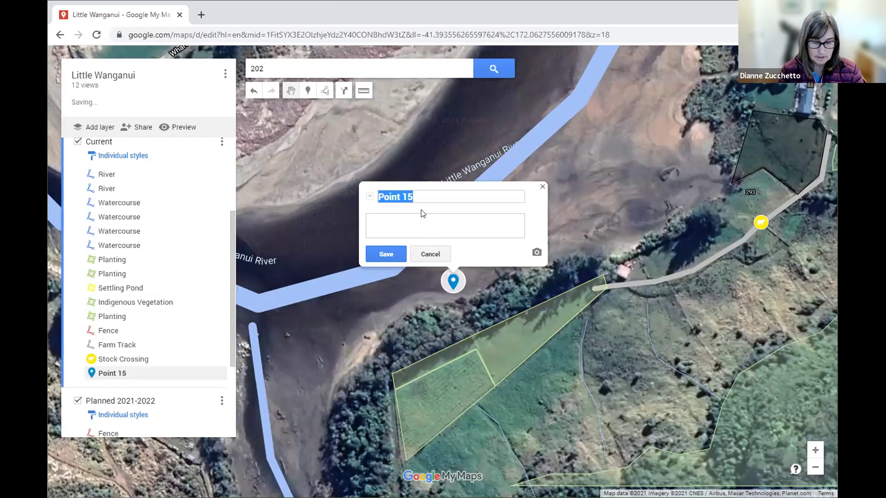
{"action": "left_click_drag", "start_coordinate": [391, 196], "coordinate": [377, 197]}
{"action": "type", "text": "Water Testing"}
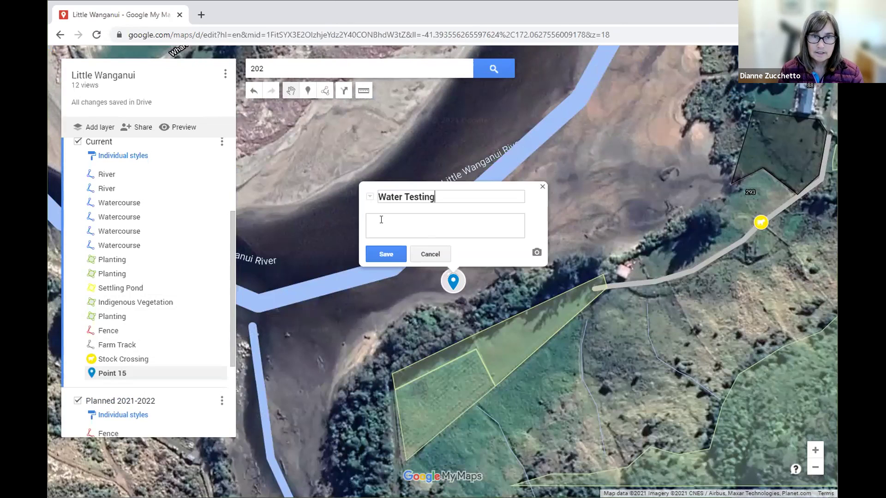
{"action": "type", "text": "200"}
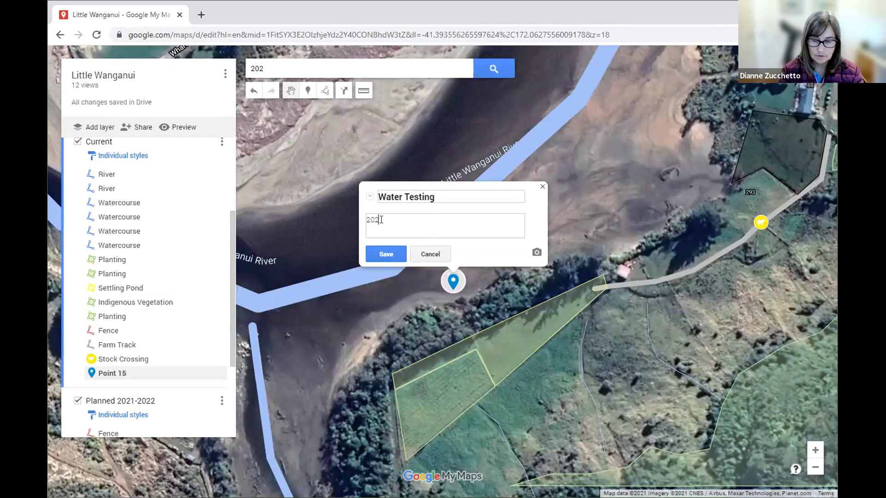
{"action": "type", "text": "1 - result"}
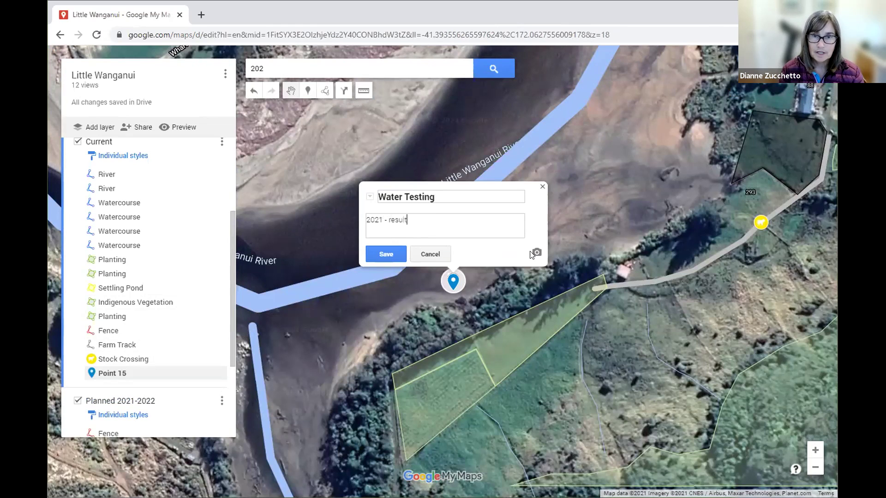
{"action": "left_click", "coordinate": [385, 254]}
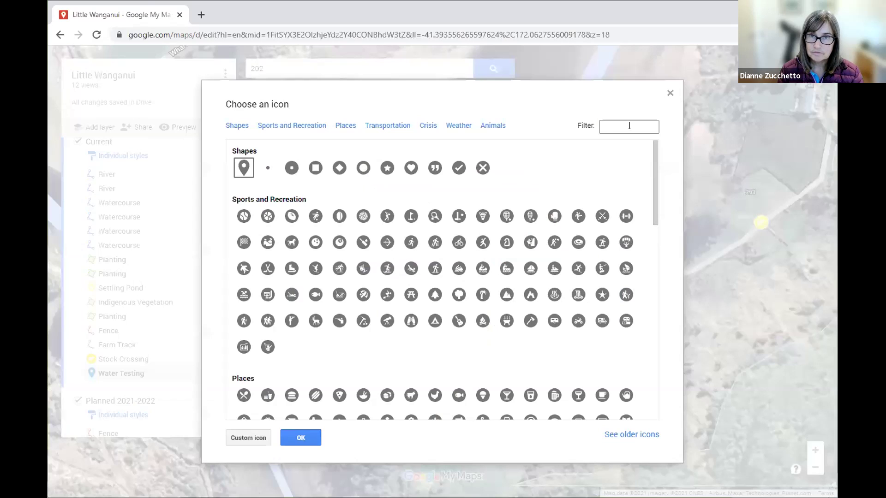
Step: Filter the icons for "test" and "water", and give the Water Testing marker the water icon from Sports and Recreation
{"action": "left_click", "coordinate": [629, 125]}
{"action": "type", "text": "test"}
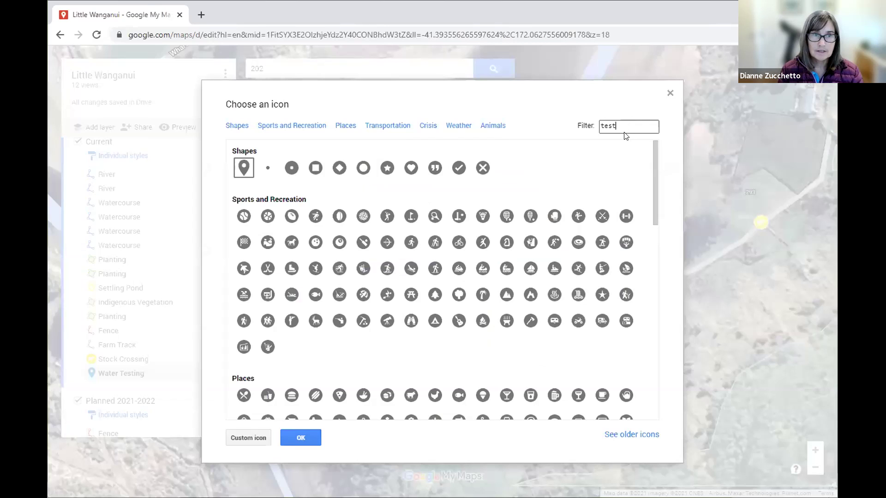
{"action": "key", "text": "ctrl+a"}
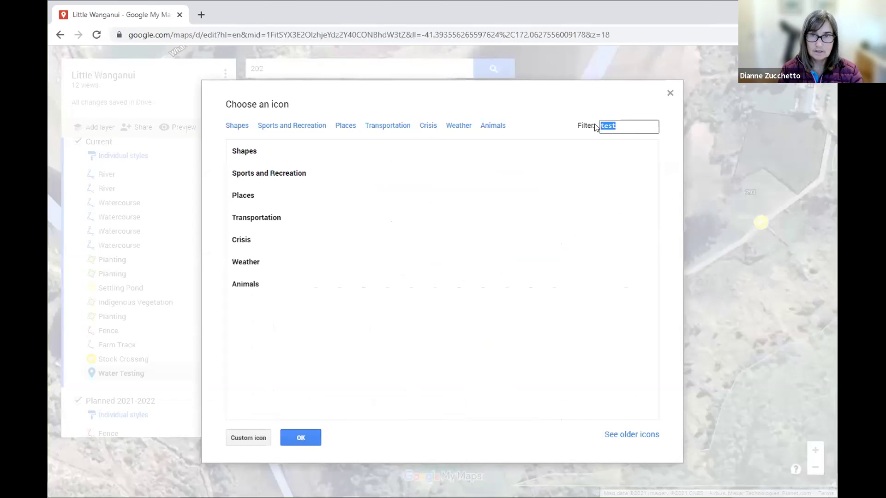
{"action": "type", "text": "water"}
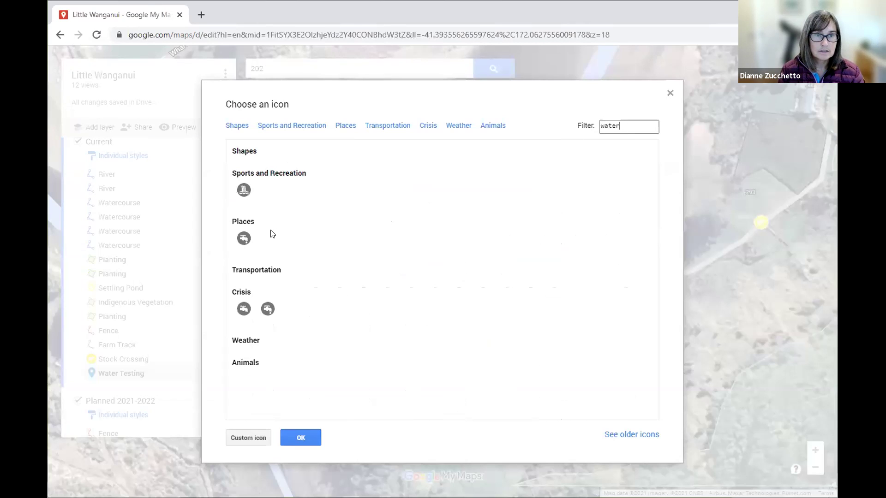
{"action": "left_click", "coordinate": [243, 191]}
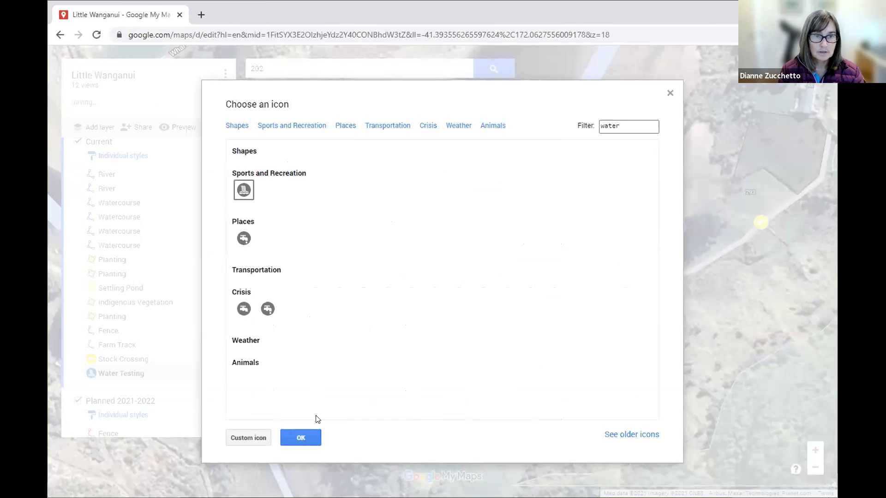
{"action": "left_click", "coordinate": [304, 434]}
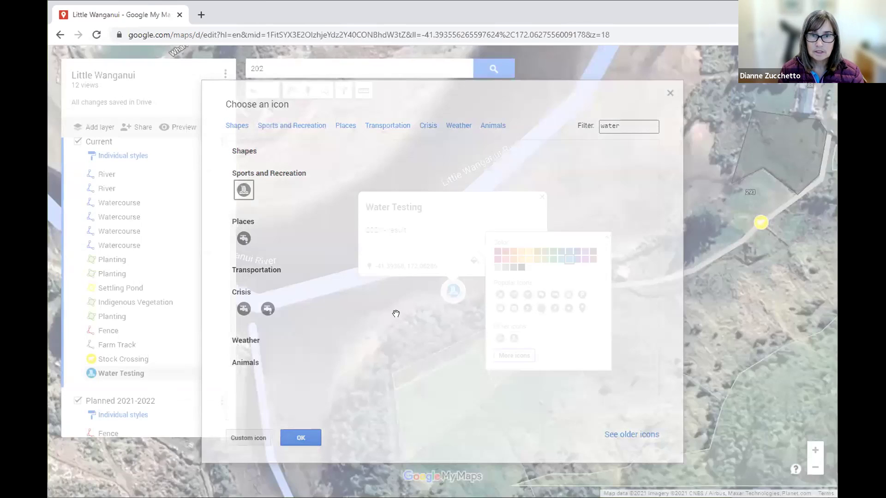
{"action": "left_click", "coordinate": [383, 318]}
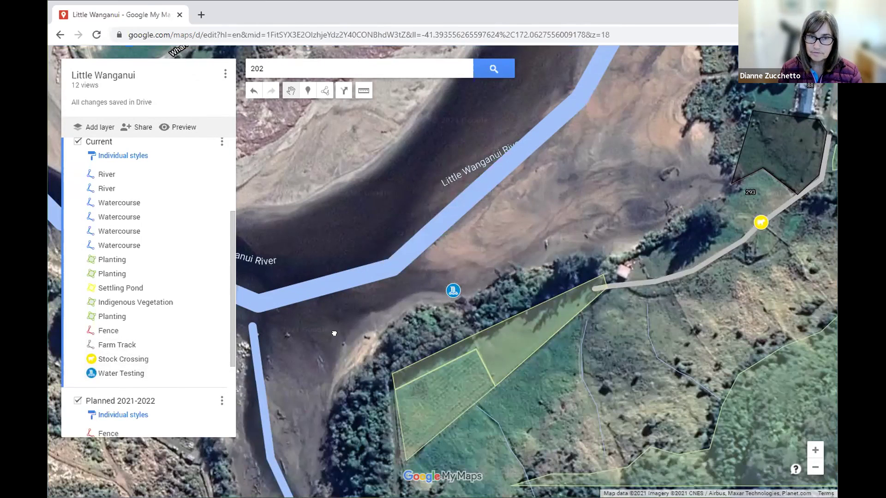
Step: In the Planned 2021-2022 layer, place a marker on the river branch northwest of the small riverside block, name it "Water test" and save it
{"action": "left_click_drag", "start_coordinate": [334, 333], "coordinate": [334, 300]}
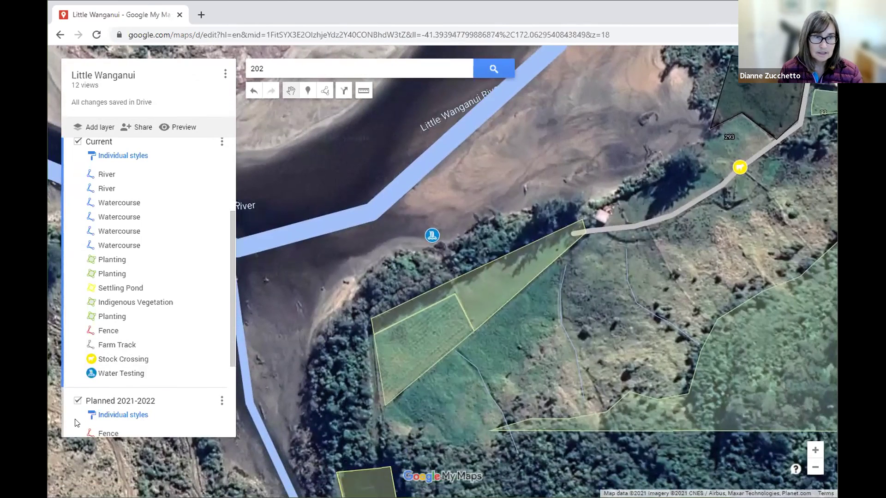
{"action": "scroll", "coordinate": [69, 408], "scroll_direction": "down", "scroll_amount": 2}
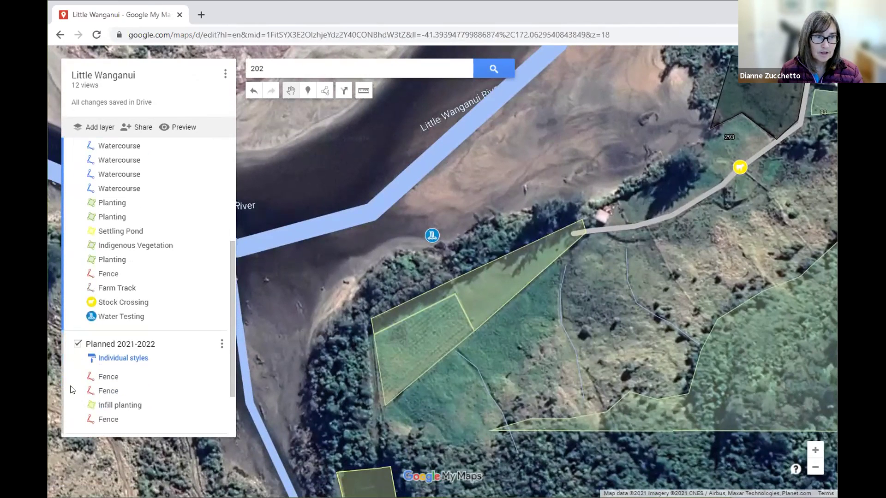
{"action": "left_click_drag", "start_coordinate": [319, 425], "coordinate": [337, 341]}
{"action": "left_click_drag", "start_coordinate": [325, 441], "coordinate": [328, 356]}
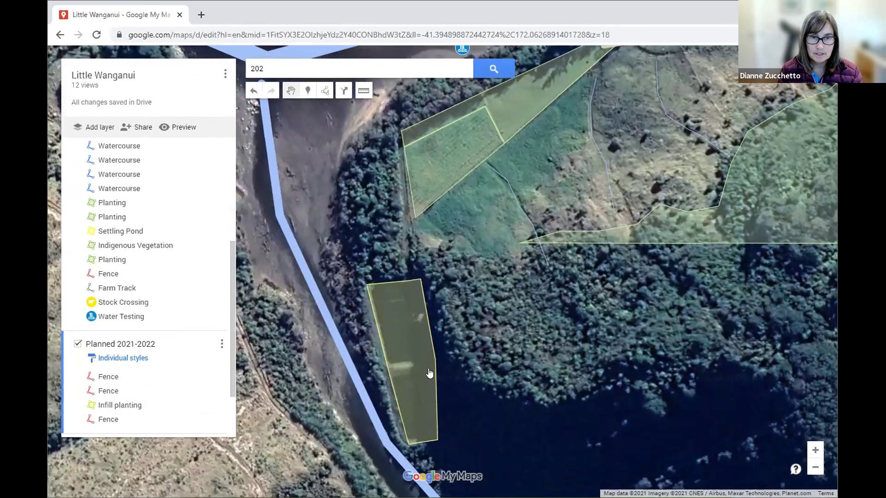
{"action": "left_click_drag", "start_coordinate": [406, 370], "coordinate": [408, 354]}
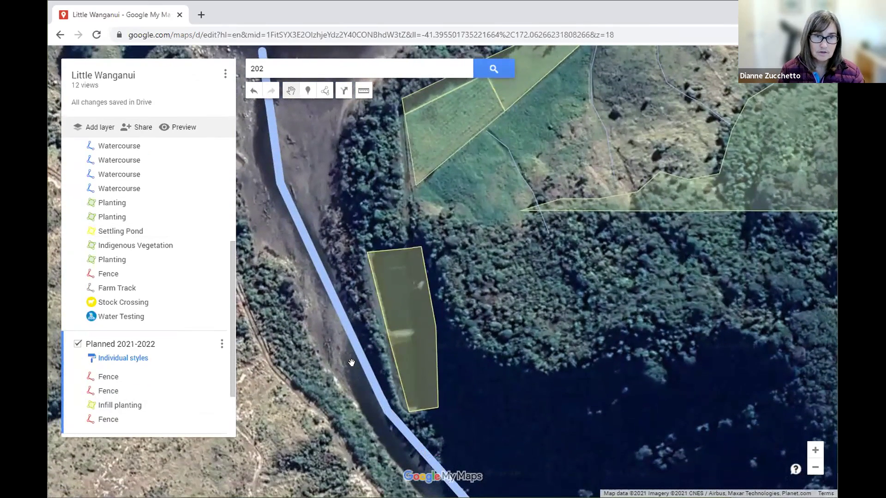
{"action": "left_click", "coordinate": [307, 91]}
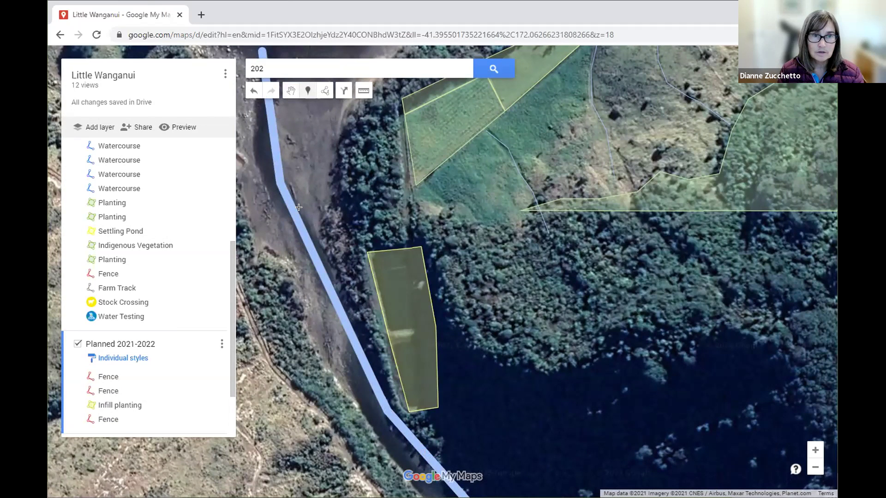
{"action": "left_click", "coordinate": [298, 206]}
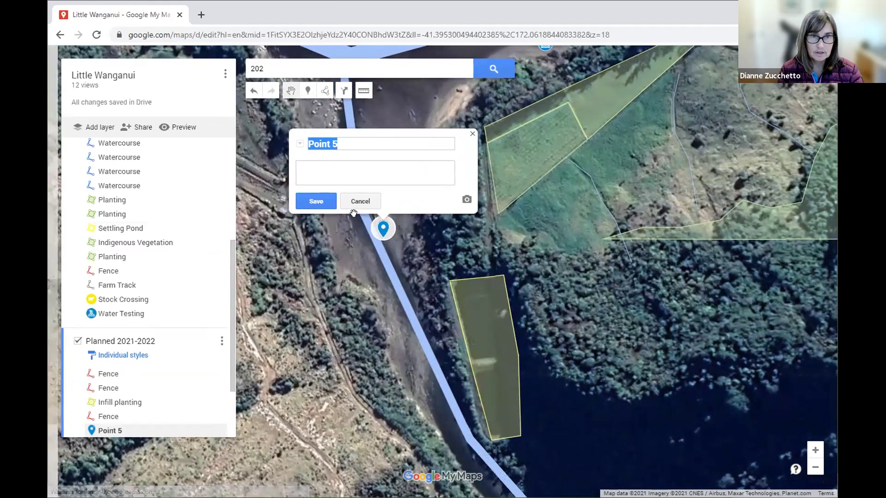
{"action": "left_click_drag", "start_coordinate": [356, 143], "coordinate": [308, 142]}
{"action": "type", "text": "Water test"}
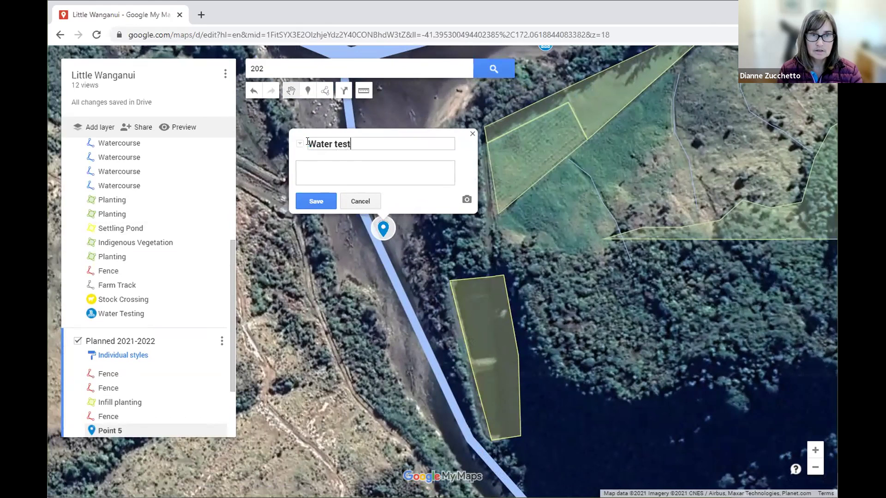
{"action": "left_click", "coordinate": [322, 199]}
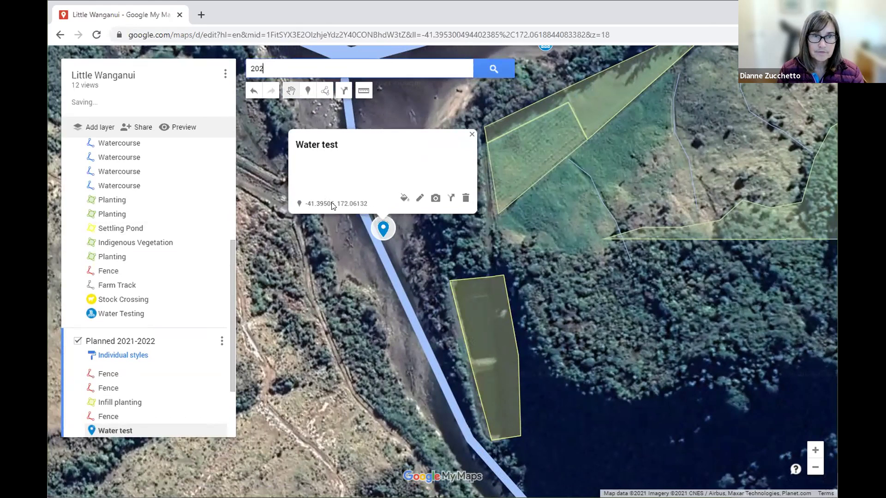
Step: Give the new Water test marker the same water icon as the Water Testing marker
{"action": "left_click", "coordinate": [404, 198]}
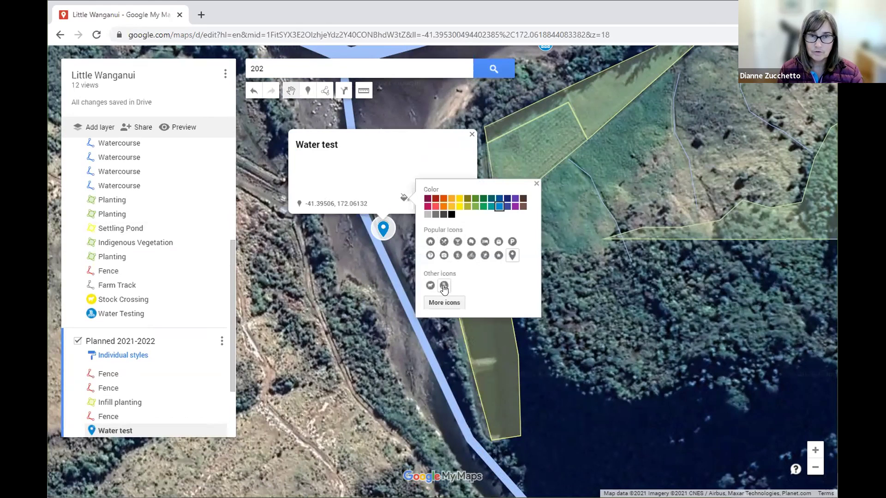
{"action": "left_click", "coordinate": [443, 286]}
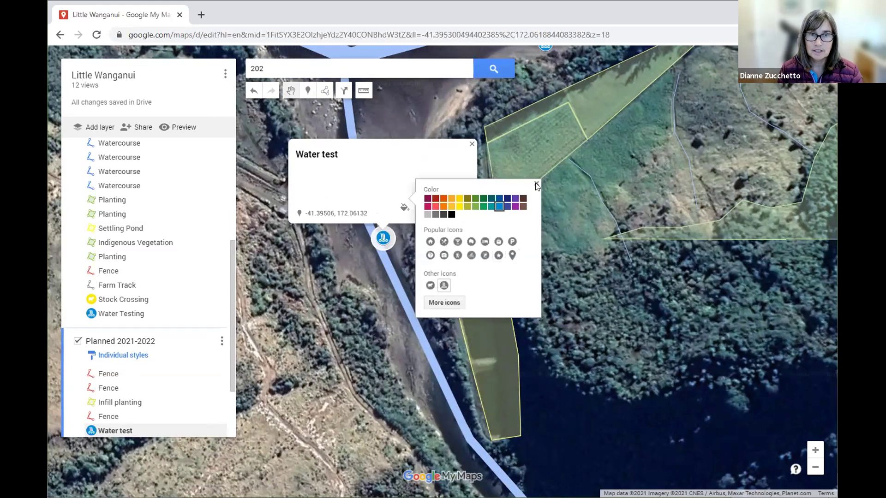
{"action": "left_click", "coordinate": [536, 186]}
Step: Place a second marker on the river branch southeast of the small riverside block, name it "Water test" and save it
{"action": "left_click_drag", "start_coordinate": [382, 348], "coordinate": [371, 294]}
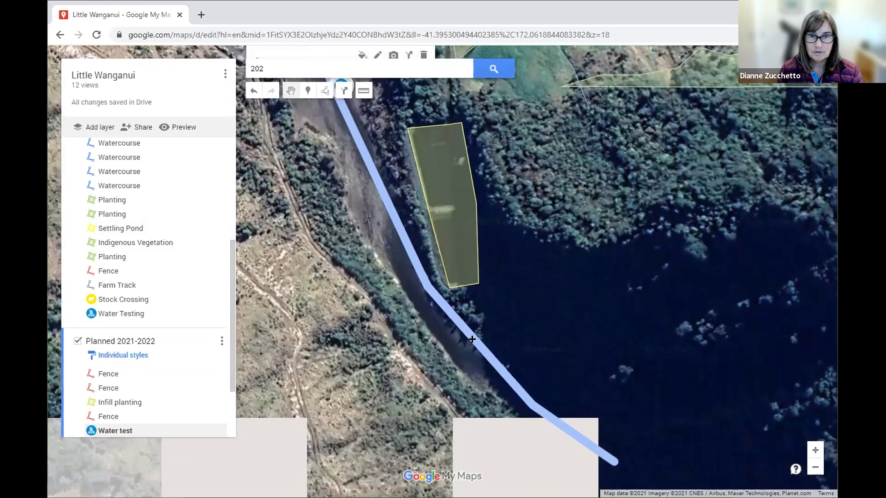
{"action": "left_click", "coordinate": [482, 349]}
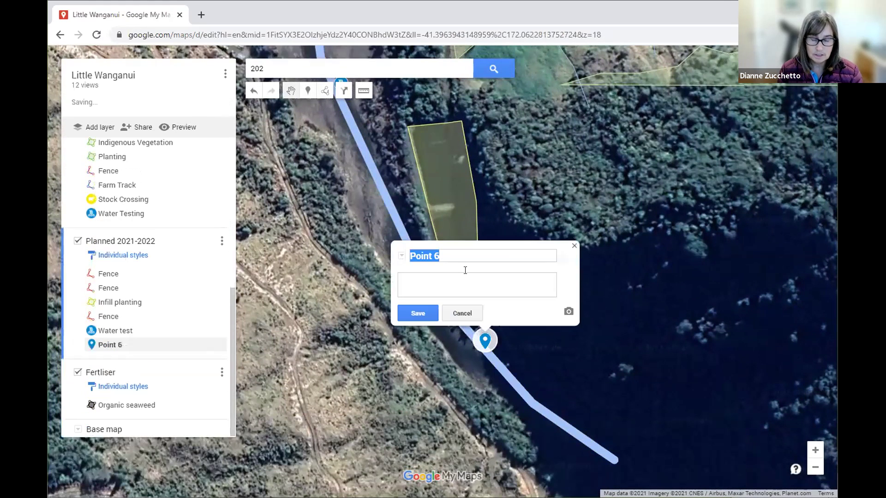
{"action": "left_click_drag", "start_coordinate": [458, 255], "coordinate": [410, 254]}
{"action": "type", "text": "Water test"}
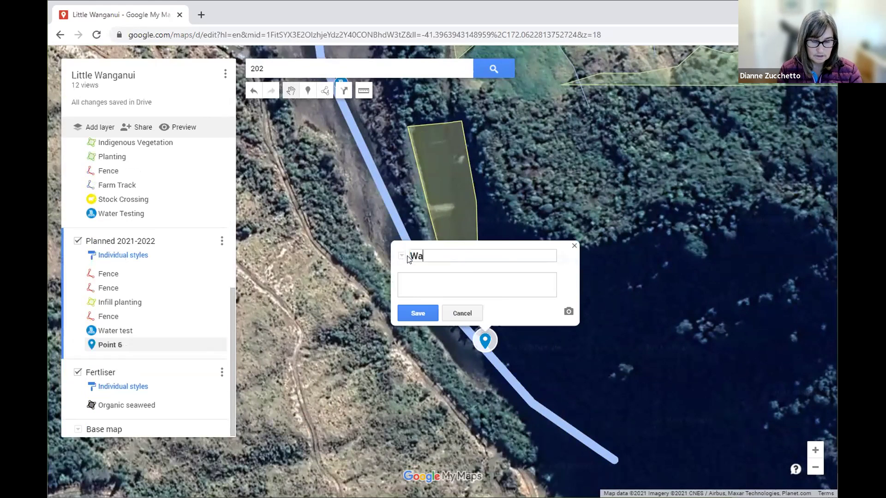
{"action": "left_click", "coordinate": [432, 313]}
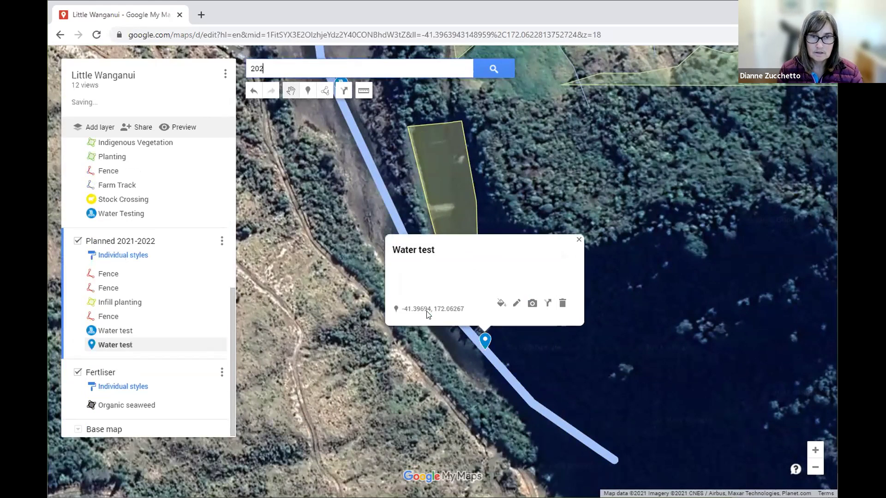
Step: Apply the water icon to the southern Water test marker and close its details
{"action": "left_click", "coordinate": [506, 310]}
{"action": "left_click", "coordinate": [532, 397]}
{"action": "left_click", "coordinate": [638, 295]}
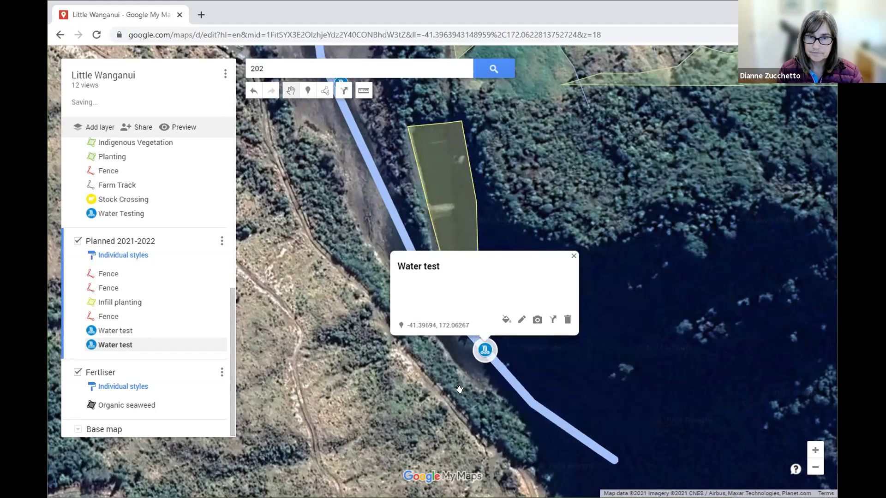
{"action": "left_click", "coordinate": [574, 256]}
Step: In the Current layer, place a marker inside the indigenous vegetation area near its southern boundary, name it "Rata" and save it
{"action": "scroll", "coordinate": [411, 352], "scroll_direction": "down", "scroll_amount": 1}
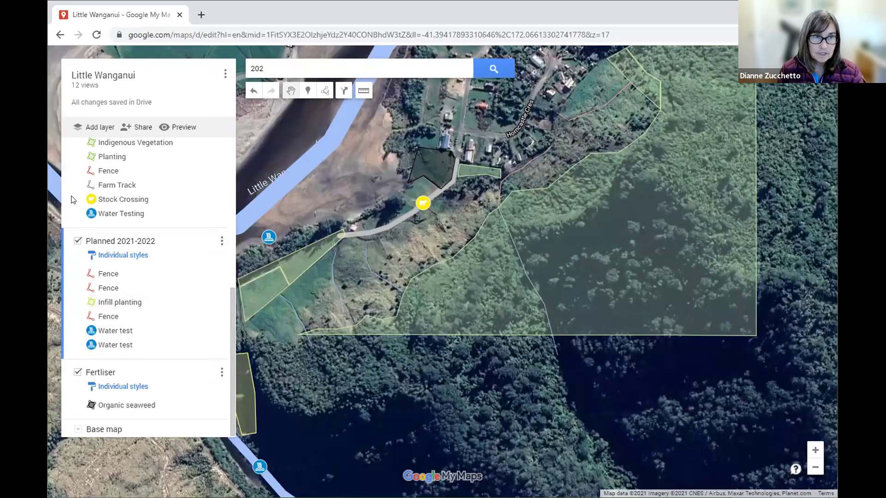
{"action": "left_click", "coordinate": [306, 88]}
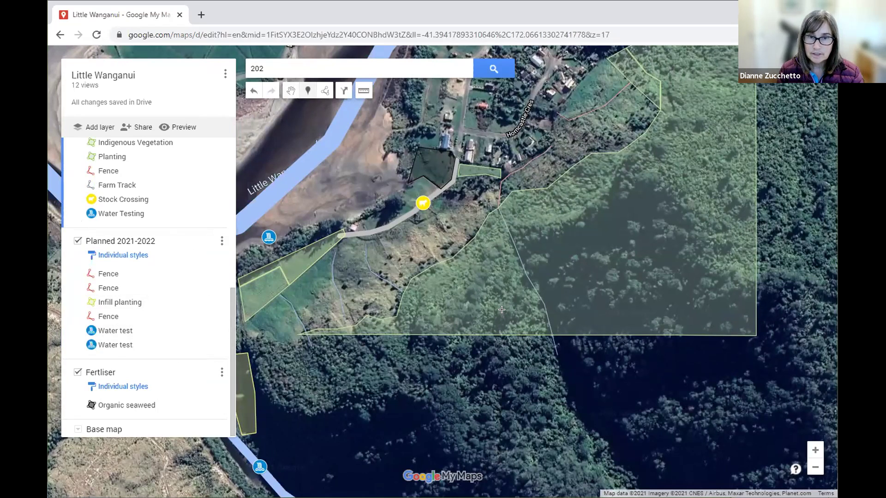
{"action": "left_click", "coordinate": [505, 313]}
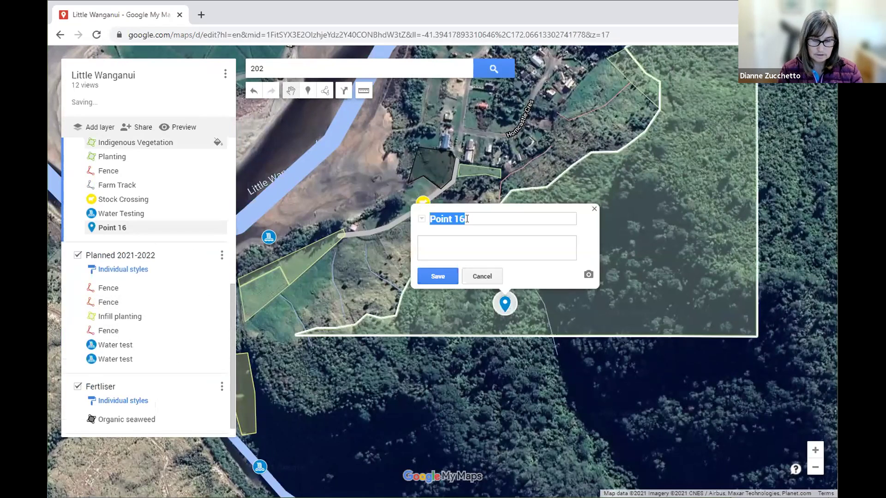
{"action": "type", "text": "Rate"}
{"action": "key", "text": "BackSpace"}
{"action": "type", "text": "a"}
{"action": "left_click", "coordinate": [438, 275]}
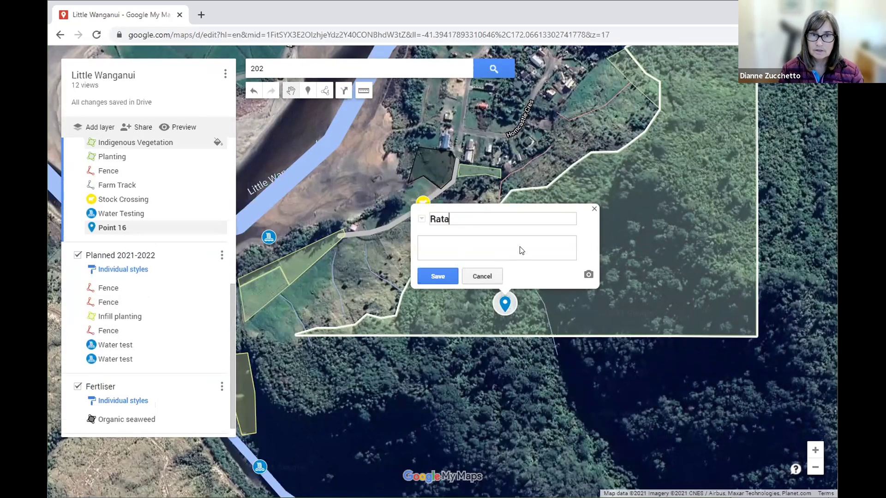
Step: Filter the icons for "tree" and give the Rata marker the Tree (Deciduous) icon in green
{"action": "left_click", "coordinate": [525, 273]}
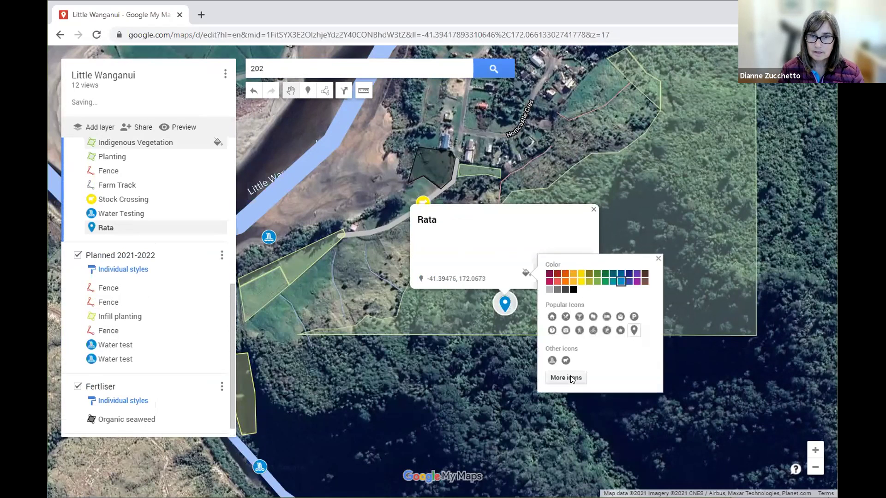
{"action": "type", "text": "tree"}
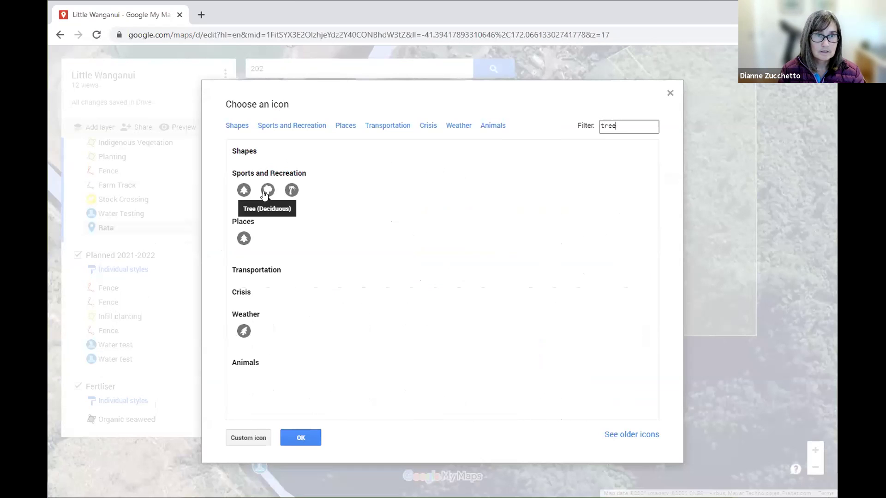
{"action": "left_click", "coordinate": [297, 437]}
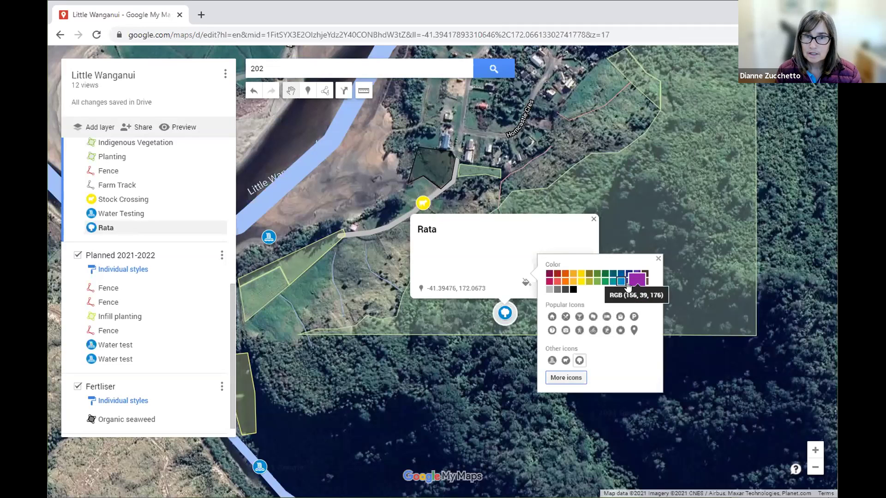
{"action": "left_click", "coordinate": [602, 285]}
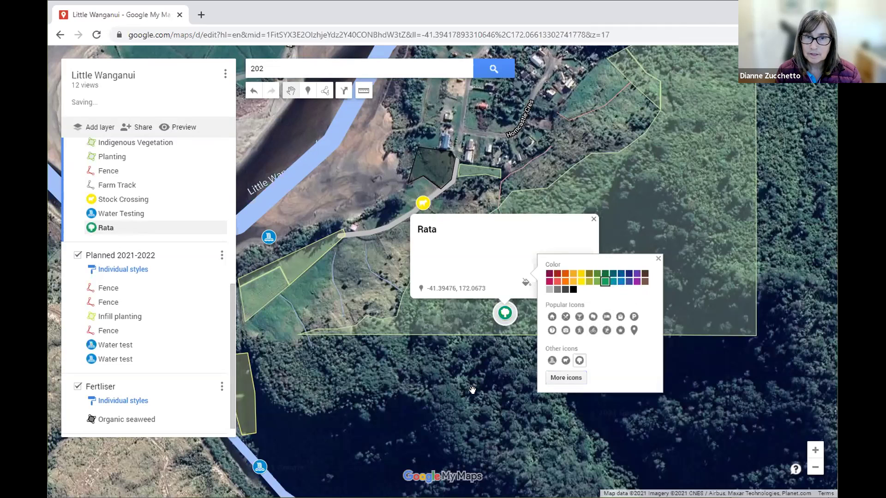
{"action": "left_click", "coordinate": [509, 396]}
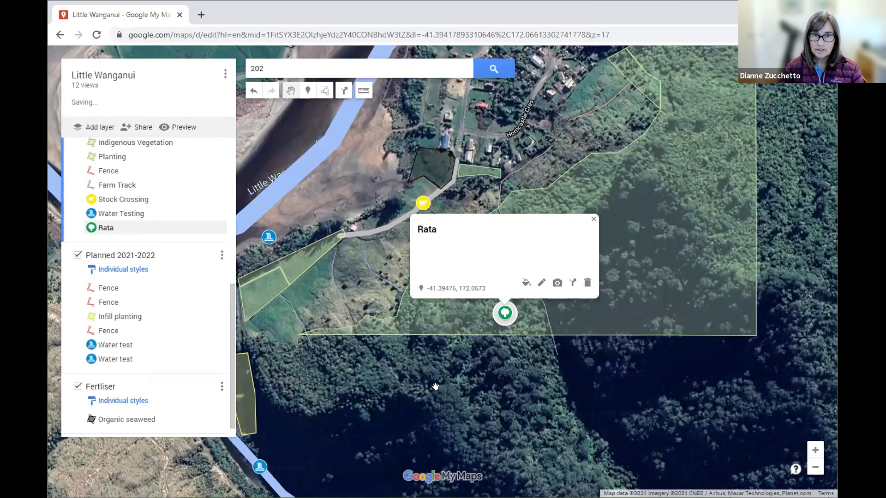
{"action": "left_click", "coordinate": [509, 396]}
Step: Add the description "500 year rata, height 20m, girth 10m" to the Rata marker and save it
{"action": "left_click", "coordinate": [504, 313]}
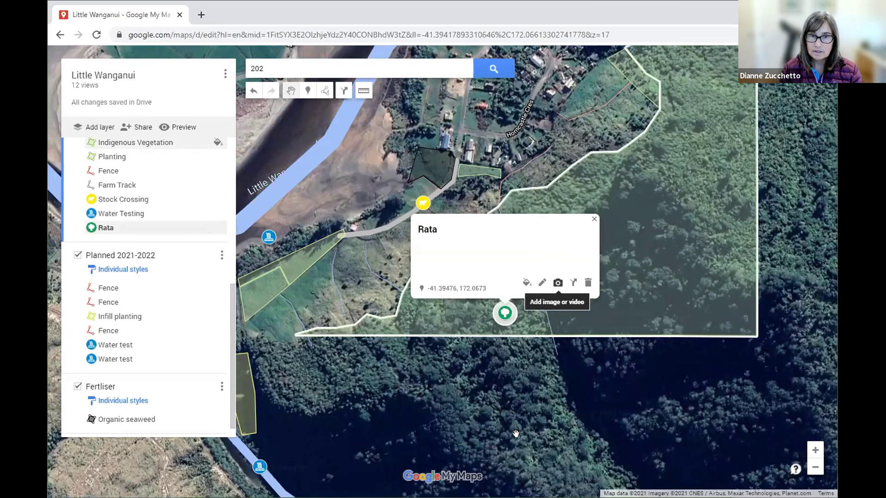
{"action": "left_click_drag", "start_coordinate": [555, 383], "coordinate": [564, 390]}
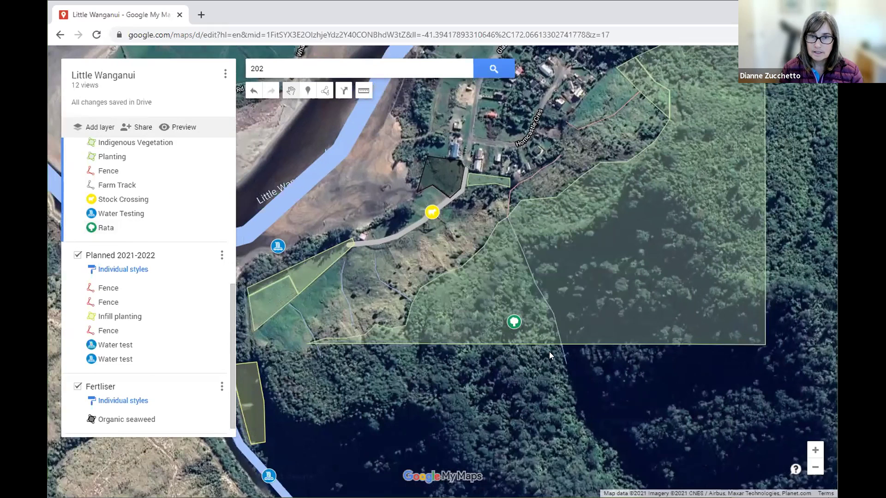
{"action": "left_click_drag", "start_coordinate": [574, 342], "coordinate": [598, 357]}
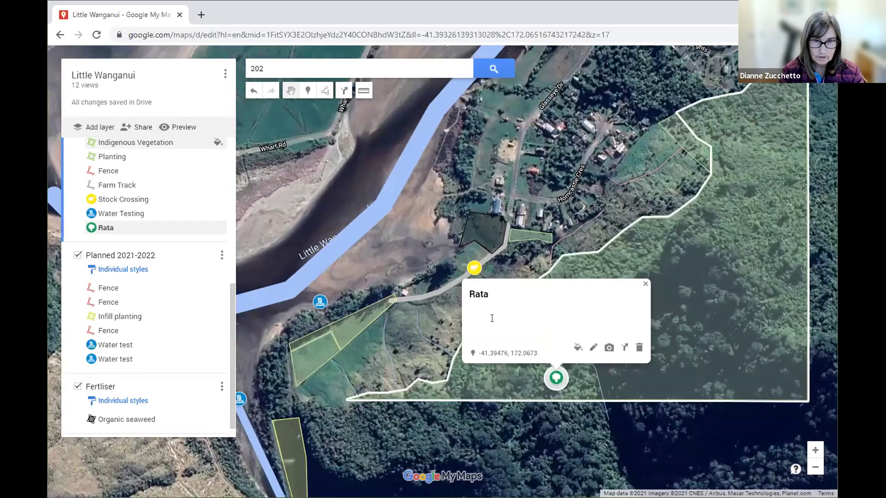
{"action": "left_click", "coordinate": [491, 318]}
{"action": "type", "text": "500"}
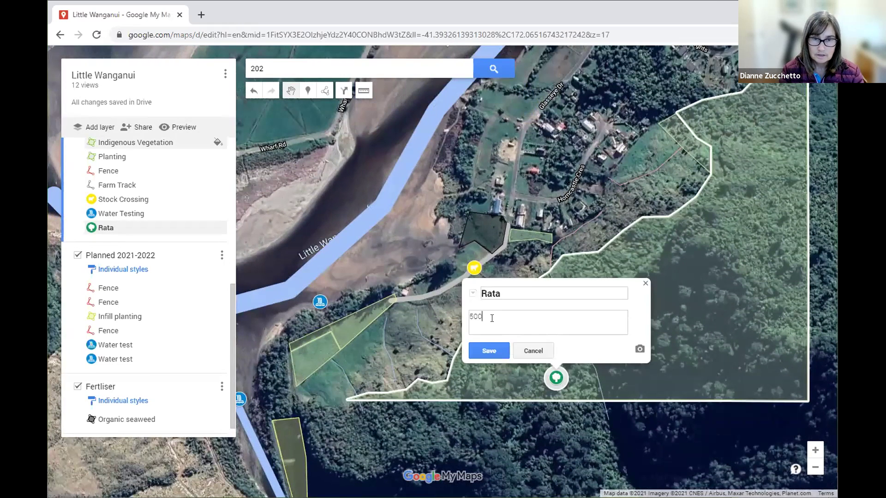
{"action": "type", "text": " year rata, height 20m, girth 10m"}
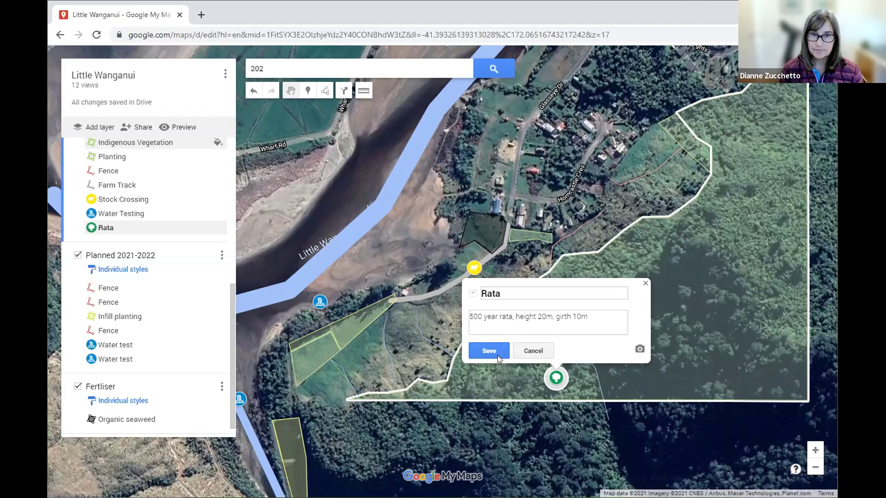
{"action": "left_click", "coordinate": [492, 352]}
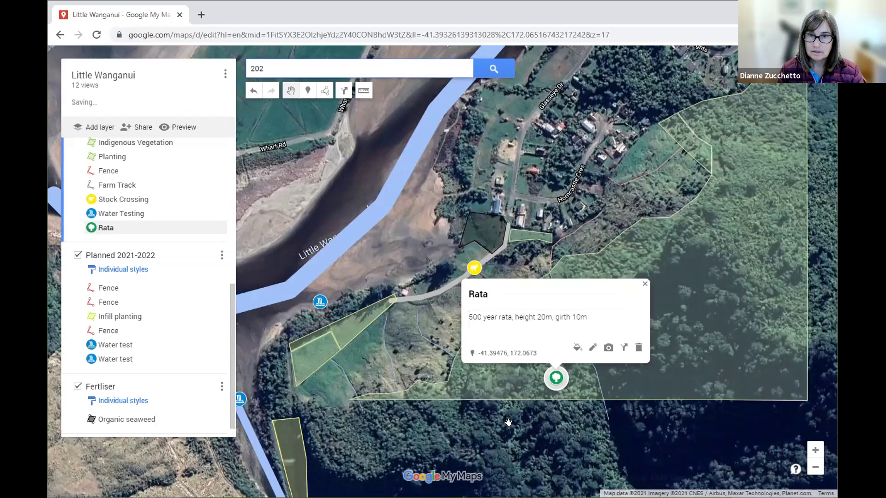
{"action": "left_click", "coordinate": [507, 420]}
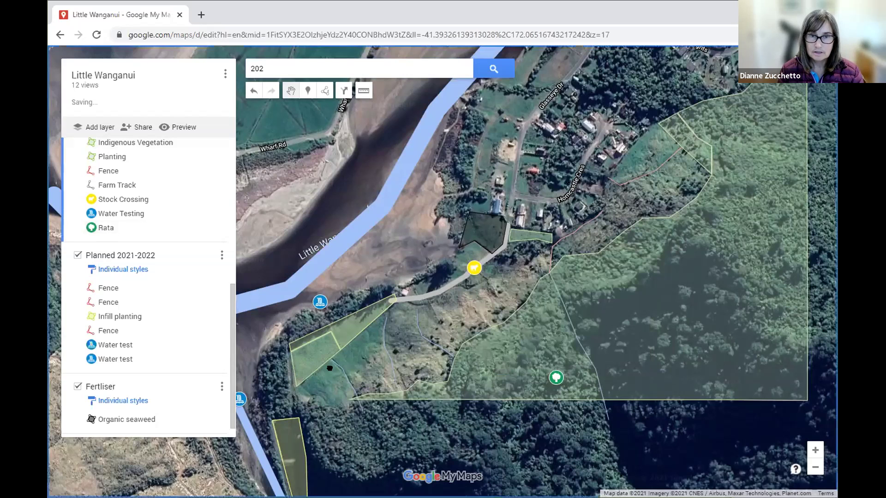
Step: Turn on the Property layer and frame the farm boundary together with the mapped features
{"action": "left_click_drag", "start_coordinate": [329, 368], "coordinate": [319, 354]}
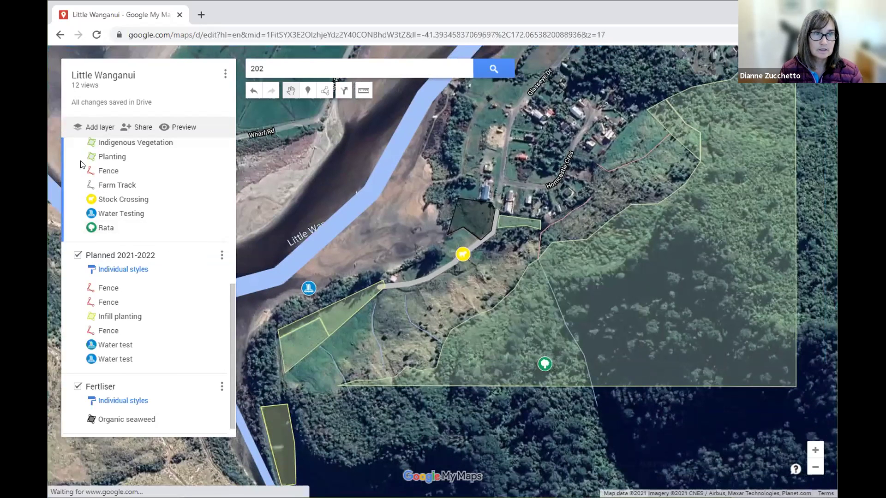
{"action": "scroll", "coordinate": [371, 441], "scroll_direction": "down", "scroll_amount": 1}
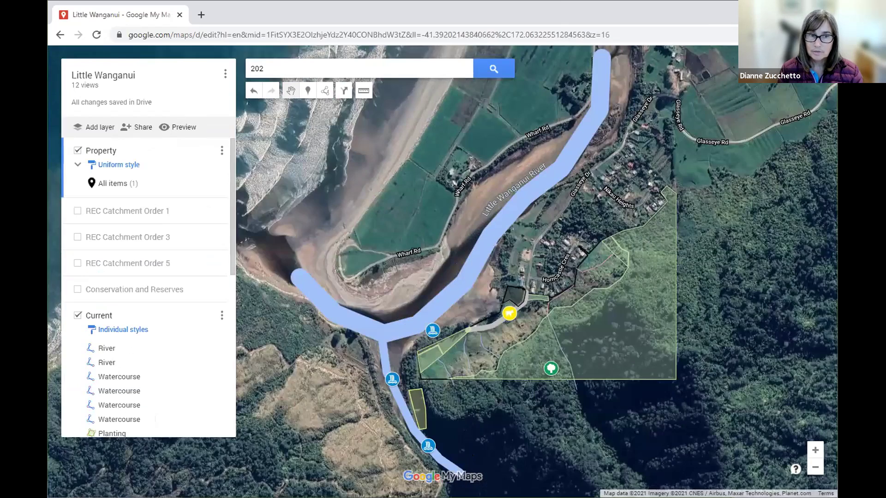
{"action": "scroll", "coordinate": [521, 406], "scroll_direction": "up", "scroll_amount": 1}
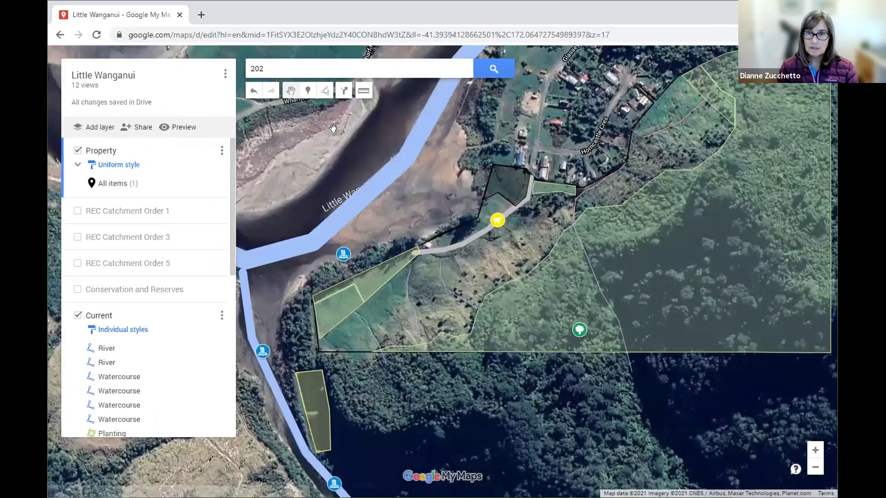
{"action": "left_click_drag", "start_coordinate": [333, 128], "coordinate": [334, 173]}
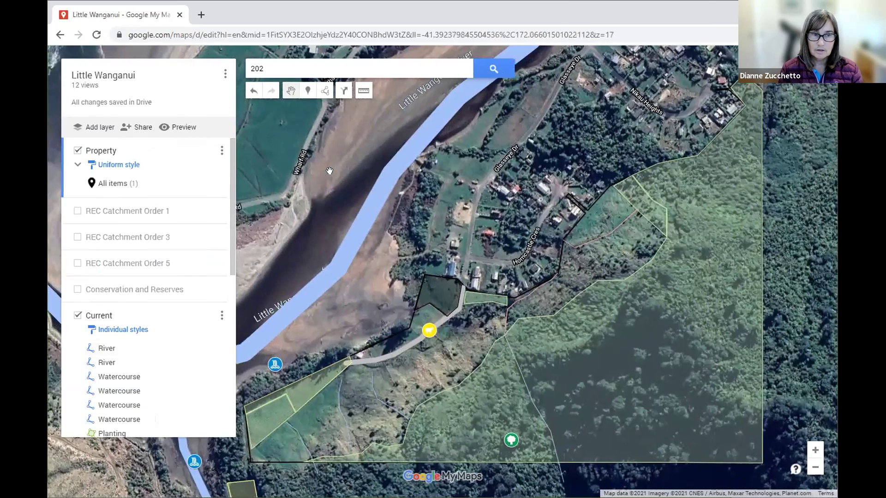
Step: Print the farm plan map as a PDF on A4 paper in landscape orientation
{"action": "left_click", "coordinate": [225, 75]}
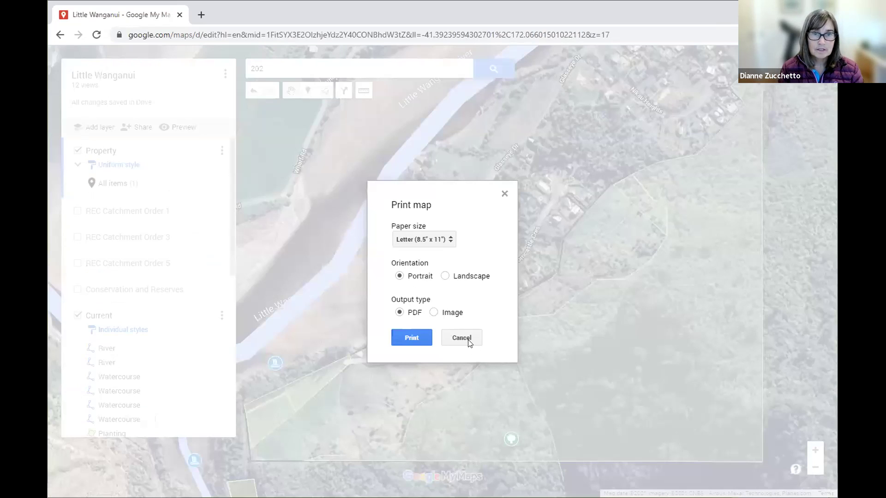
{"action": "left_click", "coordinate": [461, 338]}
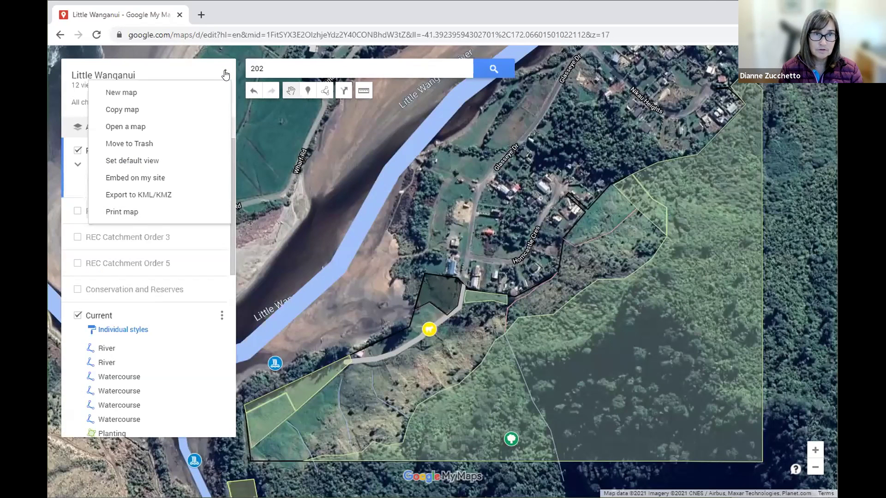
{"action": "left_click", "coordinate": [139, 213]}
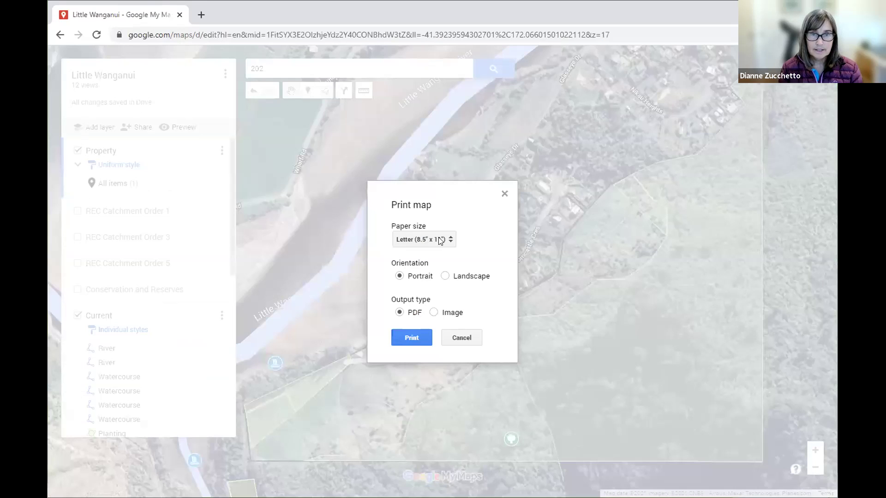
{"action": "left_click", "coordinate": [447, 241]}
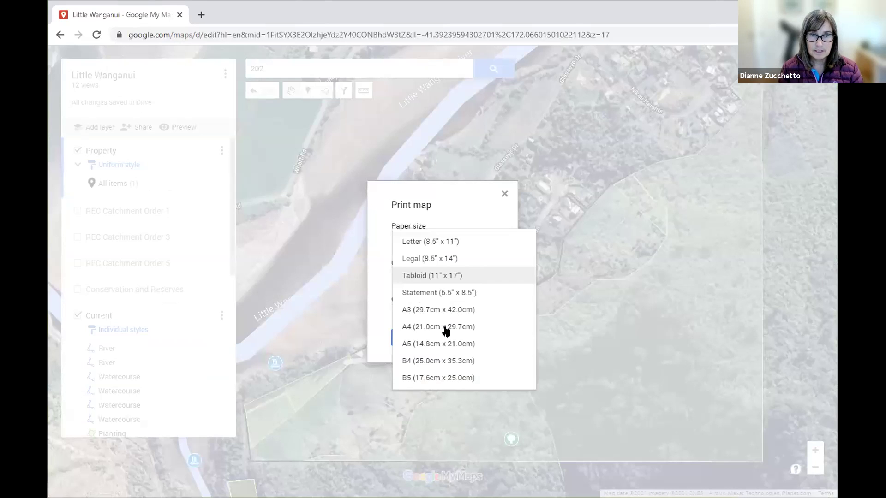
{"action": "left_click", "coordinate": [447, 326]}
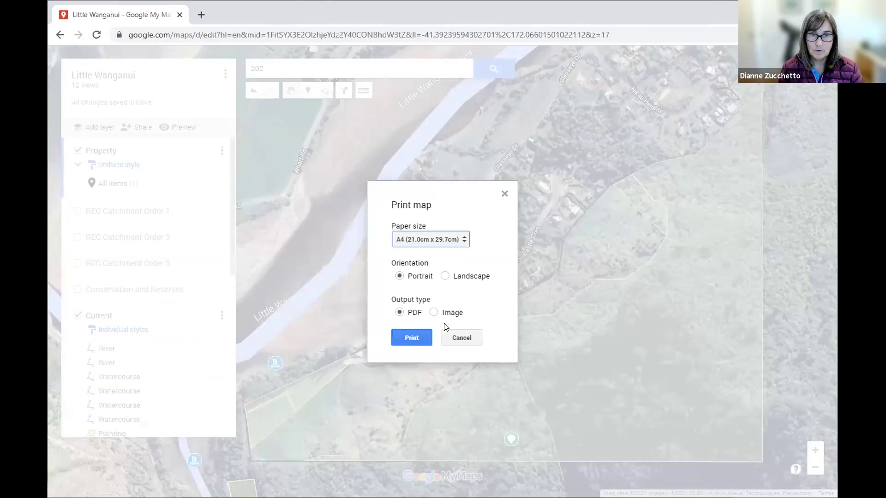
{"action": "left_click", "coordinate": [444, 277]}
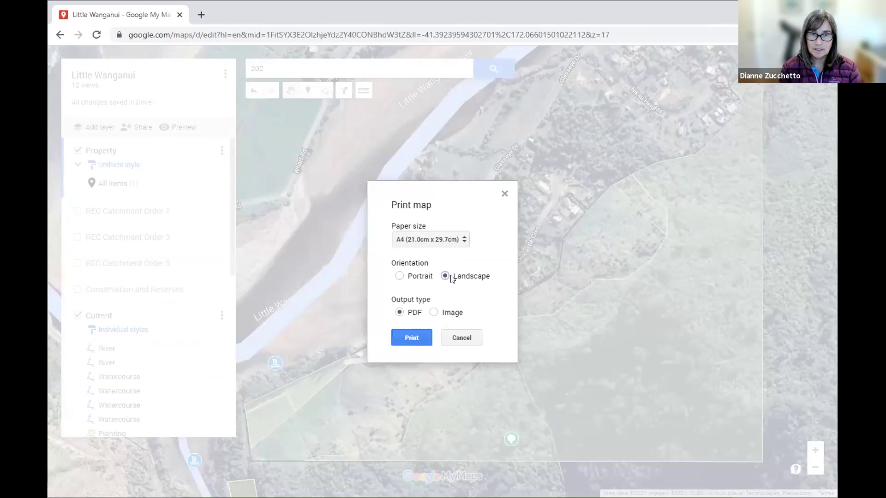
{"action": "left_click", "coordinate": [415, 339]}
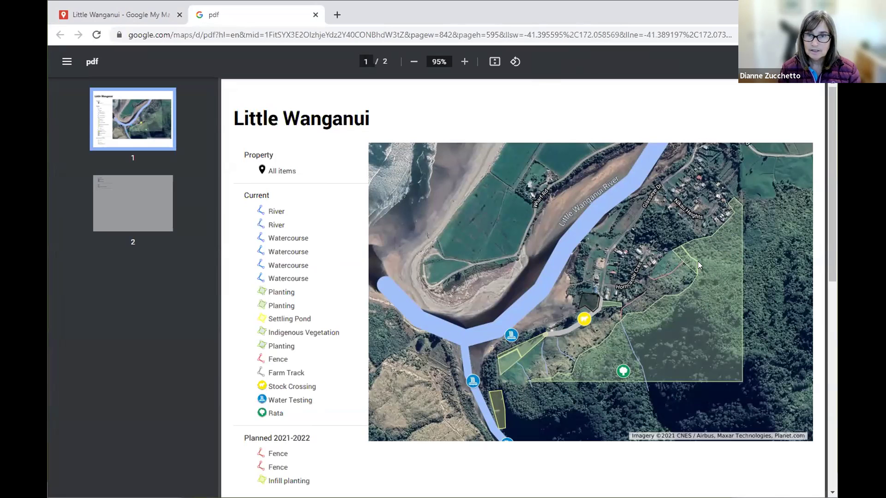
Step: Look through both pages of the printed PDF, return to the Little Wanganui map and review its layer list
{"action": "scroll", "coordinate": [344, 373], "scroll_direction": "down", "scroll_amount": 1}
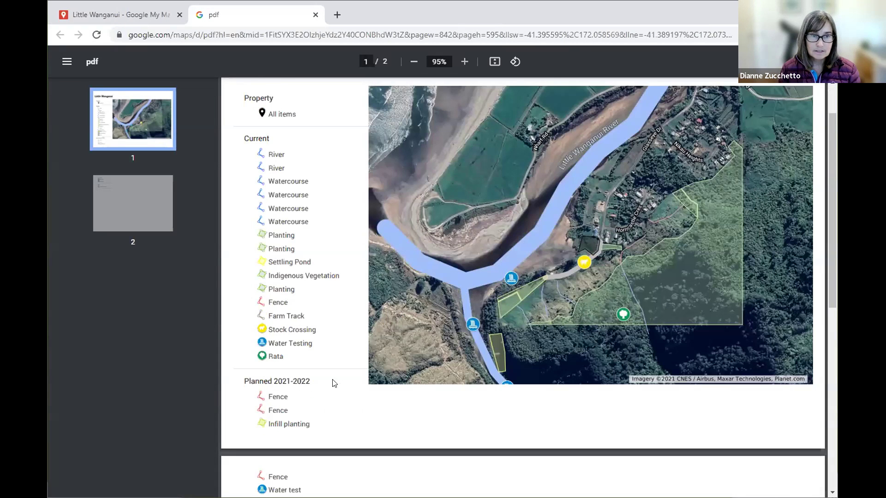
{"action": "scroll", "coordinate": [297, 420], "scroll_direction": "down", "scroll_amount": 2}
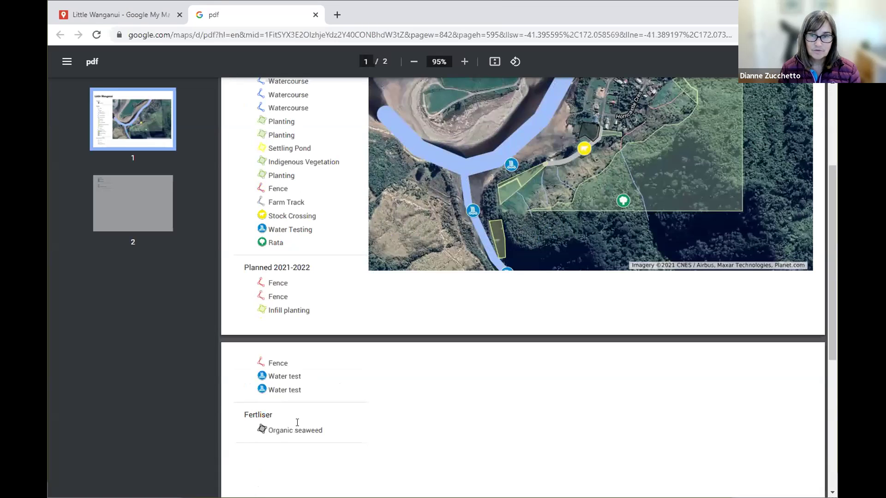
{"action": "scroll", "coordinate": [297, 422], "scroll_direction": "down", "scroll_amount": 2}
{"action": "scroll", "coordinate": [298, 425], "scroll_direction": "up", "scroll_amount": 4}
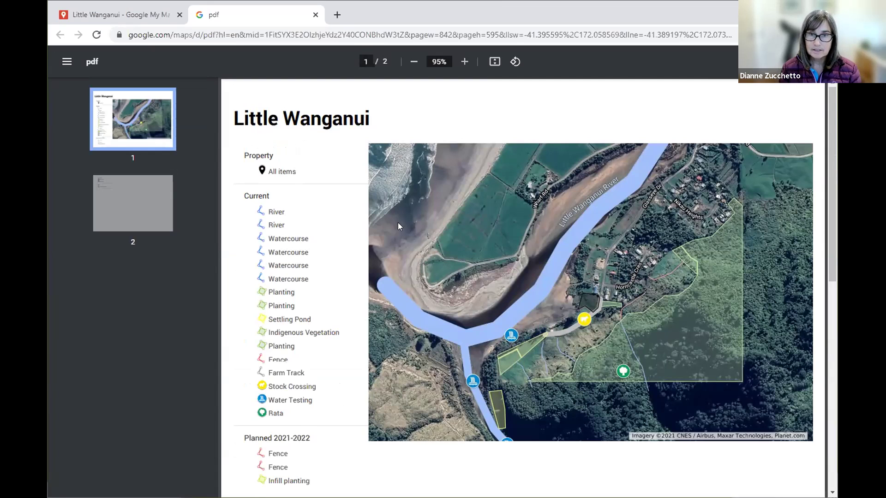
{"action": "left_click", "coordinate": [140, 16]}
{"action": "left_click_drag", "start_coordinate": [375, 274], "coordinate": [378, 273]}
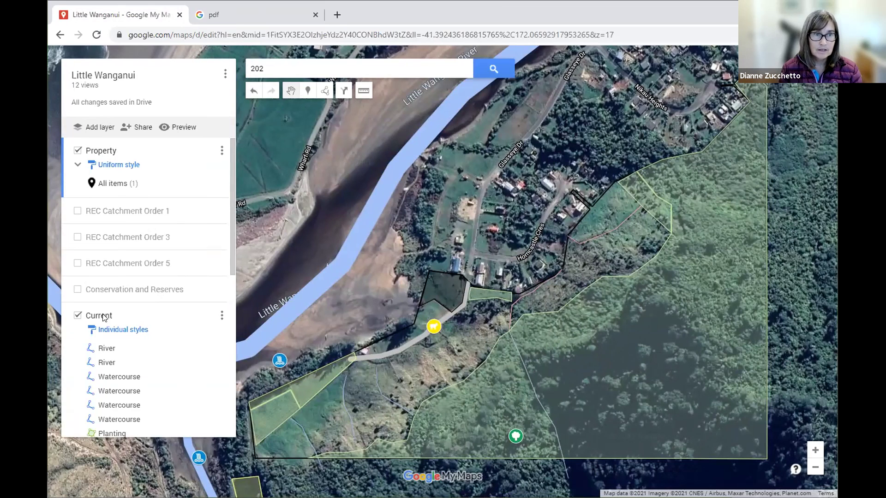
{"action": "scroll", "coordinate": [136, 330], "scroll_direction": "down", "scroll_amount": 1}
{"action": "scroll", "coordinate": [162, 202], "scroll_direction": "down", "scroll_amount": 3}
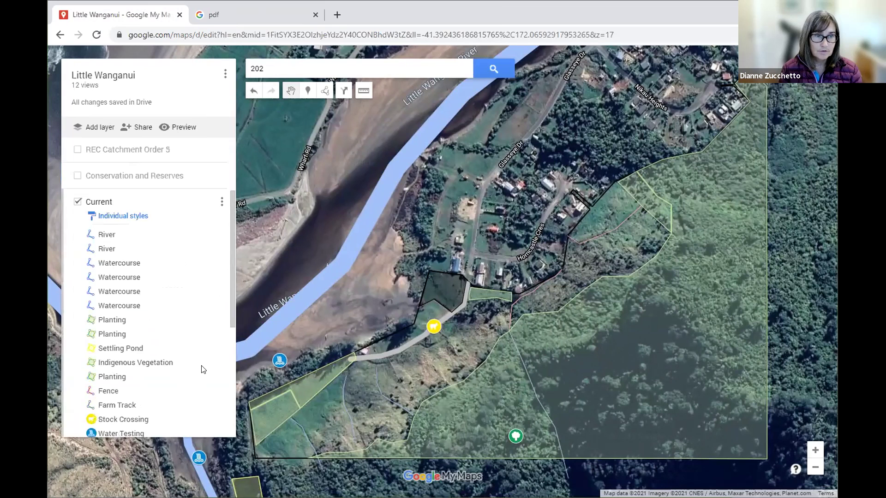
{"action": "scroll", "coordinate": [140, 405], "scroll_direction": "down", "scroll_amount": 2}
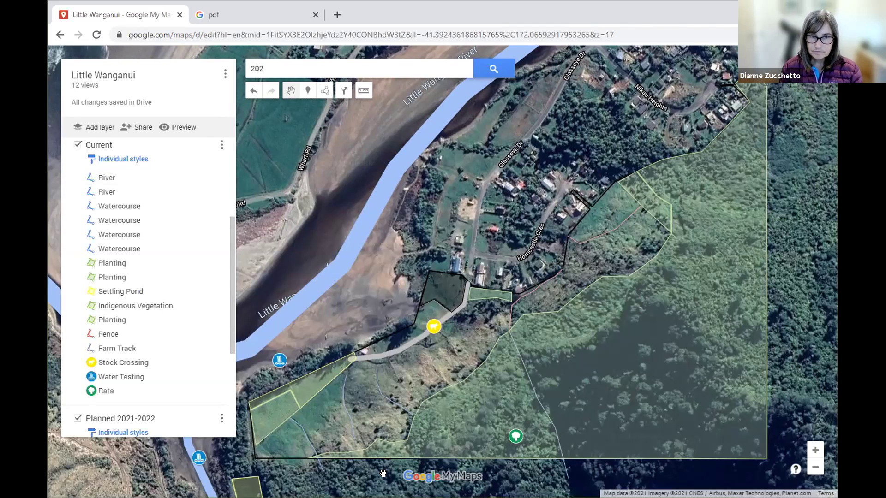
Step: Examine which layers the KML/KMZ export offers besides the entire map and leave without downloading
{"action": "left_click", "coordinate": [224, 74]}
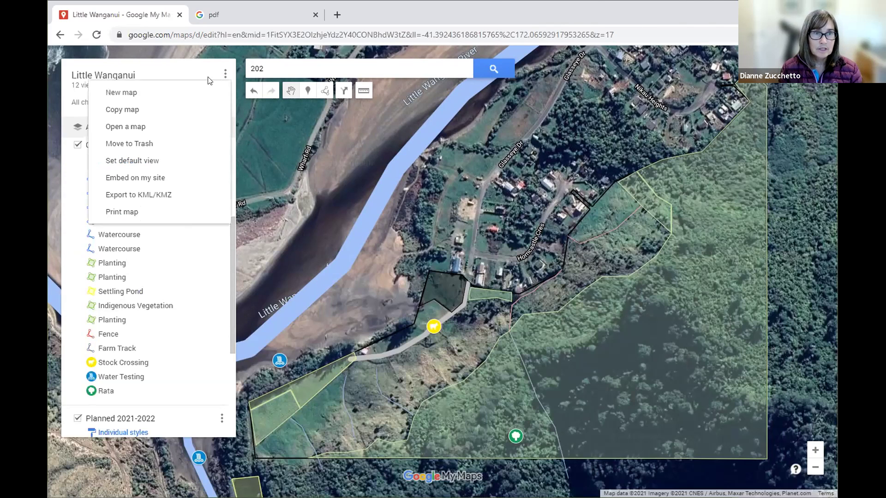
{"action": "left_click", "coordinate": [152, 197]}
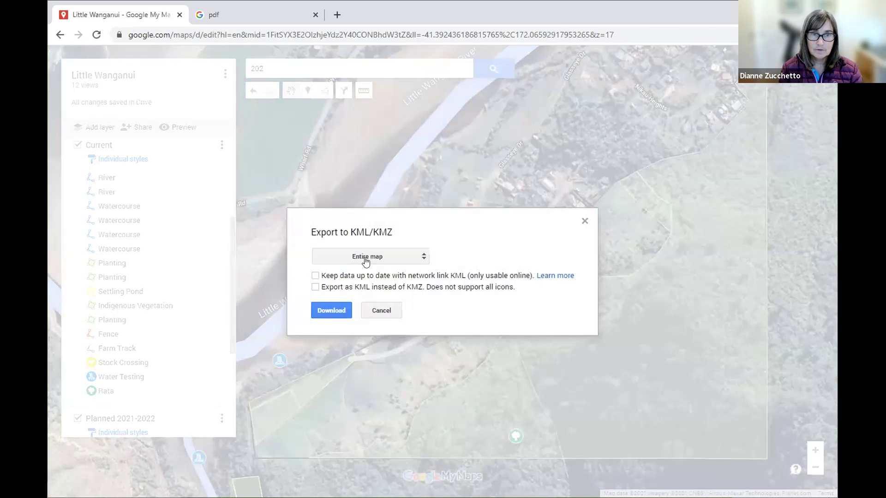
{"action": "left_click", "coordinate": [366, 261]}
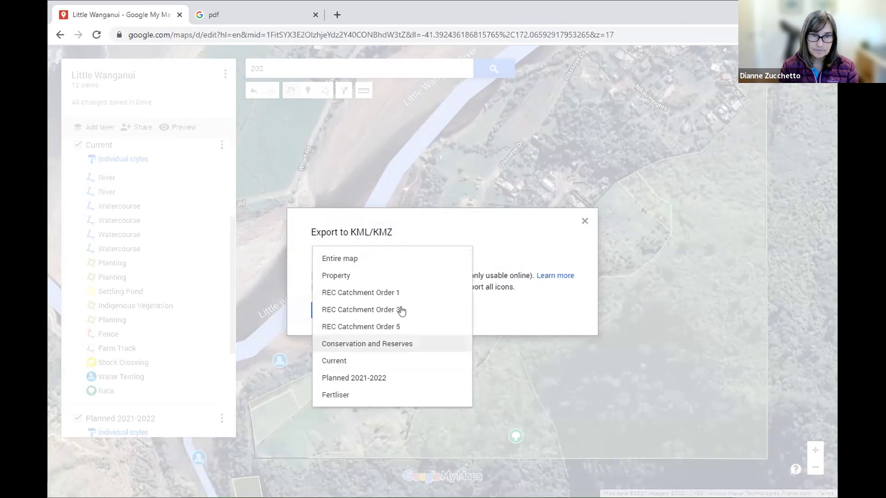
{"action": "left_click", "coordinate": [502, 235]}
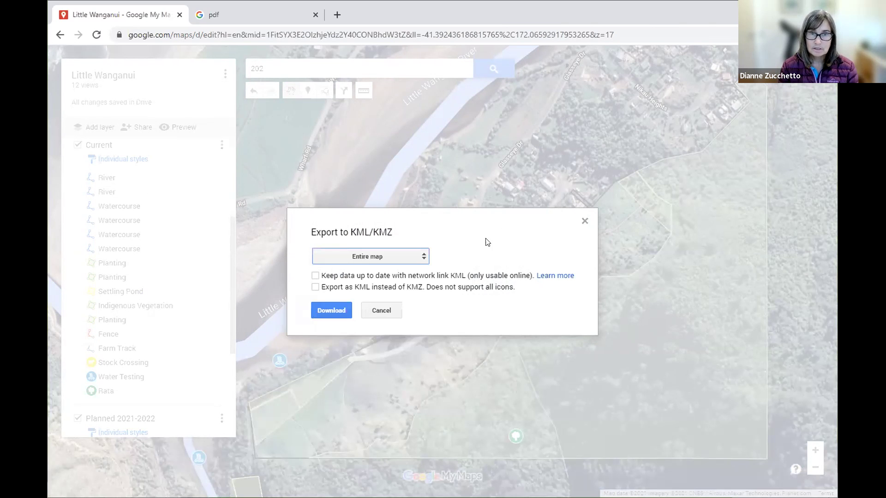
{"action": "left_click", "coordinate": [585, 222]}
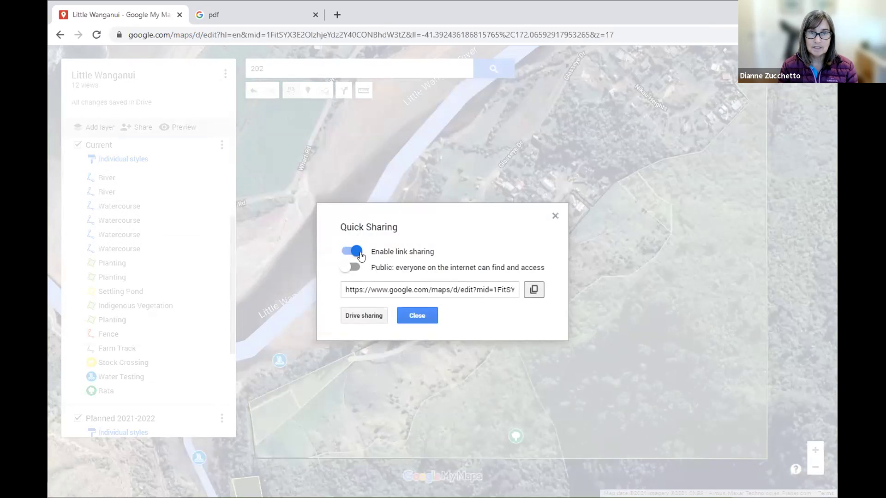
Step: Turn off link sharing for the map and go back to the Property layer at the start of the layer list
{"action": "left_click", "coordinate": [353, 251]}
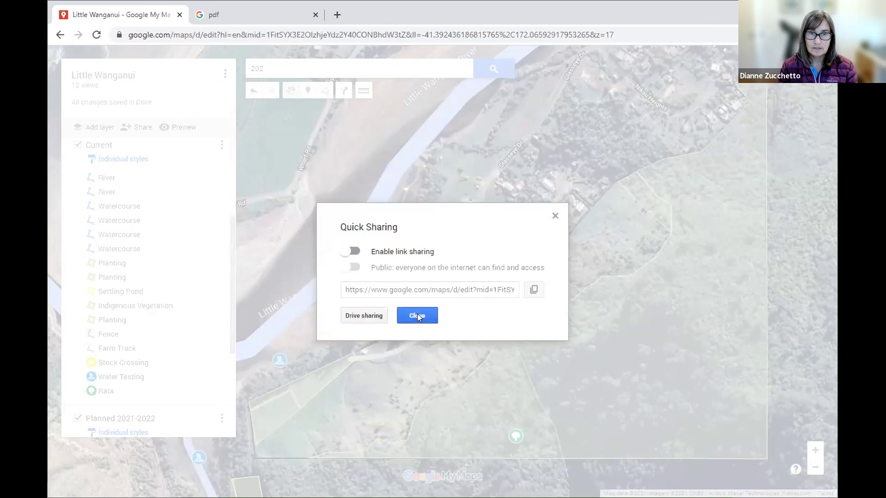
{"action": "left_click", "coordinate": [417, 316]}
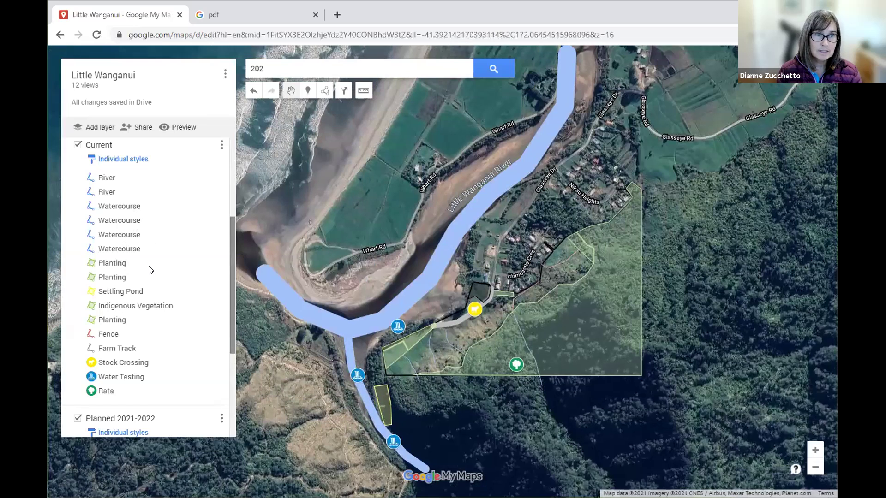
{"action": "scroll", "coordinate": [148, 269], "scroll_direction": "up", "scroll_amount": 4}
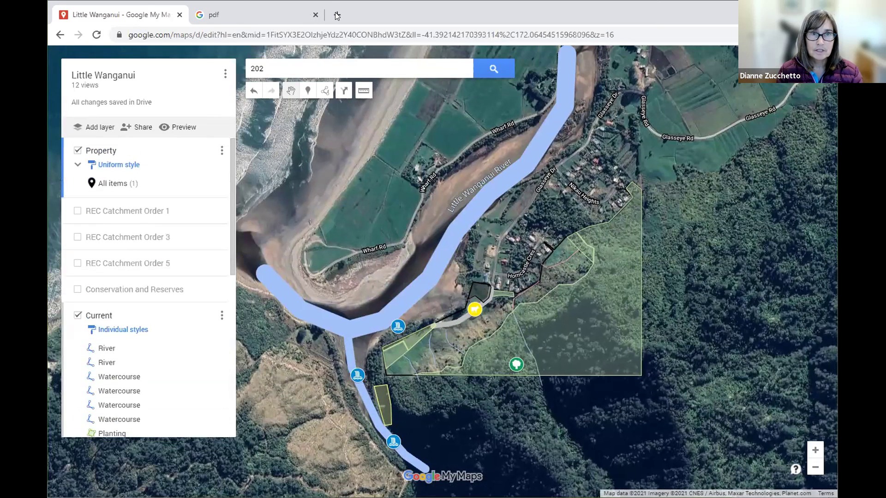
Step: Open the MfE Data Service at data.mfe.govt.nz alongside the map
{"action": "key", "text": "ctrl+t"}
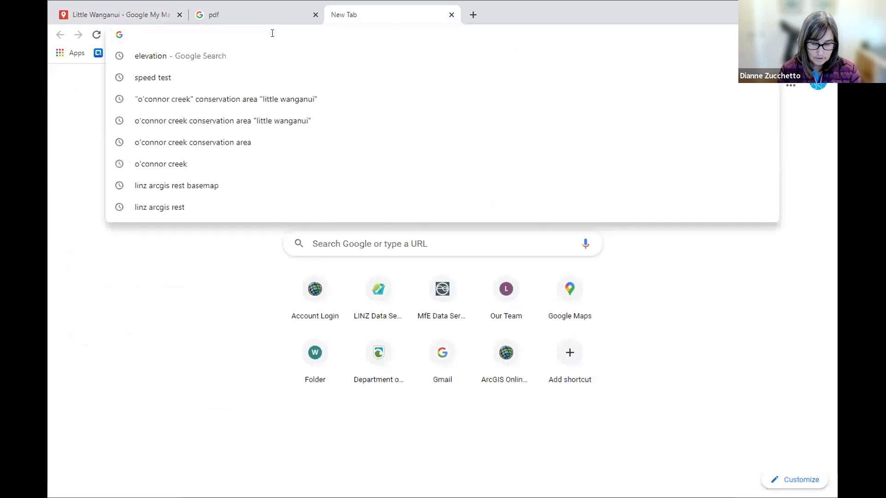
{"action": "type", "text": "data.m"}
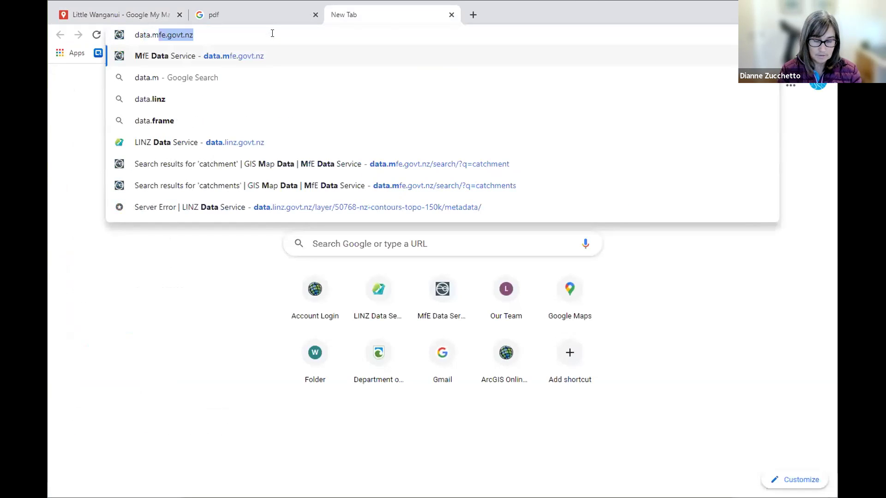
{"action": "key", "text": "Right"}
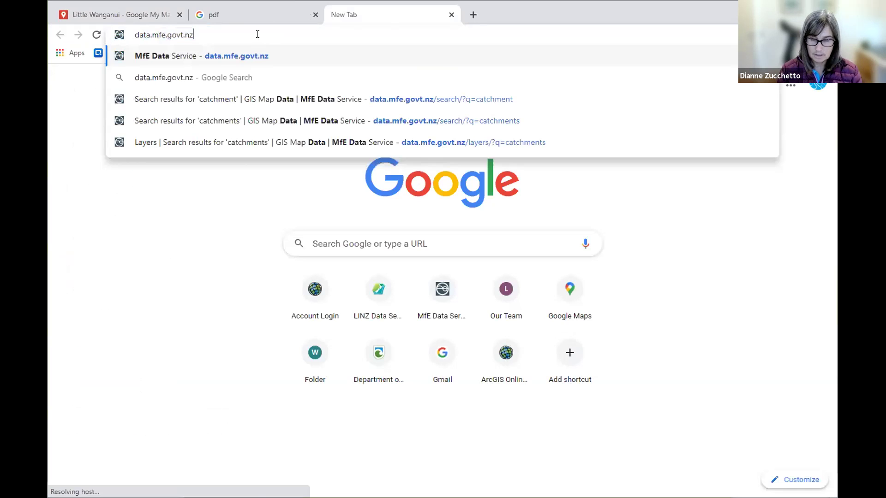
{"action": "key", "text": "Return"}
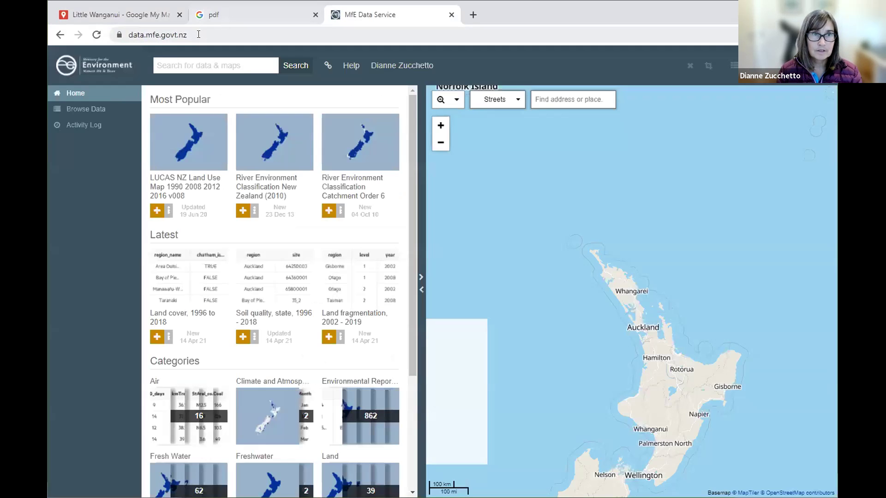
{"action": "left_click", "coordinate": [199, 35]}
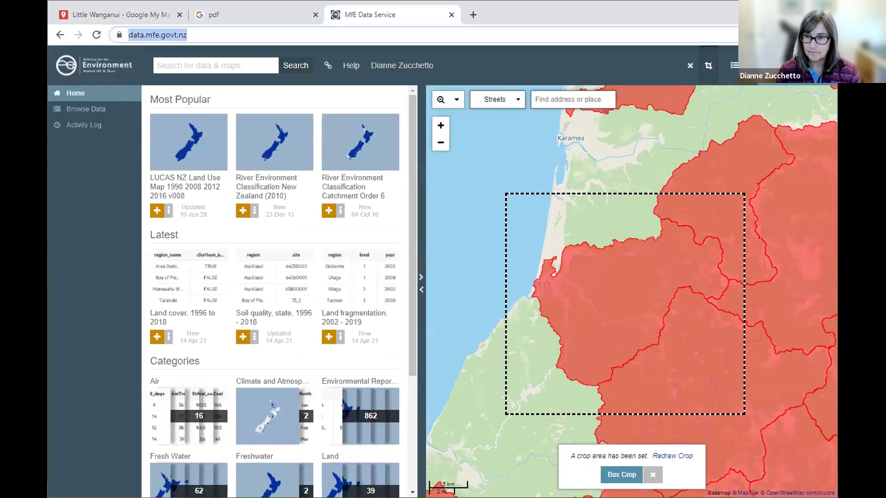
{"action": "key", "text": "alt+Tab"}
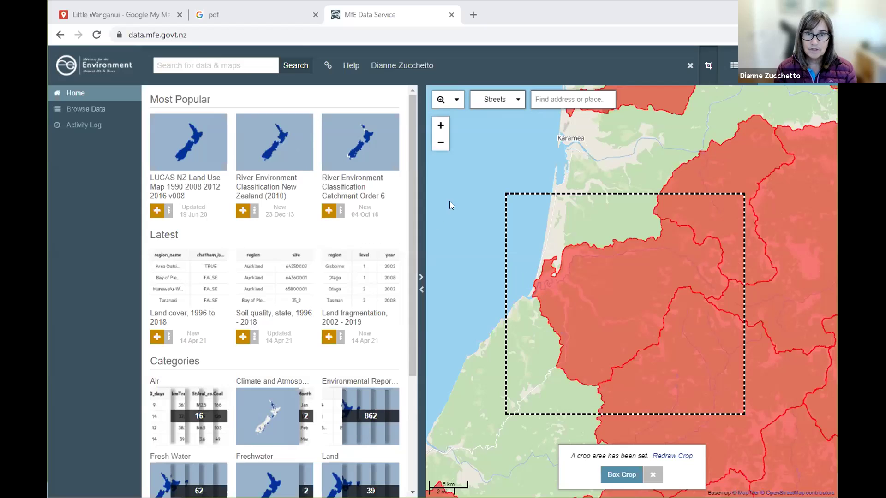
Step: Search the MfE Data Service for "catchment"
{"action": "left_click", "coordinate": [245, 66]}
{"action": "type", "text": "ca"}
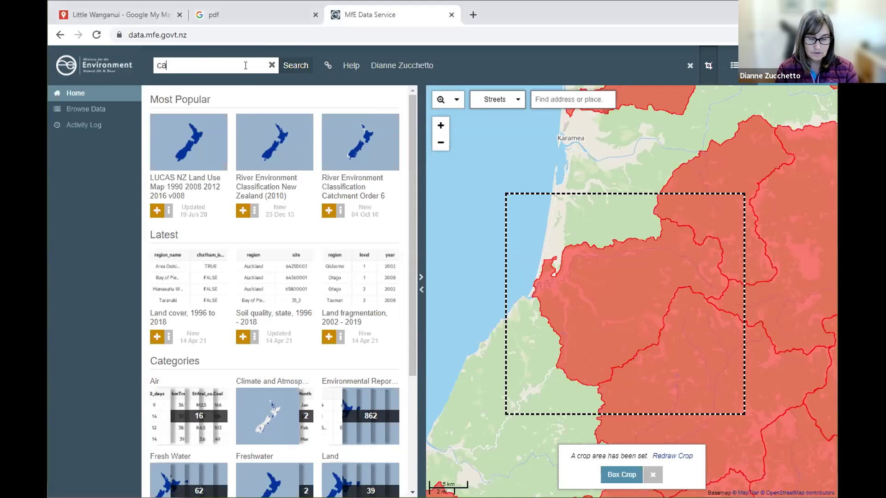
{"action": "type", "text": "tchmnet"}
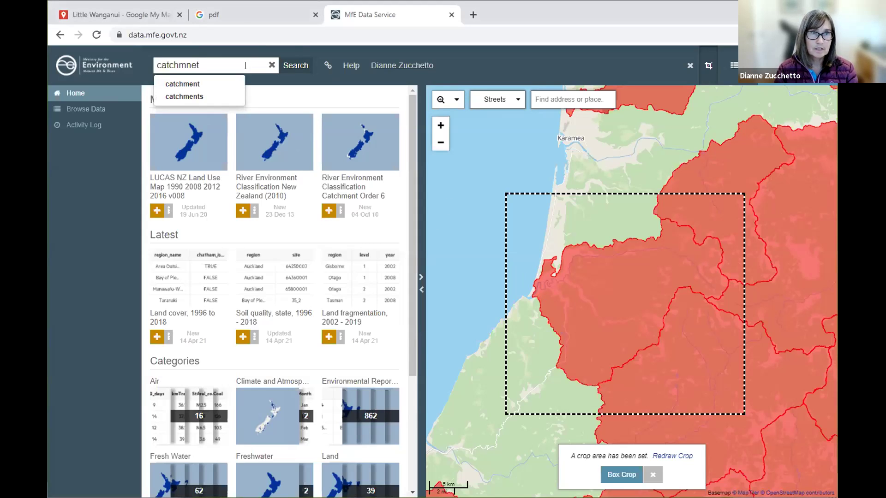
{"action": "key", "text": "BackSpace"}
{"action": "key", "text": "BackSpace"}
{"action": "key", "text": "BackSpace"}
{"action": "type", "text": "ent"}
{"action": "key", "text": "Return"}
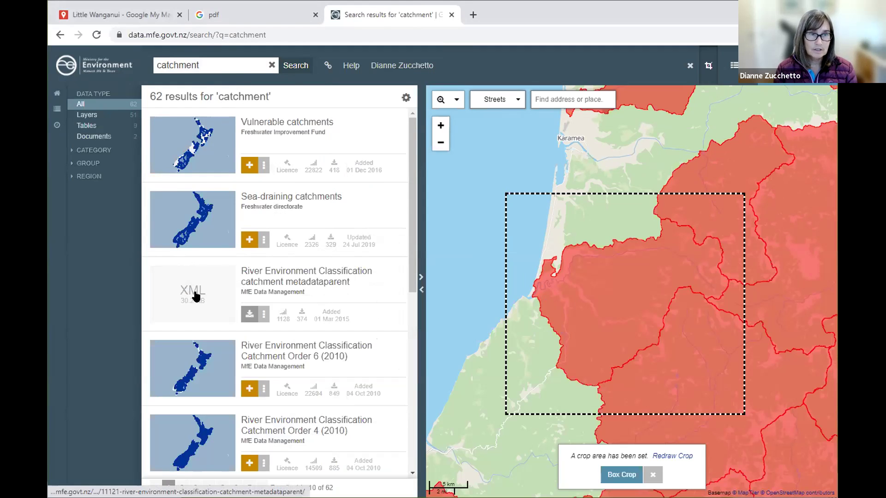
Step: Restrict the catchment results to layers and browse the River Environment Classification Catchment Order datasets
{"action": "scroll", "coordinate": [279, 259], "scroll_direction": "down", "scroll_amount": 5}
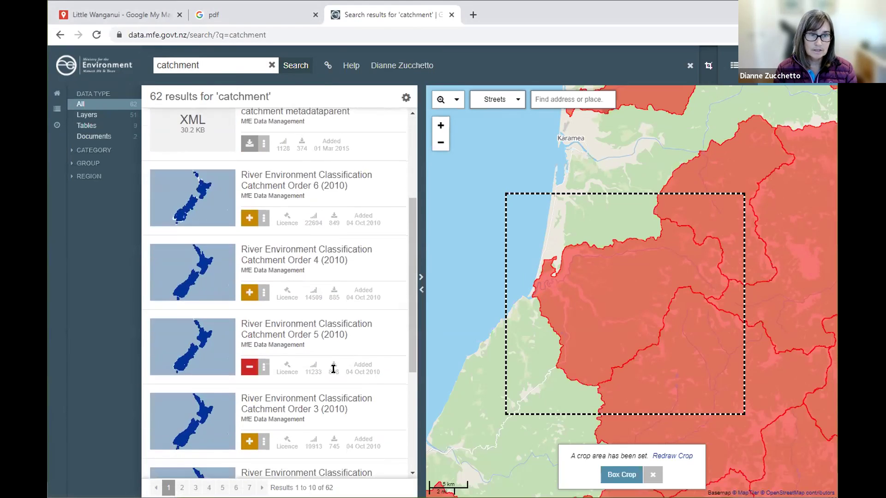
{"action": "scroll", "coordinate": [278, 203], "scroll_direction": "up", "scroll_amount": 5}
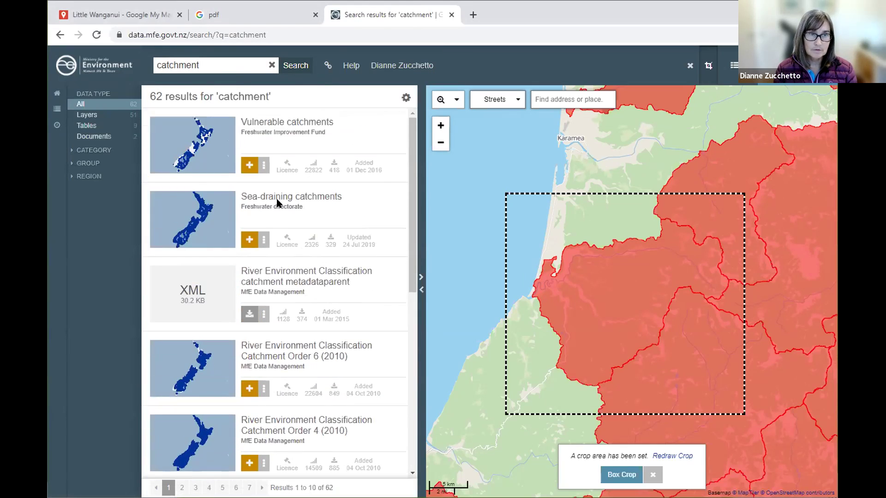
{"action": "left_click", "coordinate": [84, 116]}
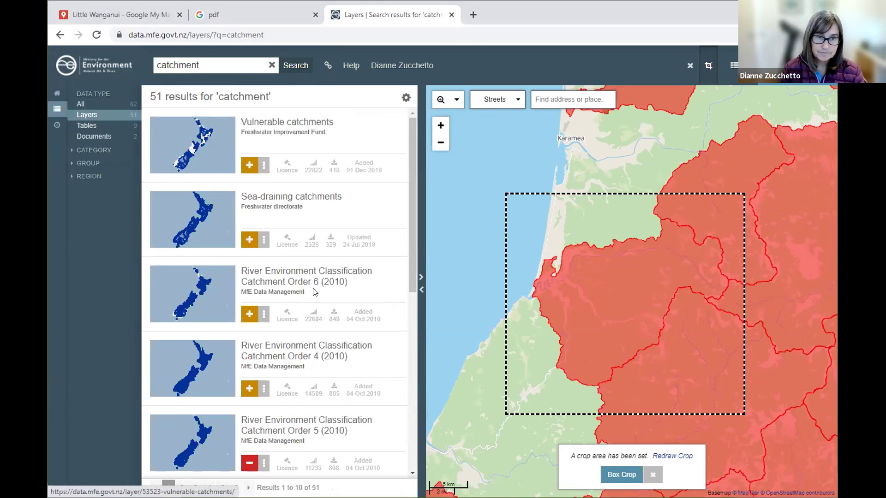
{"action": "scroll", "coordinate": [345, 355], "scroll_direction": "down", "scroll_amount": 1}
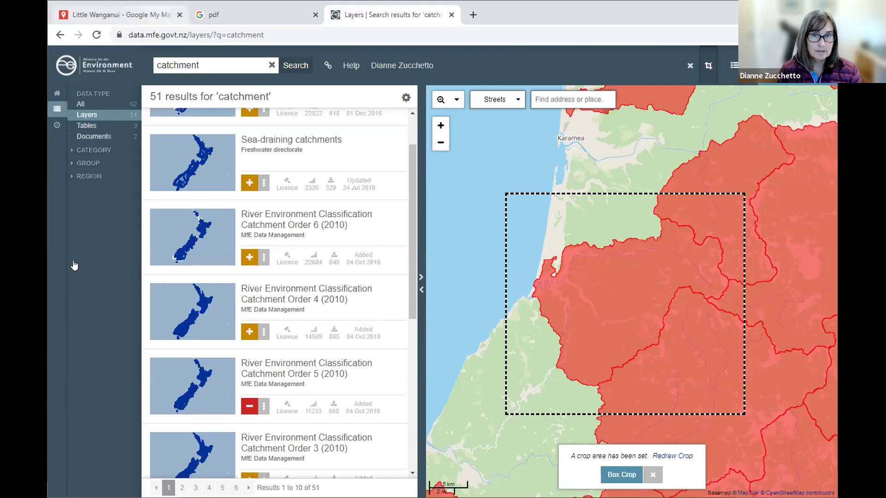
Step: Switch to the Little Wanganui map in Google My Maps and examine the full extent of its REC Catchment Order 5 layer
{"action": "left_click", "coordinate": [121, 14]}
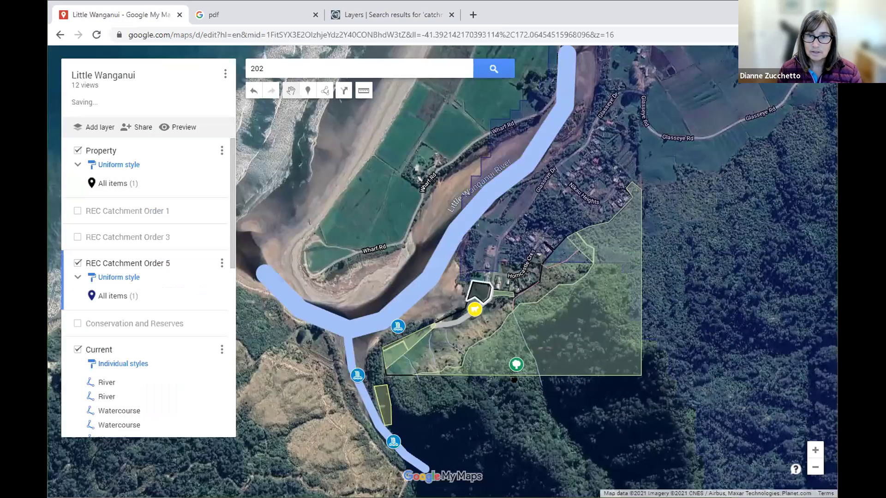
{"action": "scroll", "coordinate": [443, 362], "scroll_direction": "down", "scroll_amount": 1}
{"action": "scroll", "coordinate": [454, 408], "scroll_direction": "down", "scroll_amount": 1}
{"action": "scroll", "coordinate": [389, 363], "scroll_direction": "down", "scroll_amount": 2}
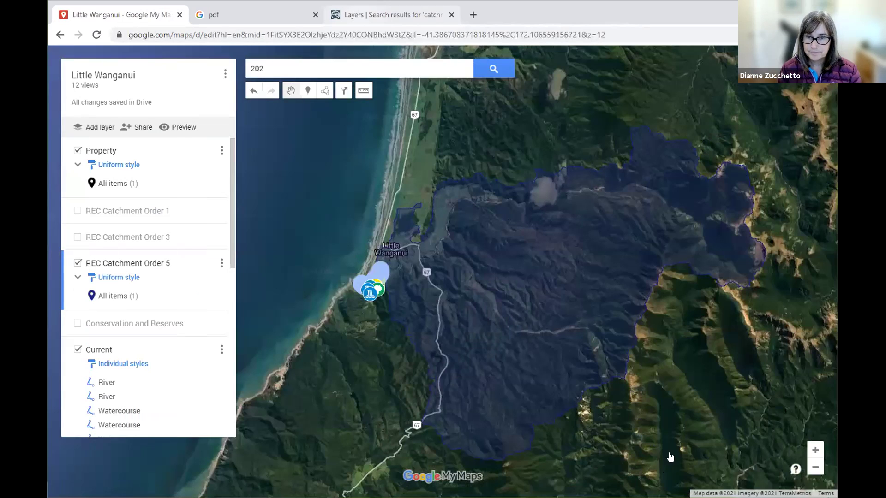
Step: Return to the MfE Data Service and redraw the crop box around the Little Wanganui catchment south of Karamea
{"action": "left_click", "coordinate": [393, 14]}
{"action": "left_click", "coordinate": [652, 475]}
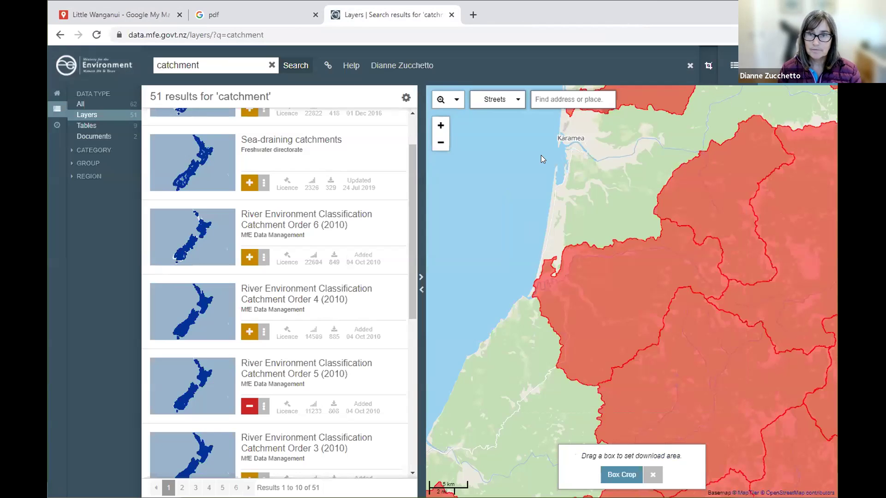
{"action": "left_click", "coordinate": [707, 68]}
{"action": "left_click", "coordinate": [707, 68]}
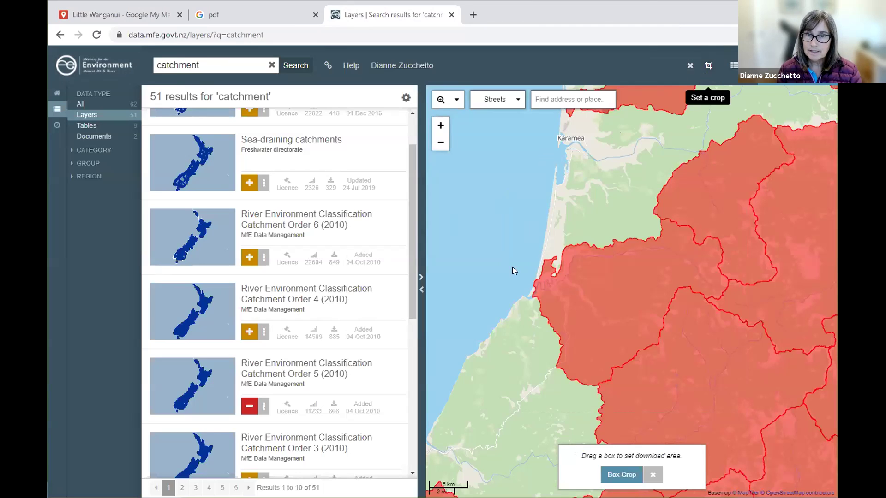
{"action": "left_click_drag", "start_coordinate": [513, 207], "coordinate": [556, 302]}
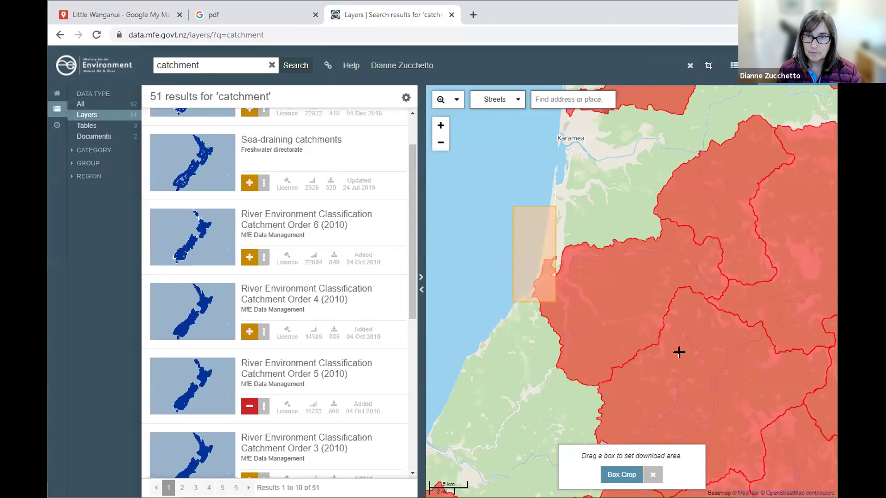
{"action": "mouse_move", "coordinate": [721, 391]}
{"action": "left_mouse_down"}
{"action": "mouse_move", "coordinate": [729, 401]}
{"action": "mouse_move", "coordinate": [733, 394]}
{"action": "left_mouse_up"}
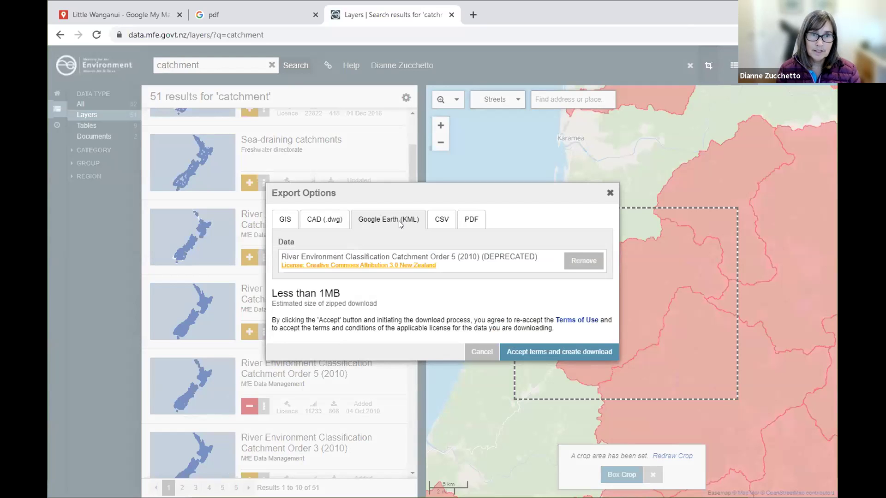
Step: Check the estimated download size of the Google Earth (KML) export for Catchment Order 5 and close the export options
{"action": "double_click", "coordinate": [334, 290]}
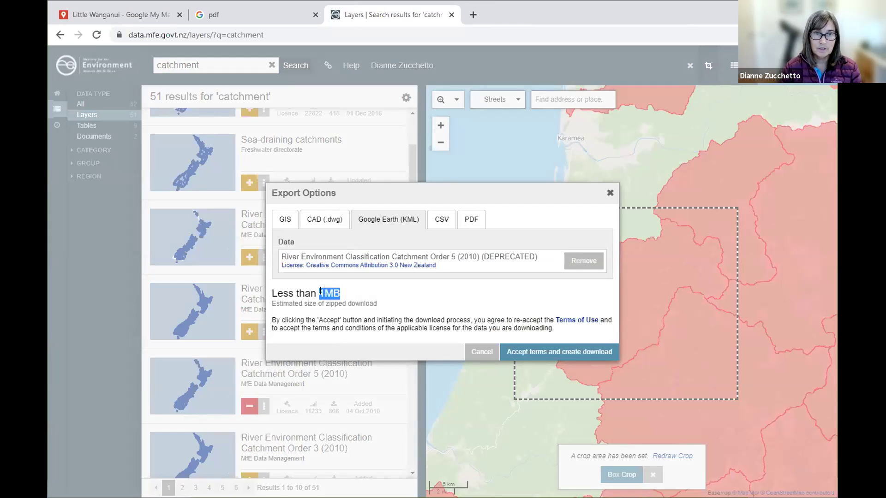
{"action": "left_click", "coordinate": [317, 290]}
{"action": "double_click", "coordinate": [342, 294]}
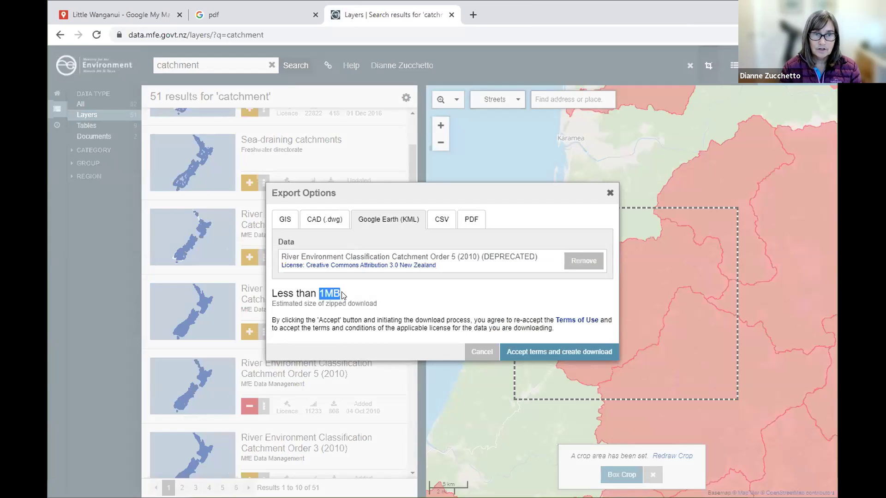
{"action": "left_click", "coordinate": [342, 293]}
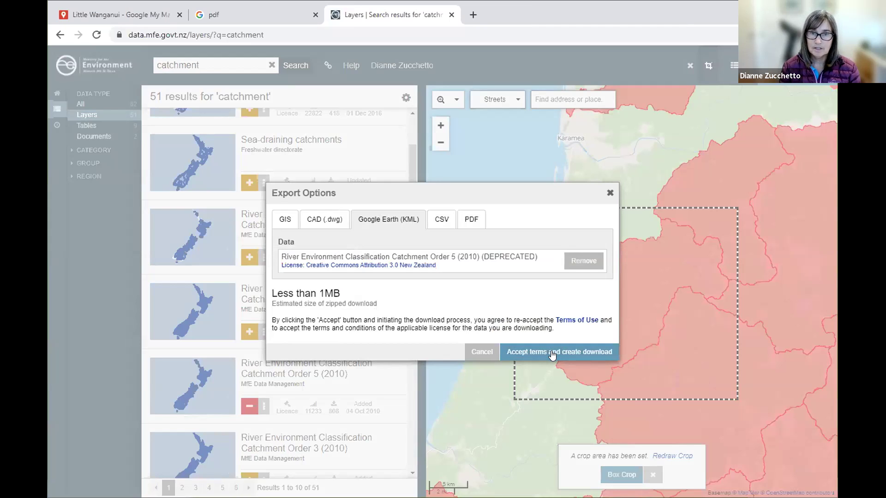
{"action": "left_click", "coordinate": [609, 194]}
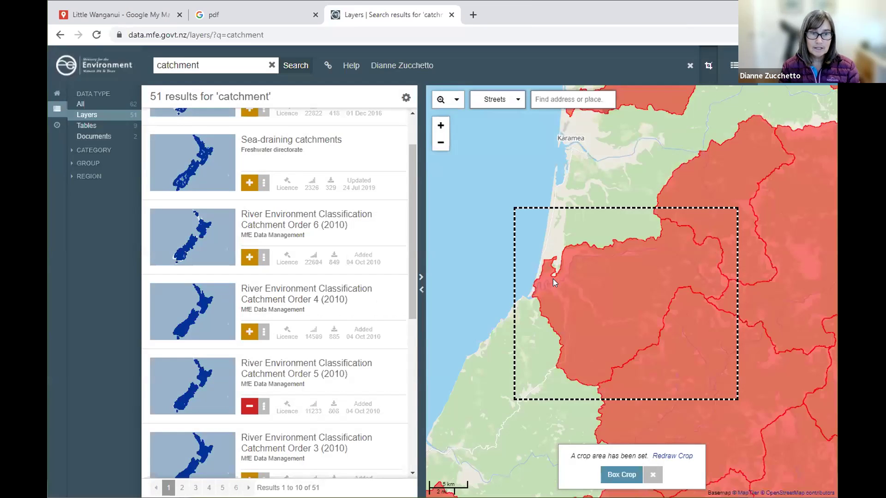
Step: Hide REC Catchment Order 5 in the Little Wanganui map, add a new layer and import the River Environment Classification data into it
{"action": "left_click", "coordinate": [124, 21]}
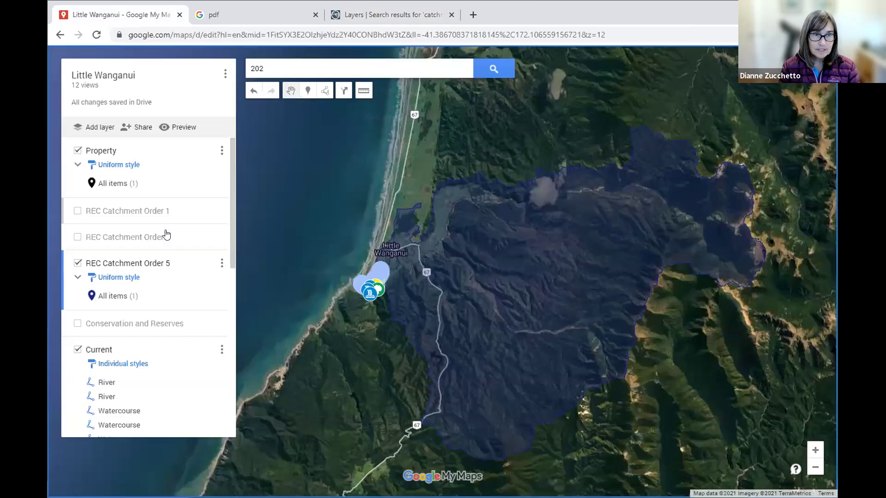
{"action": "left_click", "coordinate": [92, 127]}
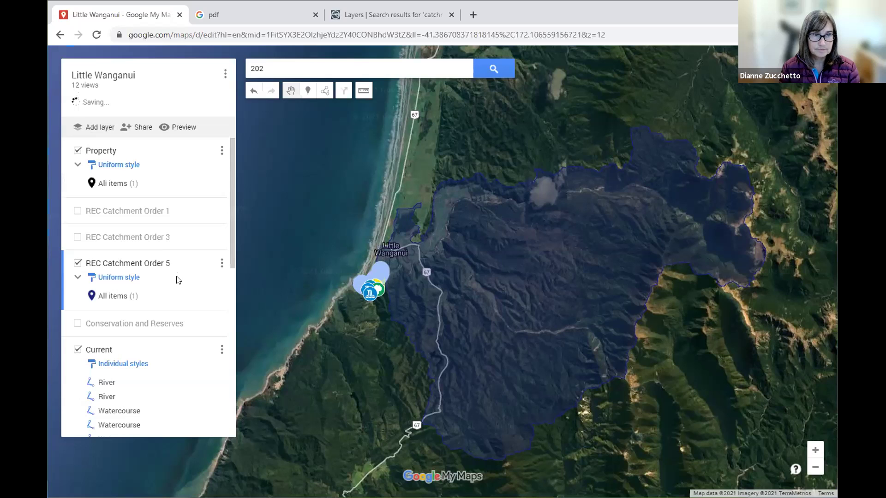
{"action": "scroll", "coordinate": [162, 214], "scroll_direction": "up", "scroll_amount": 10}
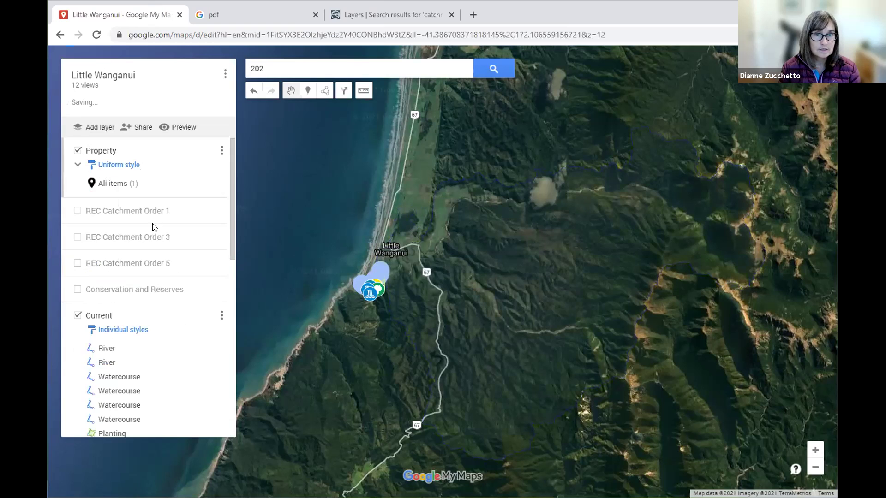
{"action": "scroll", "coordinate": [153, 255], "scroll_direction": "down", "scroll_amount": 10}
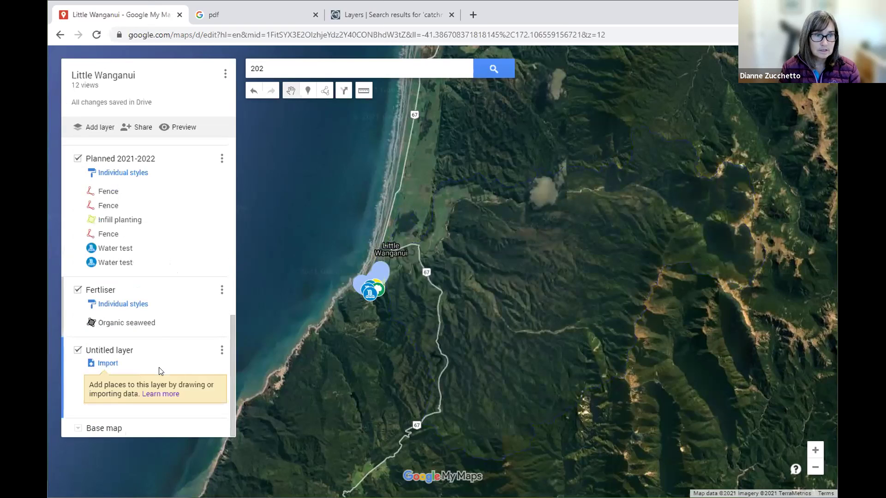
{"action": "left_click", "coordinate": [107, 364]}
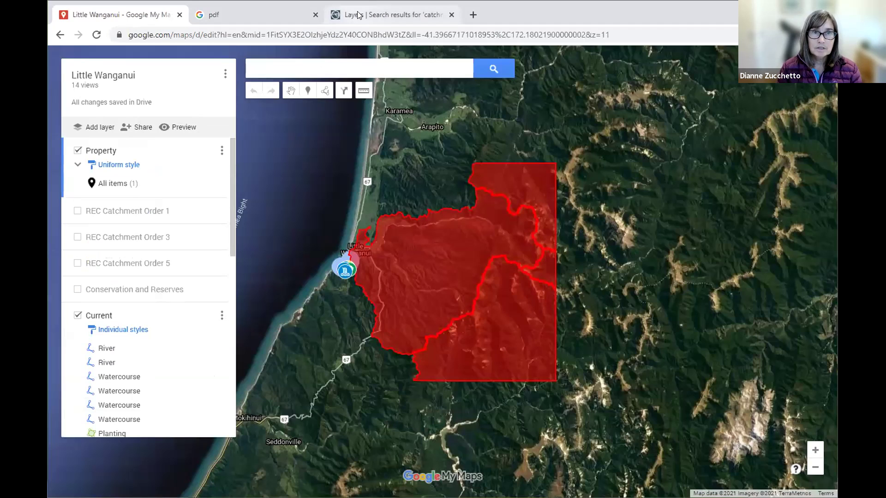
Step: Delete the neighbouring catchment polygons from the imported River Environment Classification layer, keeping only the Little Wanganui catchment
{"action": "left_click", "coordinate": [358, 15]}
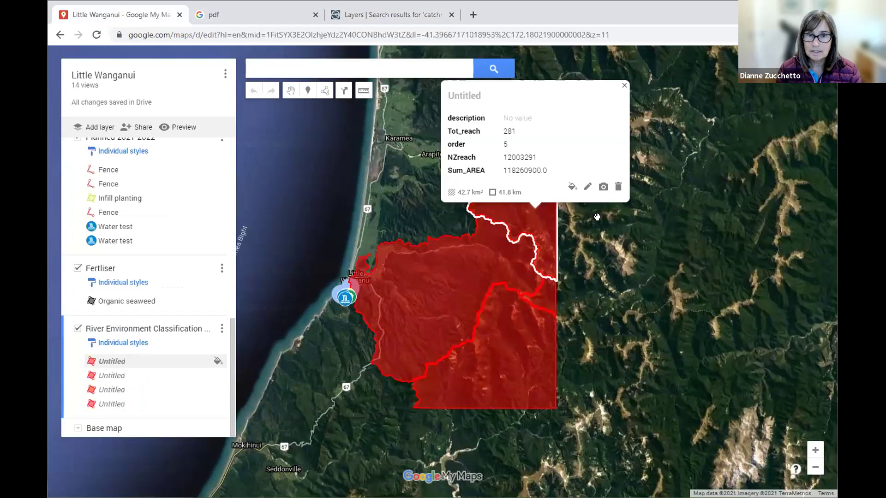
{"action": "left_click", "coordinate": [619, 188]}
{"action": "left_click", "coordinate": [548, 297]}
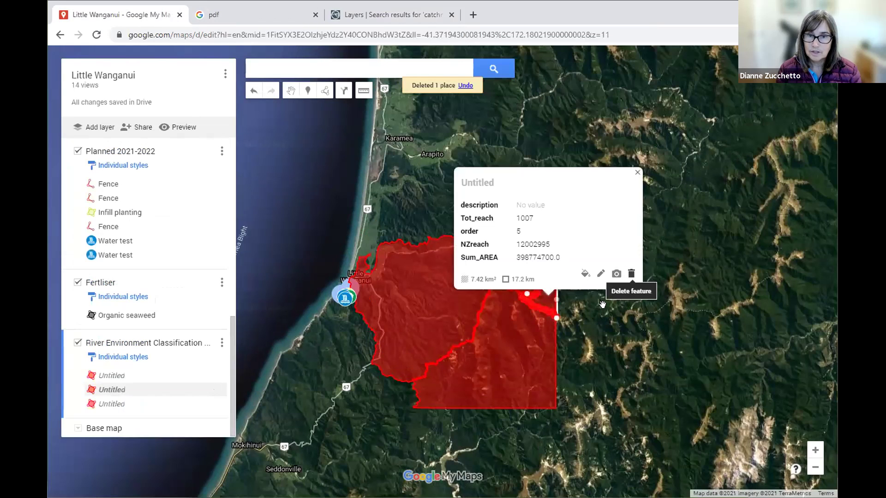
{"action": "key", "text": "Delete"}
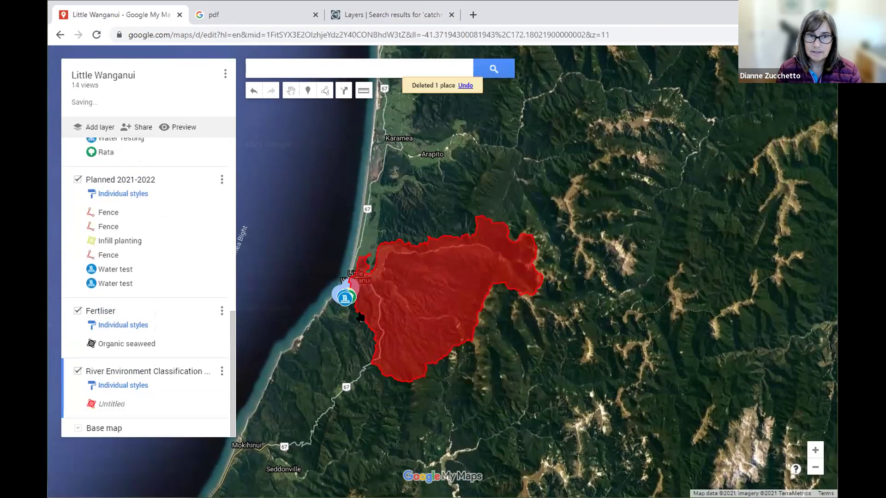
Step: Examine where the imported catchment's boundary runs across the property and the mouth of the Little Wanganui River
{"action": "left_click", "coordinate": [445, 306]}
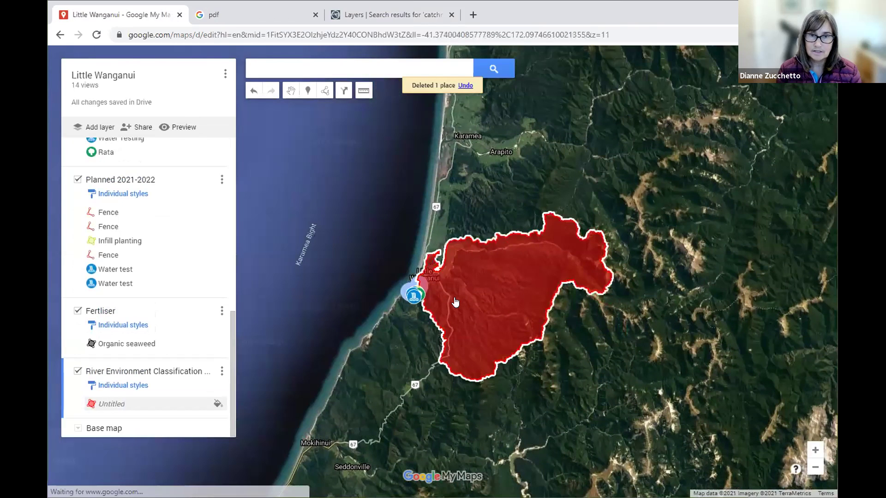
{"action": "scroll", "coordinate": [439, 310], "scroll_direction": "up", "scroll_amount": 1}
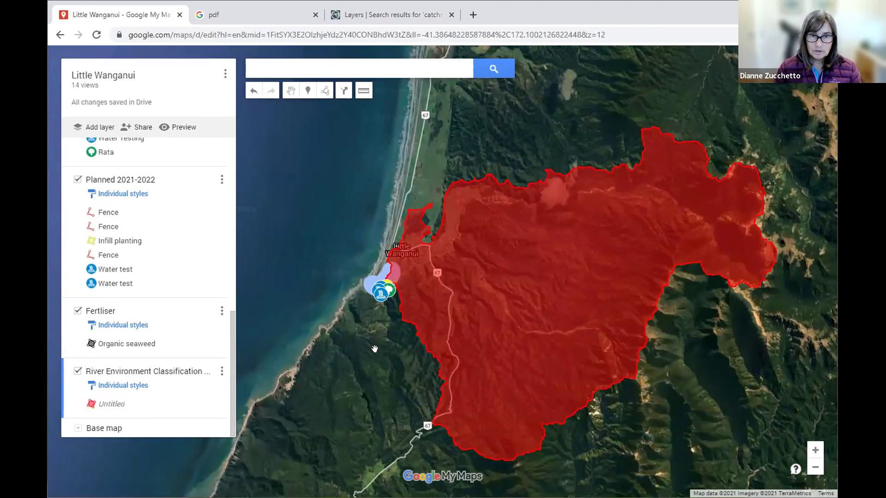
{"action": "scroll", "coordinate": [337, 286], "scroll_direction": "up", "scroll_amount": 1}
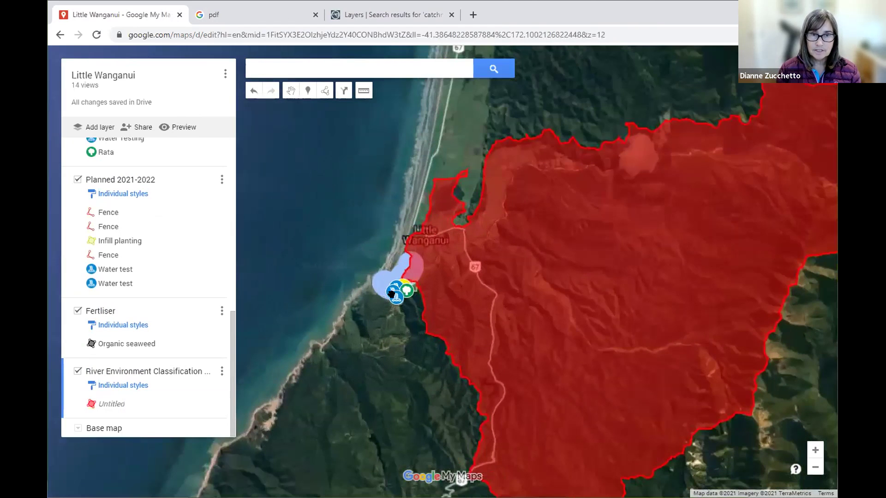
{"action": "scroll", "coordinate": [417, 326], "scroll_direction": "up", "scroll_amount": 1}
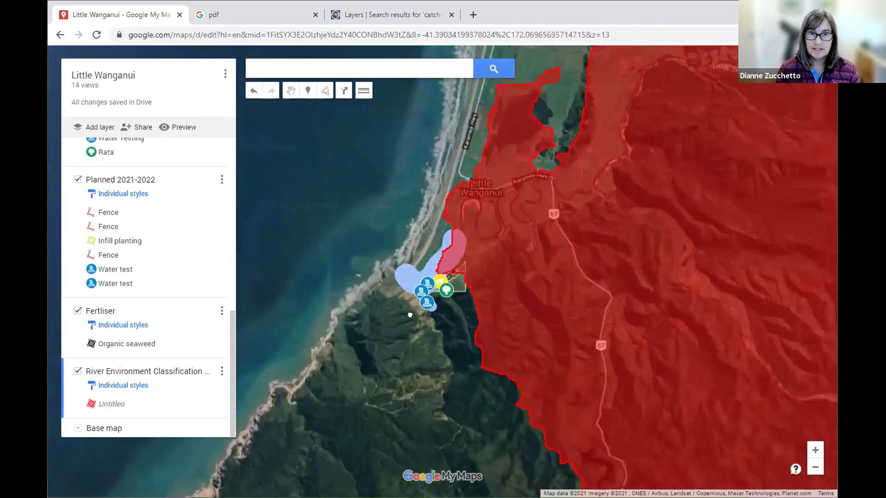
{"action": "scroll", "coordinate": [410, 315], "scroll_direction": "up", "scroll_amount": 1}
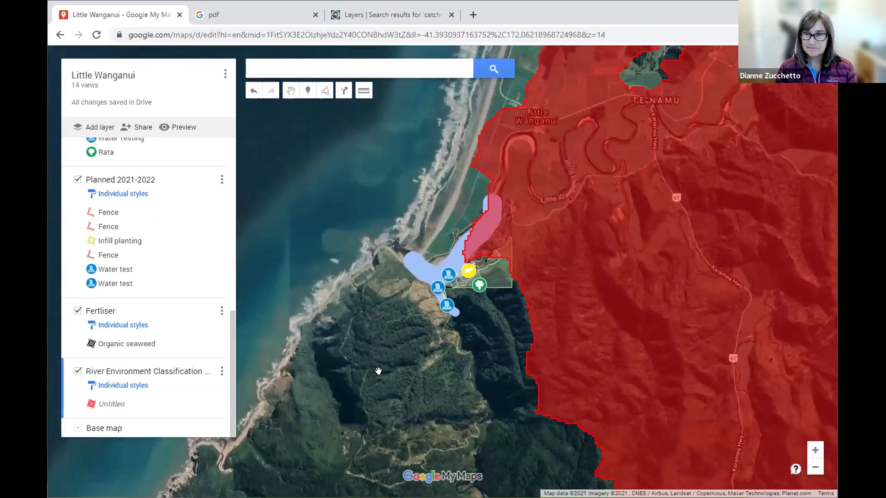
{"action": "scroll", "coordinate": [378, 371], "scroll_direction": "up", "scroll_amount": 1}
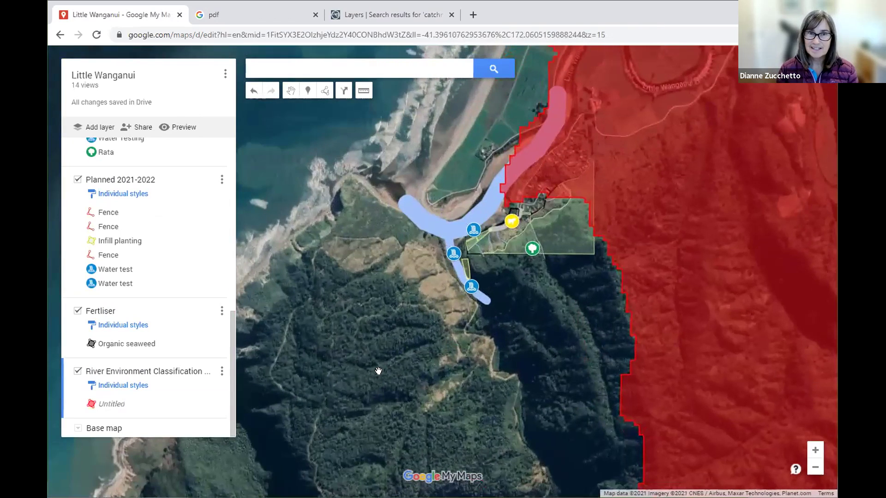
{"action": "left_click_drag", "start_coordinate": [386, 368], "coordinate": [368, 409]}
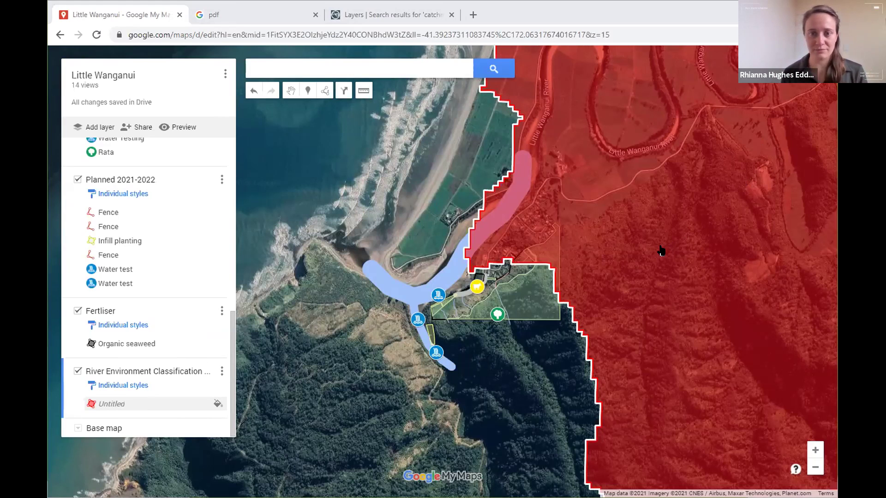
{"action": "left_click", "coordinate": [559, 352]}
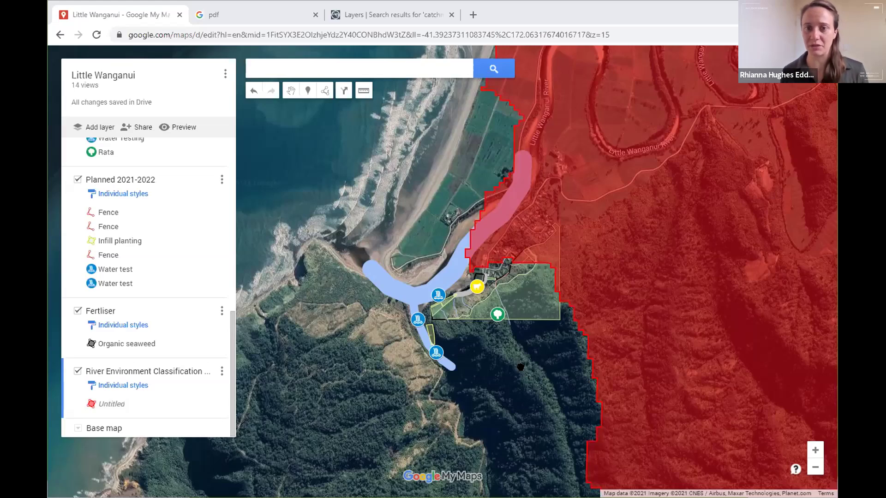
{"action": "scroll", "coordinate": [514, 360], "scroll_direction": "up", "scroll_amount": 1}
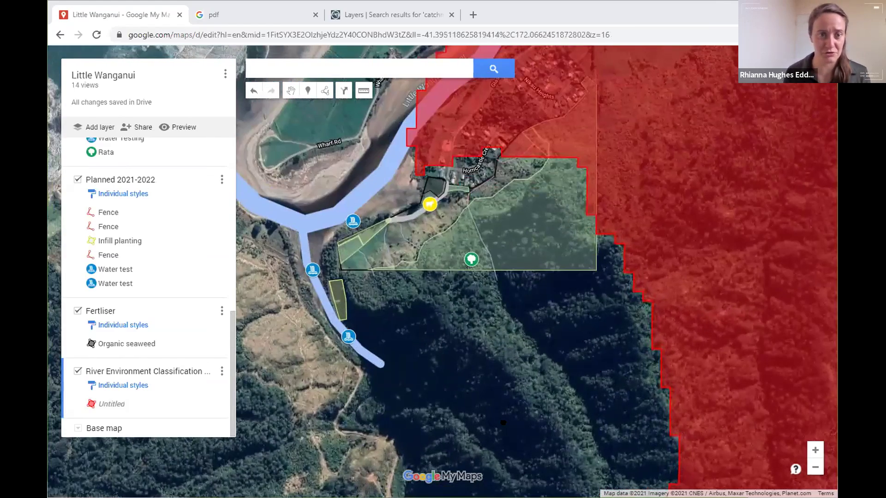
{"action": "left_click_drag", "start_coordinate": [459, 316], "coordinate": [503, 422]}
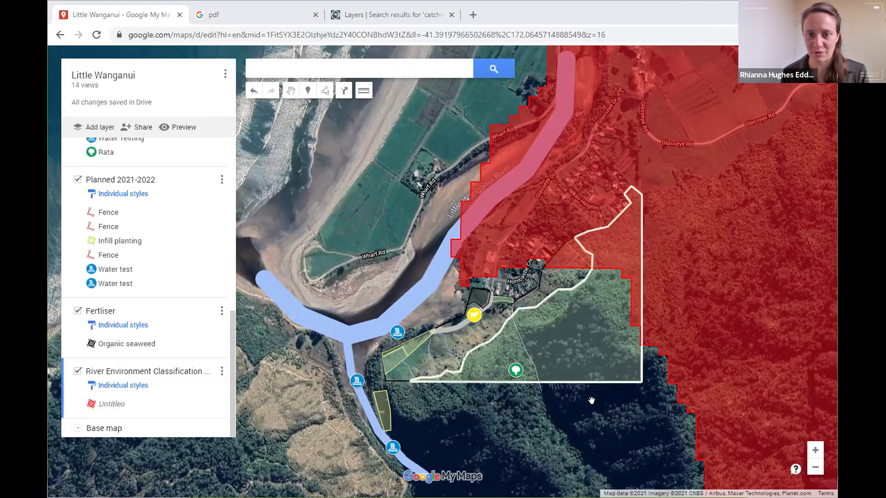
{"action": "left_click_drag", "start_coordinate": [592, 415], "coordinate": [144, 401]}
{"action": "left_click_drag", "start_coordinate": [258, 405], "coordinate": [364, 413]}
{"action": "left_click_drag", "start_coordinate": [428, 310], "coordinate": [490, 316]}
{"action": "left_click_drag", "start_coordinate": [396, 358], "coordinate": [489, 371]}
{"action": "left_click_drag", "start_coordinate": [438, 390], "coordinate": [513, 328]}
Step: Examine the whole imported Little Wanganui catchment, from the coast up to its inland headwaters
{"action": "scroll", "coordinate": [473, 305], "scroll_direction": "down", "scroll_amount": 1}
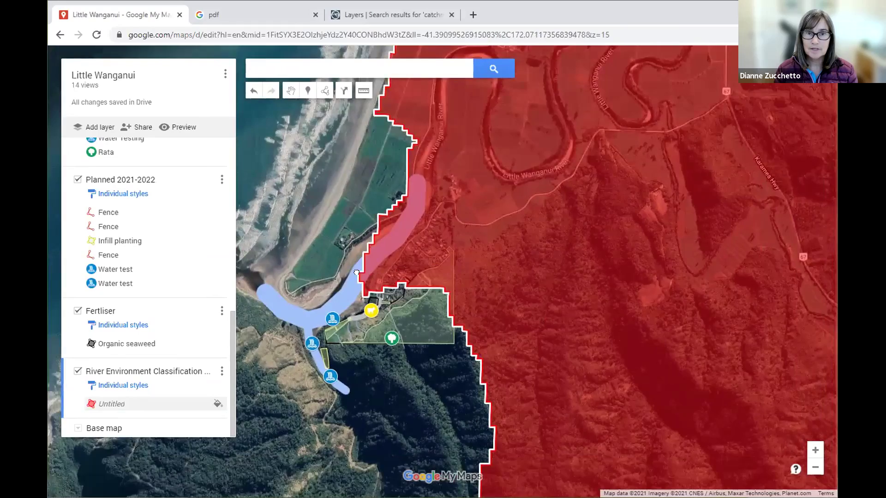
{"action": "scroll", "coordinate": [471, 361], "scroll_direction": "down", "scroll_amount": 1}
{"action": "scroll", "coordinate": [343, 272], "scroll_direction": "down", "scroll_amount": 2}
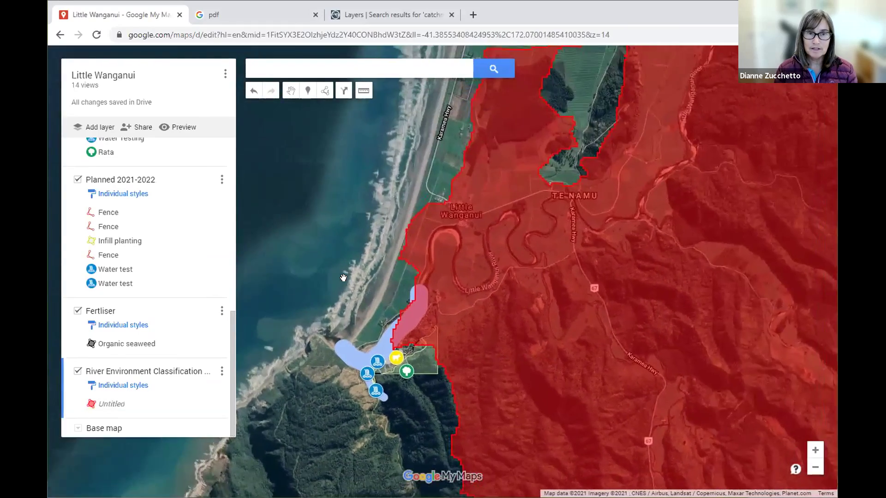
{"action": "scroll", "coordinate": [355, 355], "scroll_direction": "down", "scroll_amount": 1}
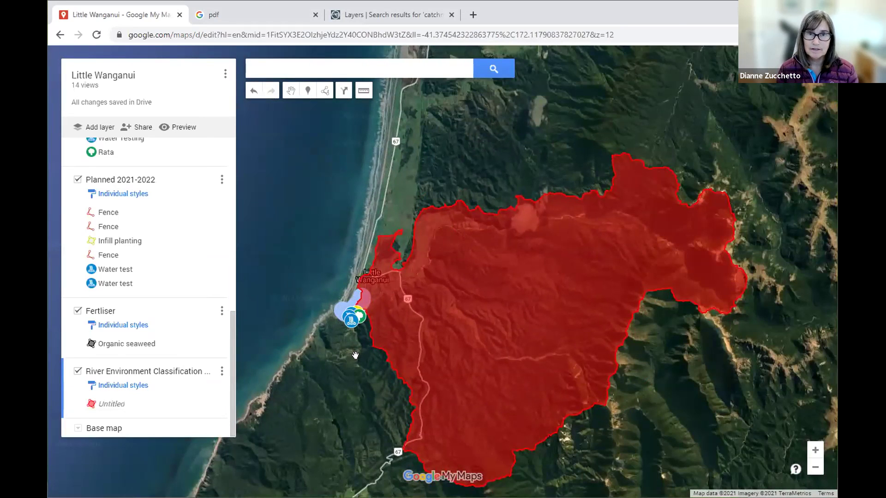
{"action": "left_click_drag", "start_coordinate": [587, 438], "coordinate": [591, 409]}
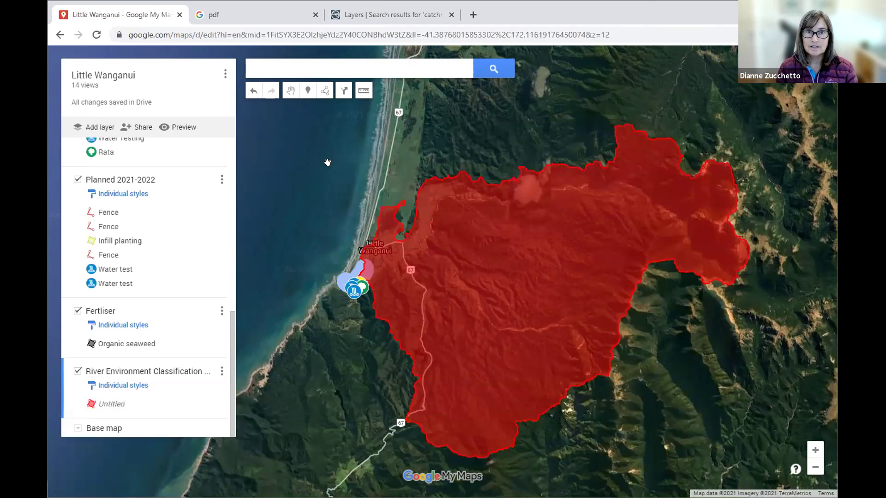
{"action": "left_click_drag", "start_coordinate": [408, 167], "coordinate": [386, 194]}
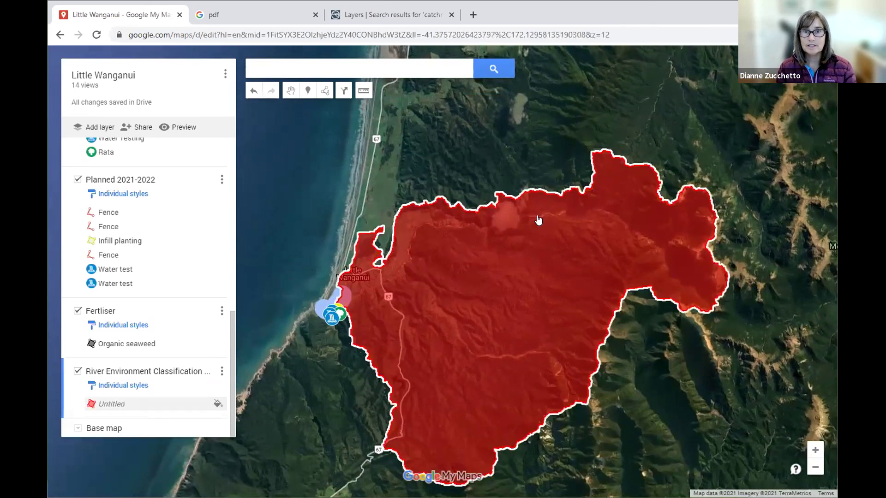
{"action": "scroll", "coordinate": [620, 213], "scroll_direction": "up", "scroll_amount": 1}
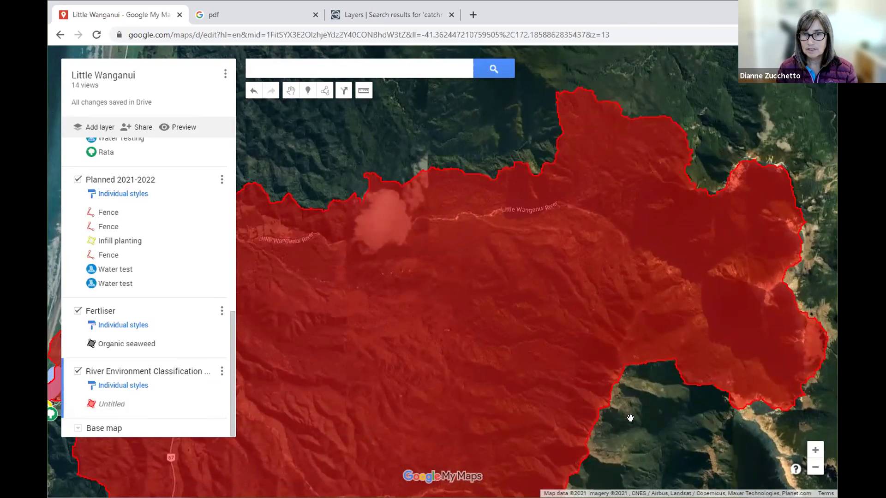
{"action": "scroll", "coordinate": [630, 418], "scroll_direction": "down", "scroll_amount": 2}
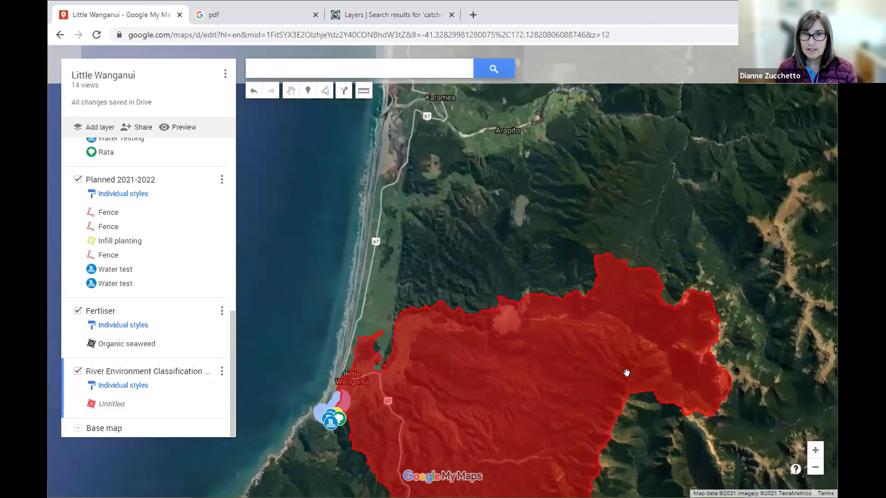
{"action": "left_click_drag", "start_coordinate": [633, 434], "coordinate": [626, 372]}
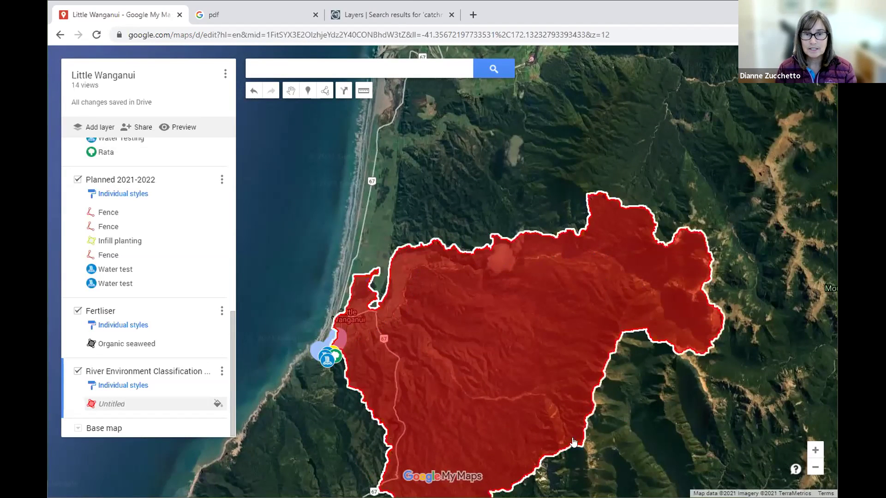
{"action": "left_click_drag", "start_coordinate": [635, 430], "coordinate": [655, 355]}
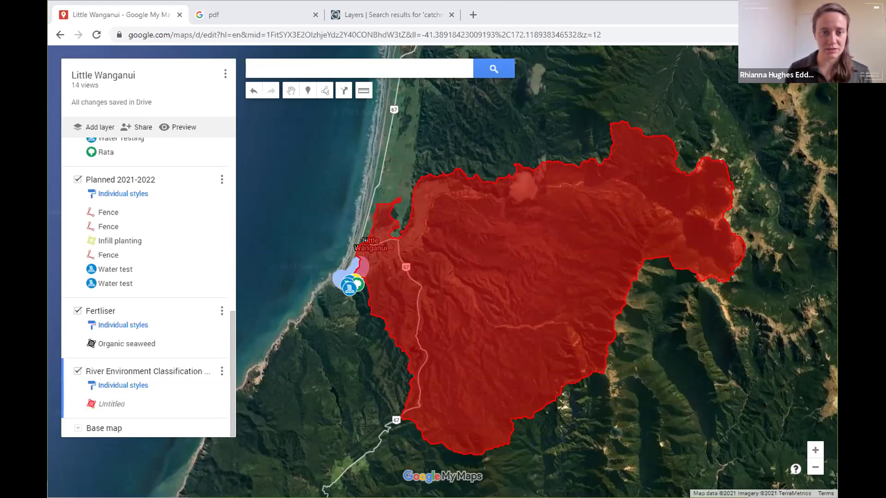
Step: Switch to the slide show and advance to the closing "Thank you" slide
{"action": "key", "text": "alt+Tab"}
{"action": "key", "text": "Right"}
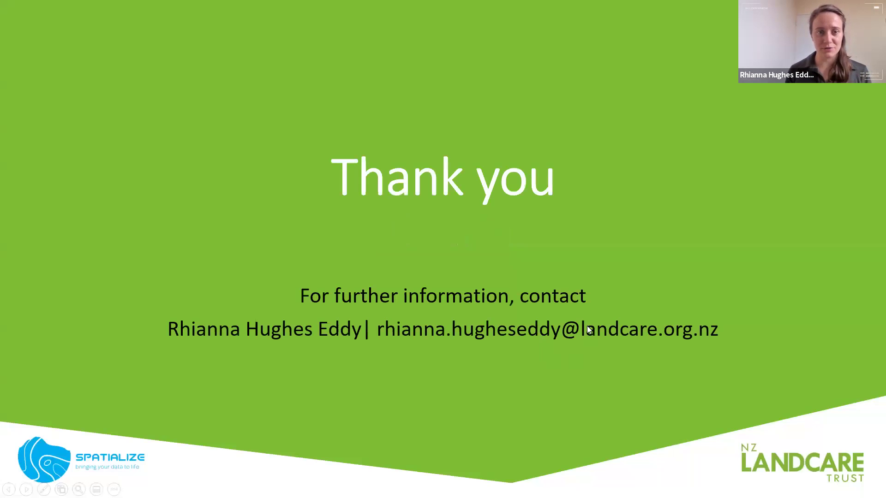